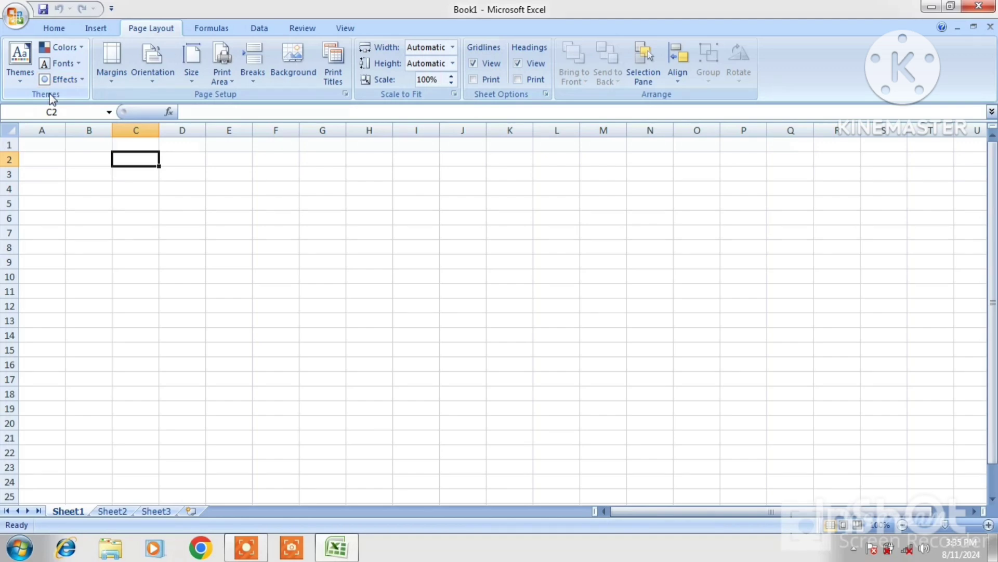
- Open the recent workbook STUSENT LIST and select cell D8 in its student table
left_click(16, 17)
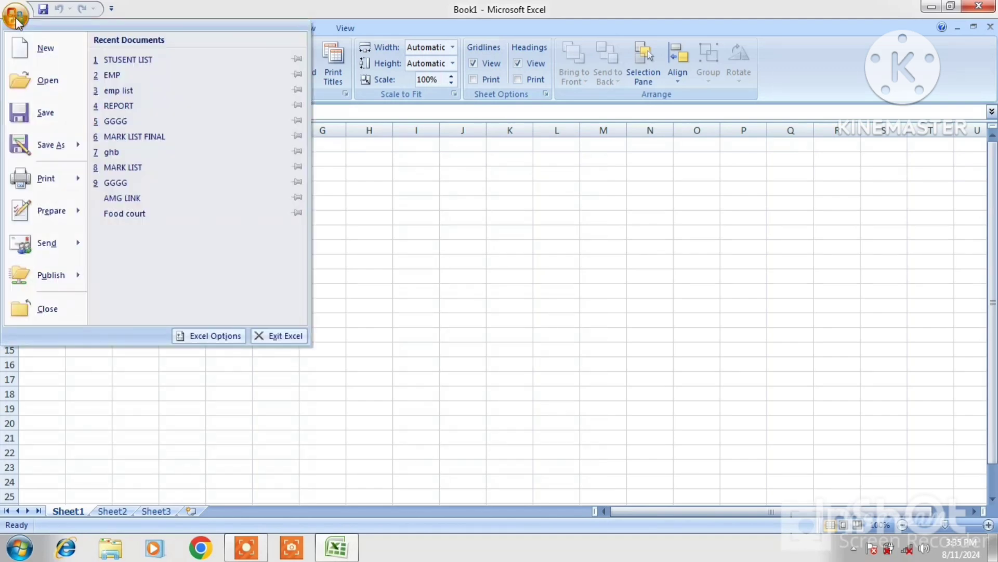
left_click(104, 60)
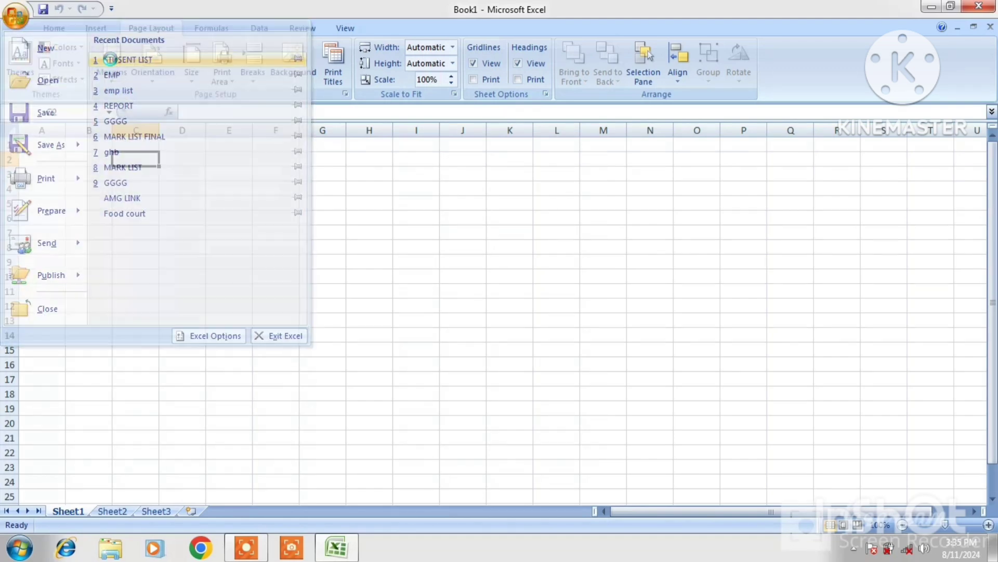
left_click(203, 248)
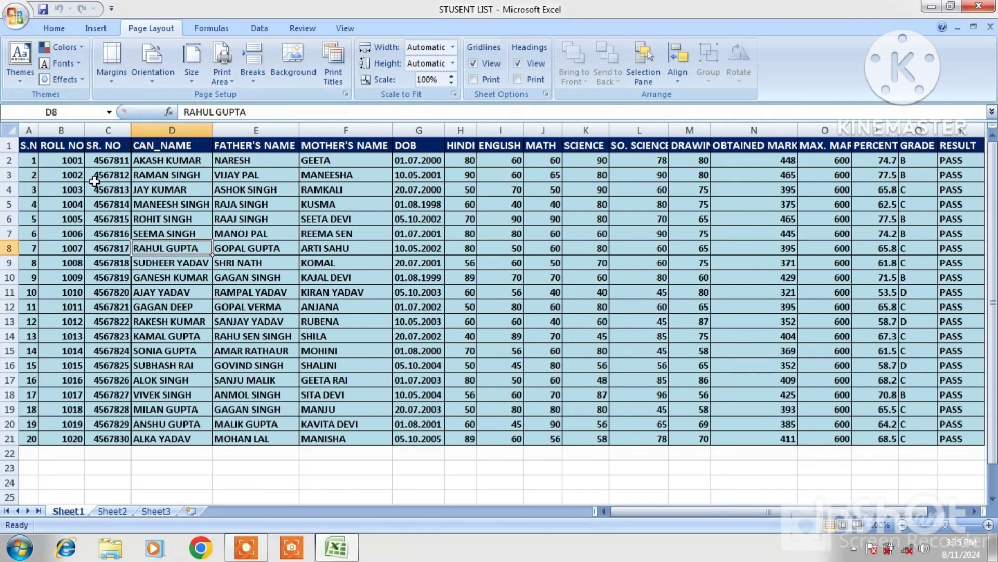
- Apply the Paper theme to the student list and look through the available theme colours
left_click(21, 84)
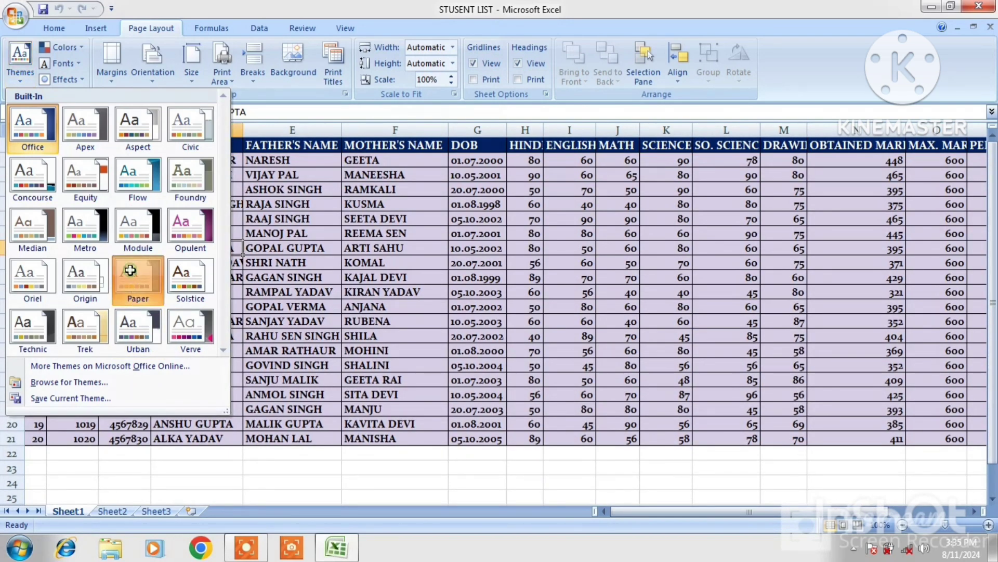
left_click(130, 270)
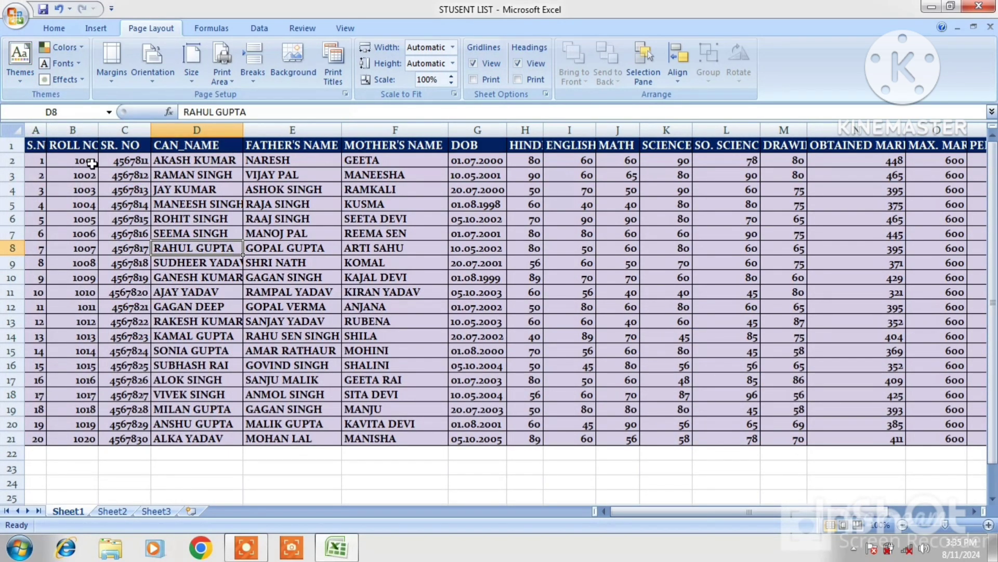
left_click(80, 48)
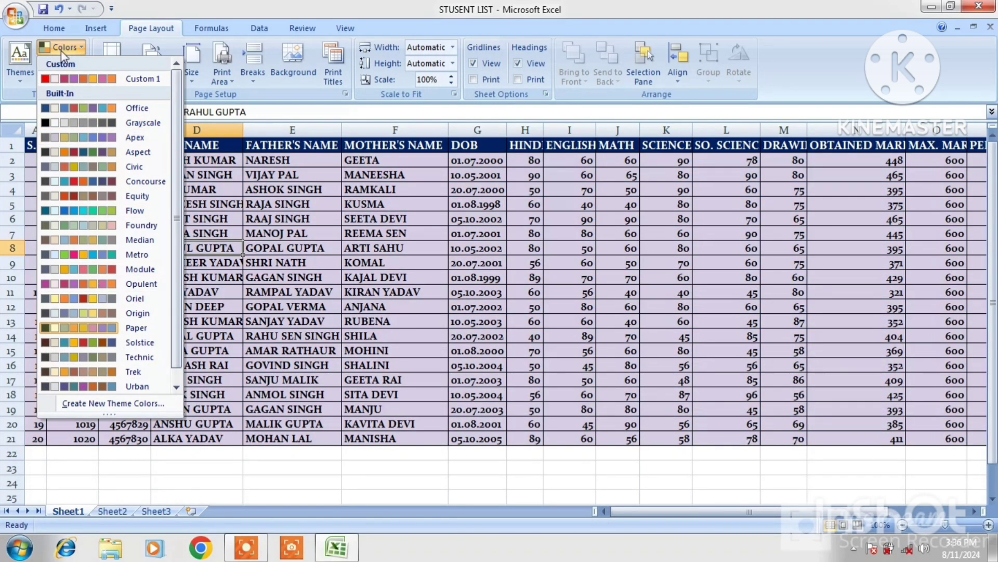
left_click(61, 49)
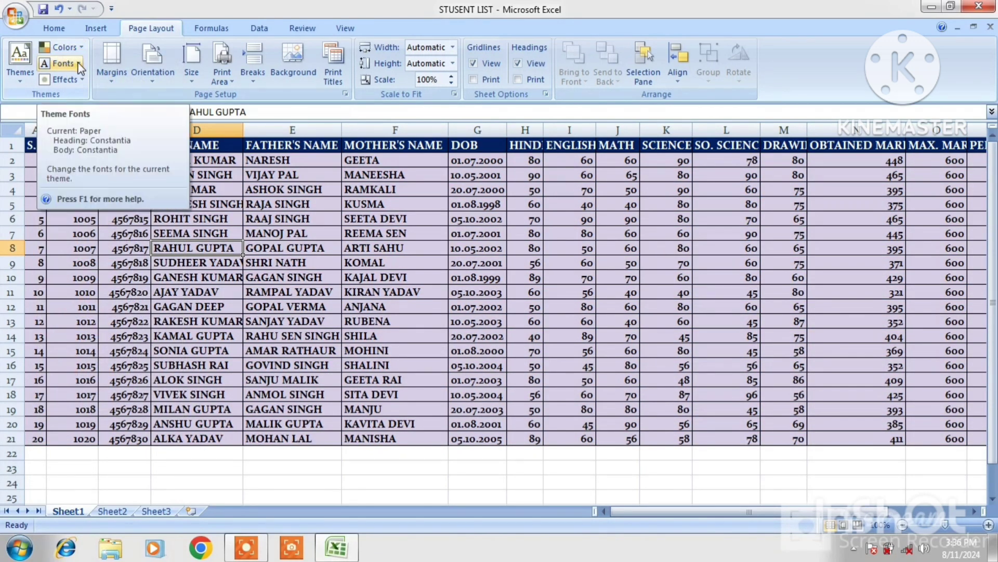
- Set the theme fonts to Office Classic 2 and look through the available theme effects
left_click(77, 63)
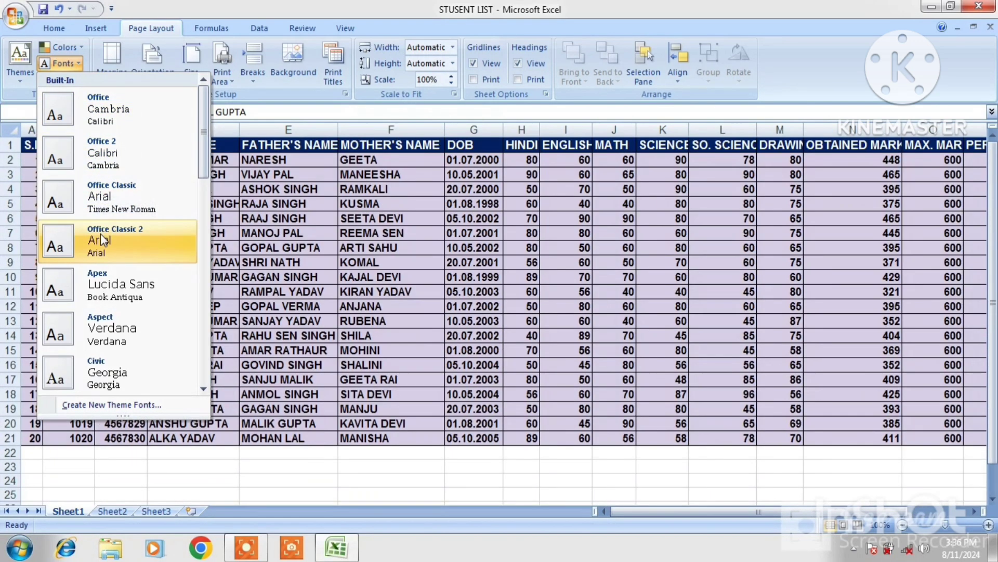
left_click(101, 233)
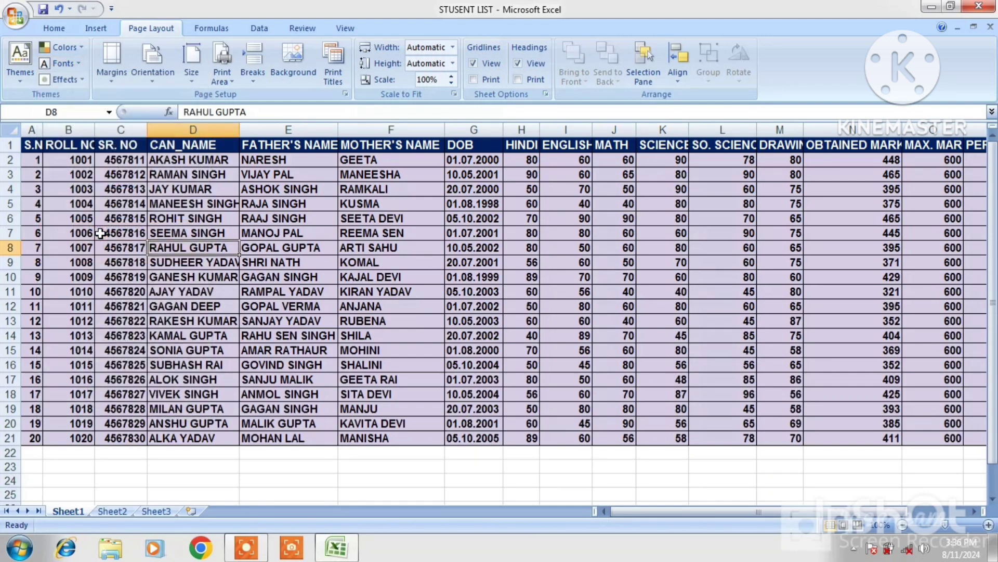
left_click(75, 81)
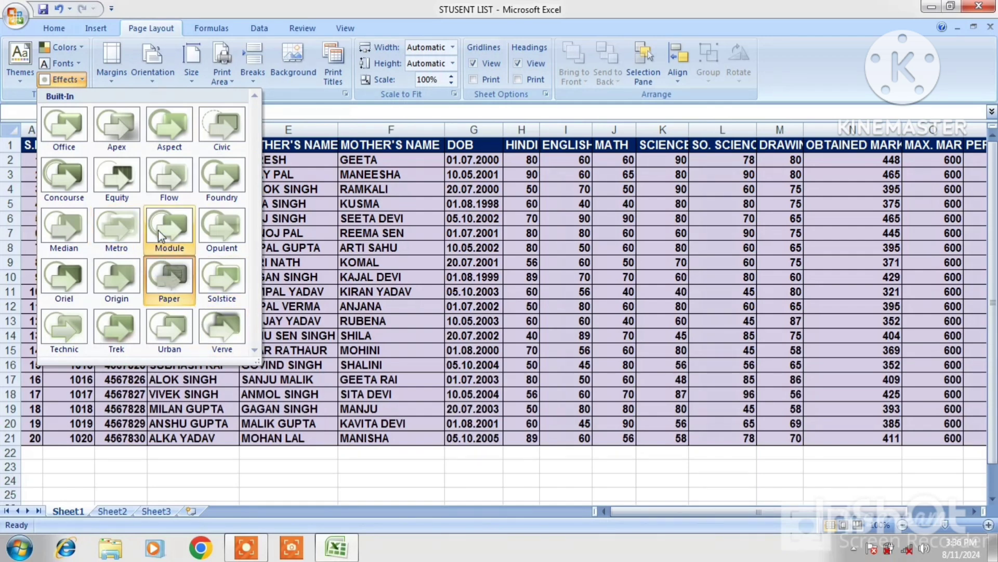
- Apply the built-in Office theme to the student list and select cell C3
left_click(16, 61)
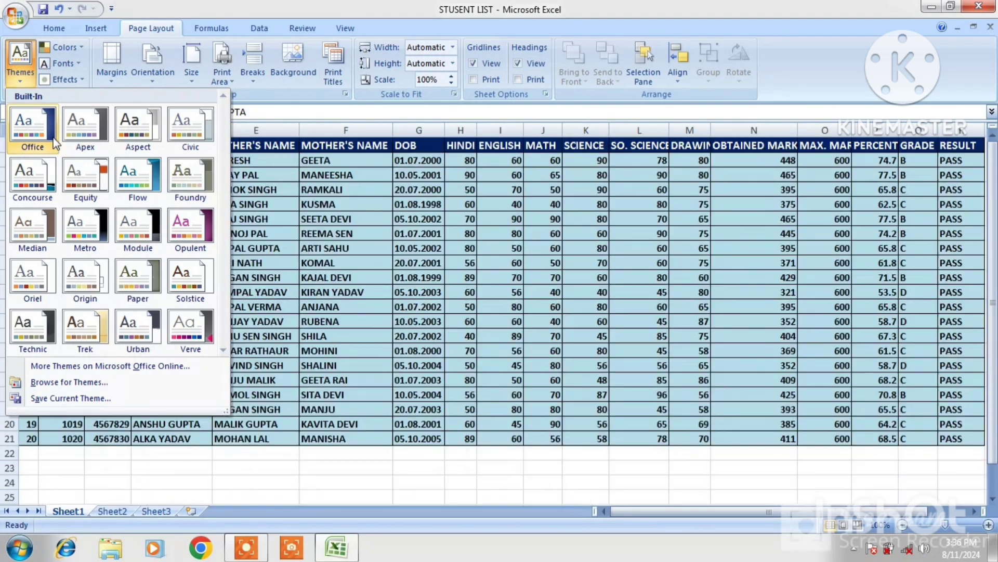
left_click(32, 125)
left_click(51, 130)
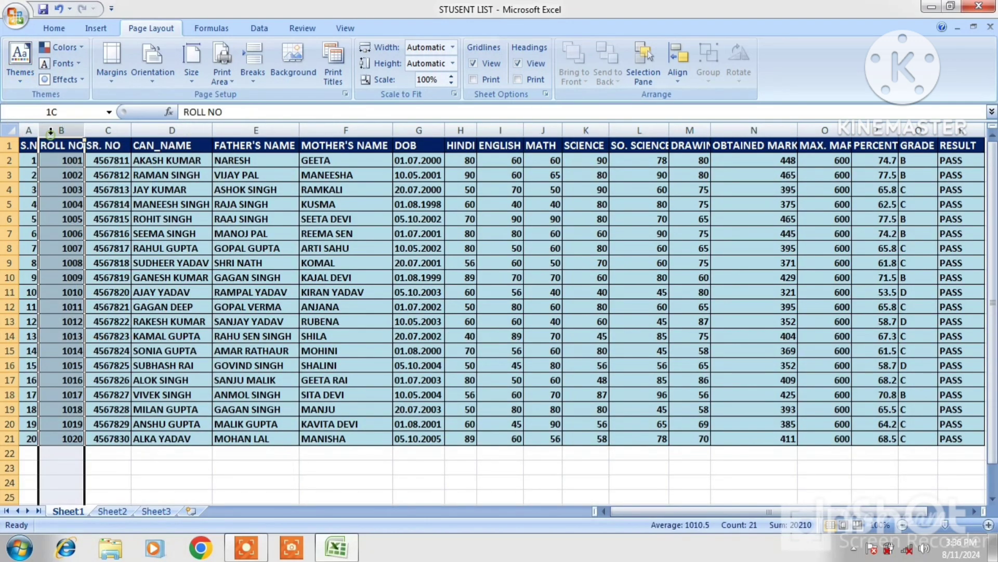
left_click(89, 177)
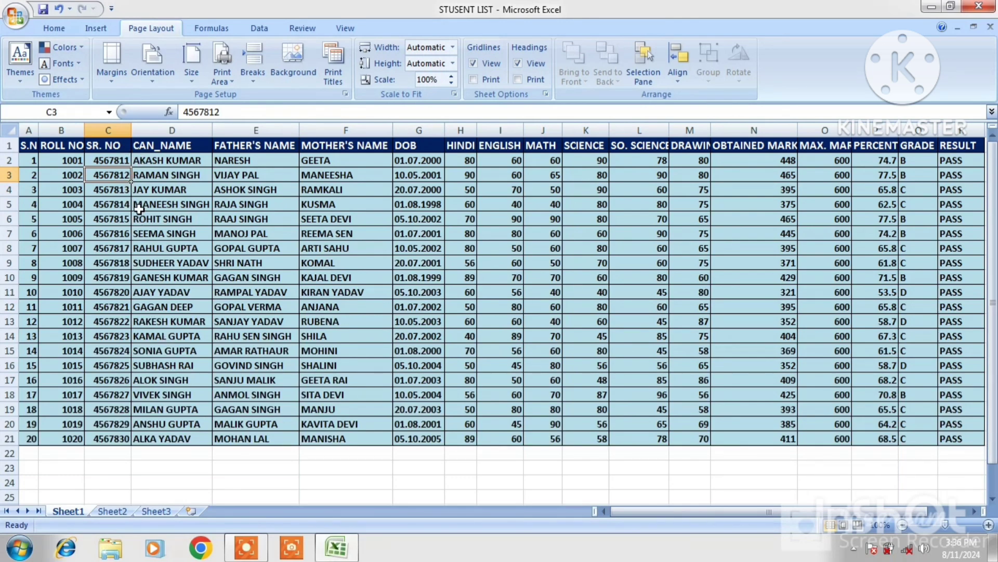
- Create a new blank workbook and display its first sheet in Page Layout view
key("ctrl+n")
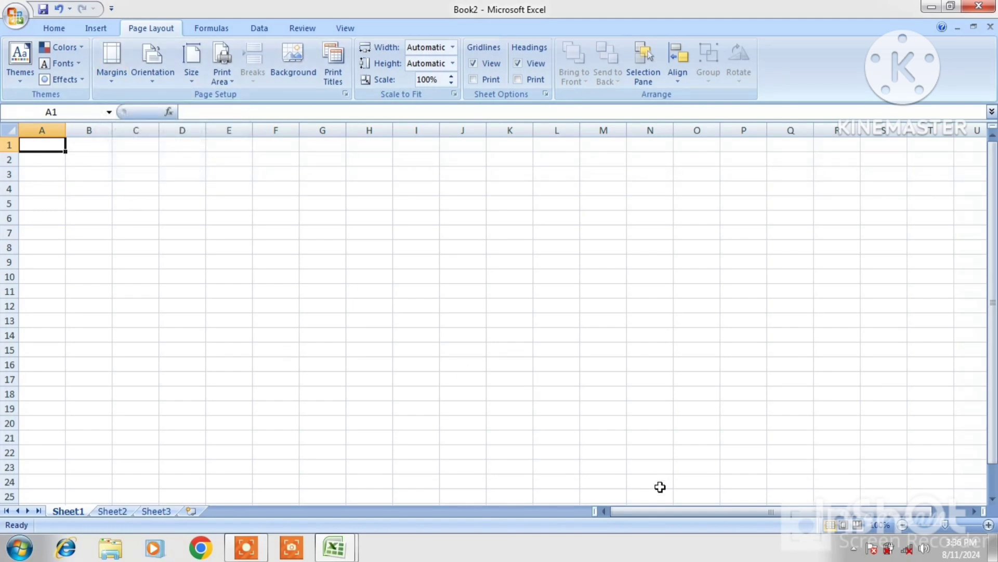
left_click(844, 526)
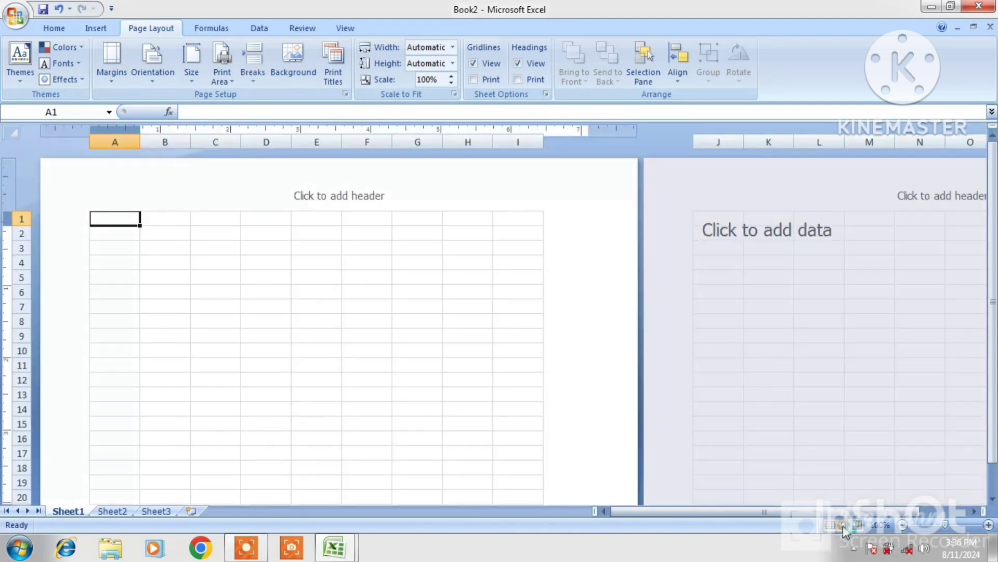
left_click(254, 243)
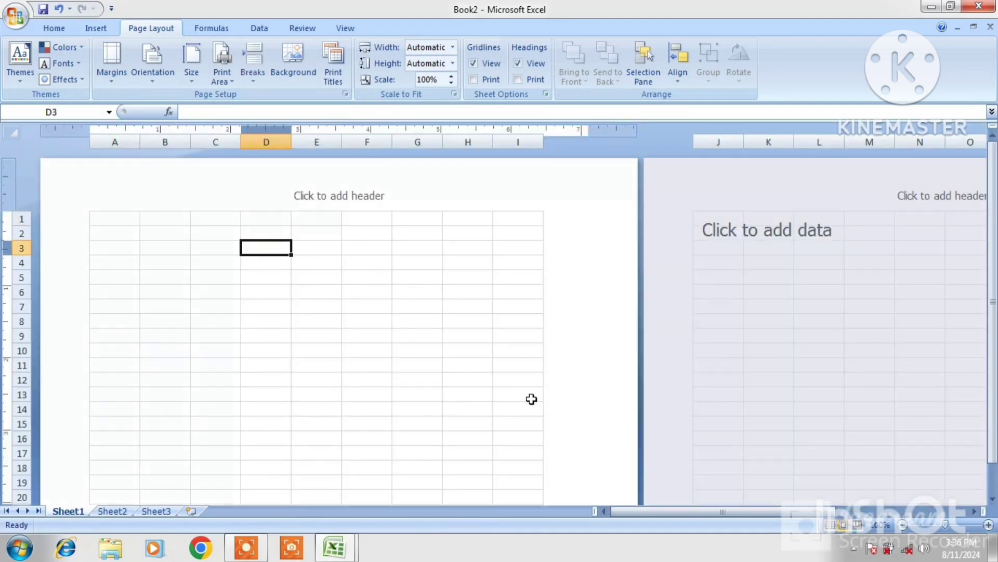
left_click(903, 525)
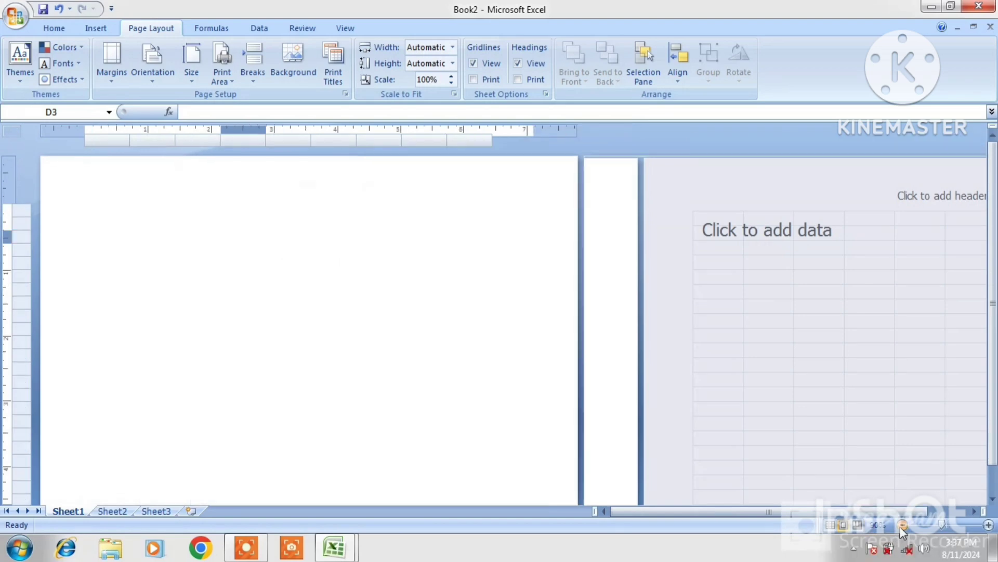
left_click(902, 525)
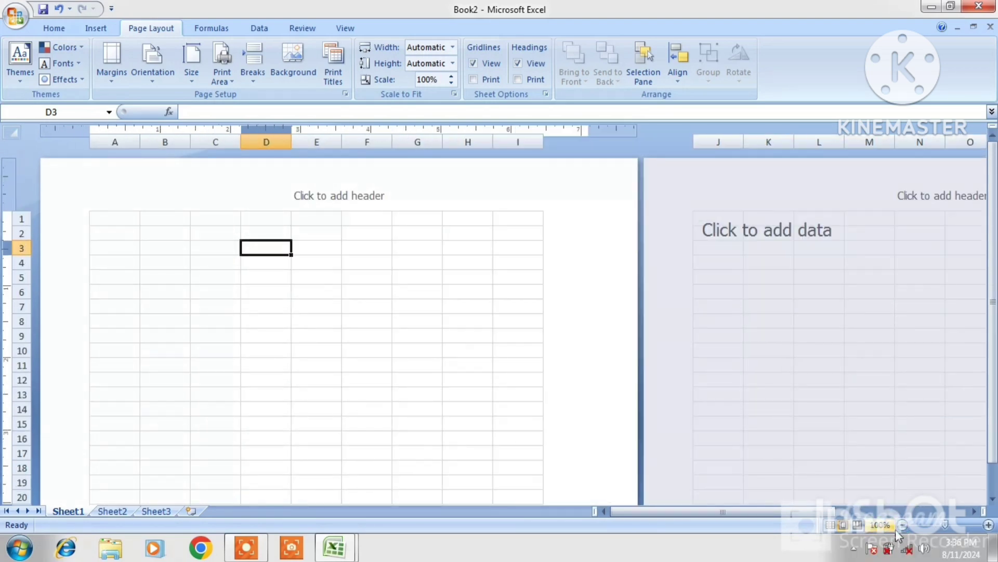
left_click(902, 525)
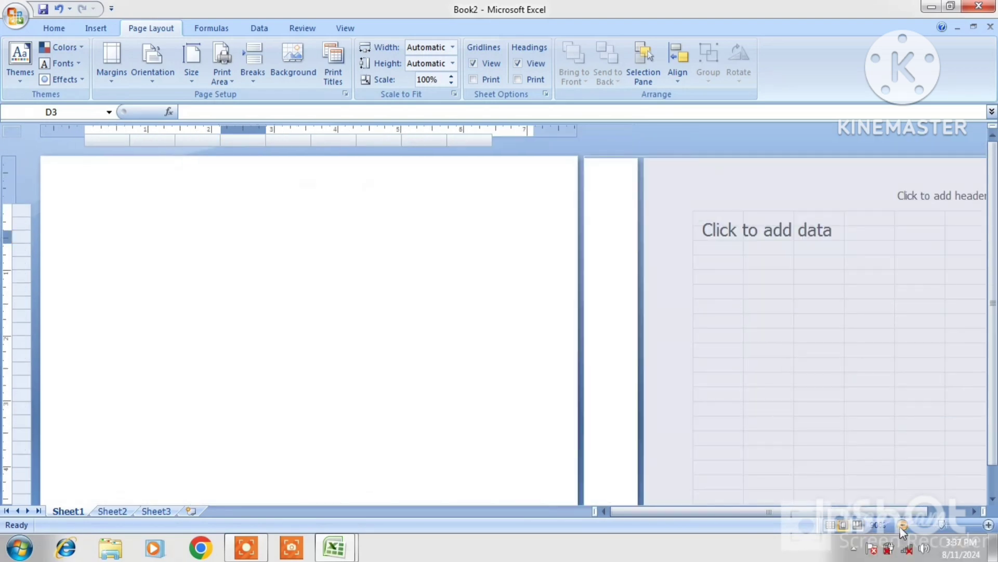
left_click(903, 525)
left_click(902, 525)
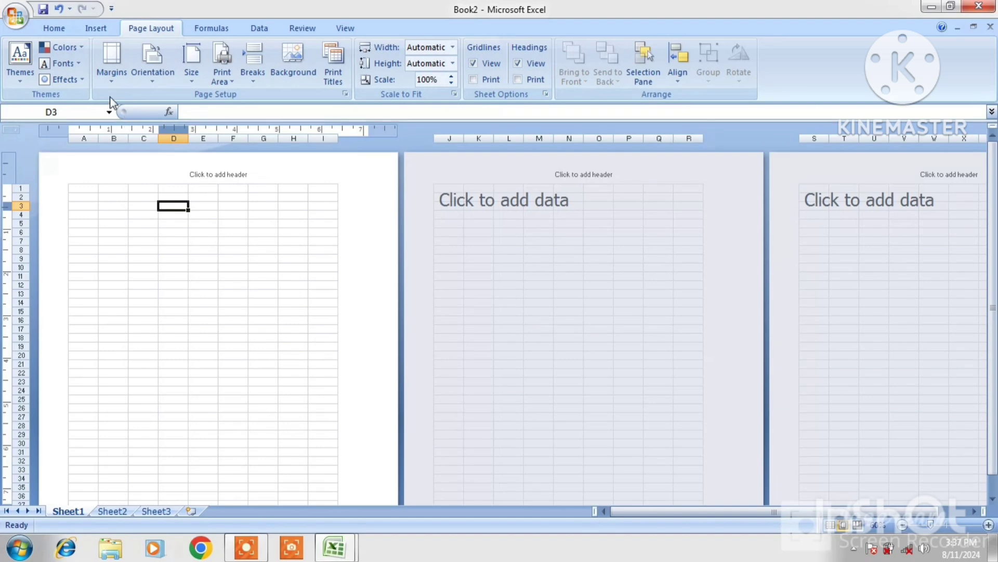
- Try the Last Custom Setting and Wide margin presets on the sheet, and return it to Normal margins
left_click(111, 78)
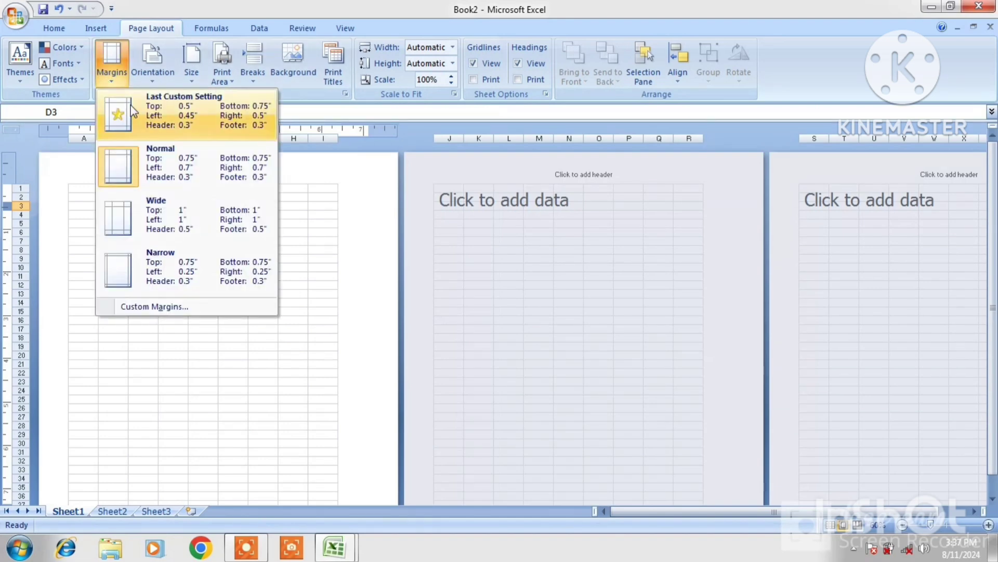
left_click(149, 111)
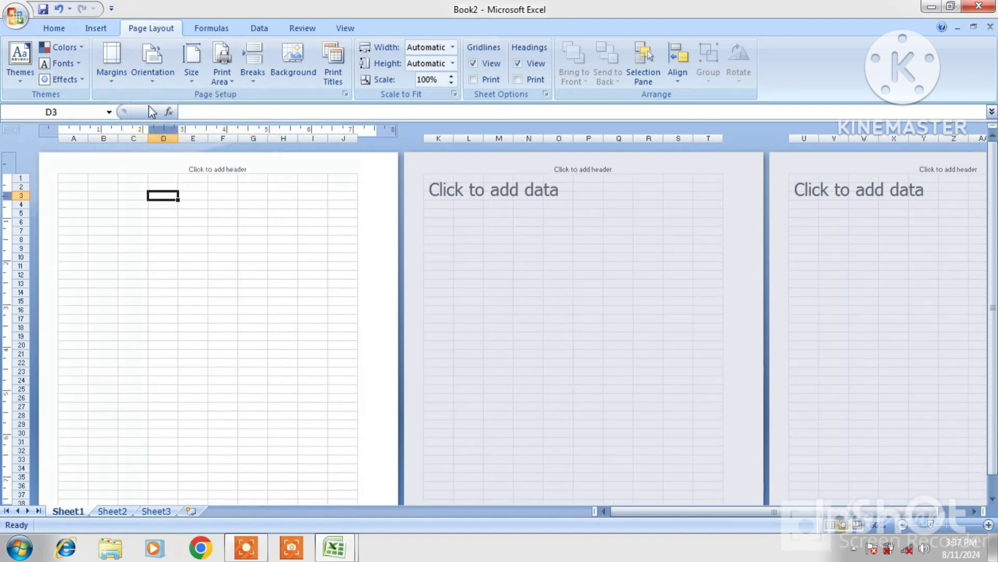
left_click(111, 70)
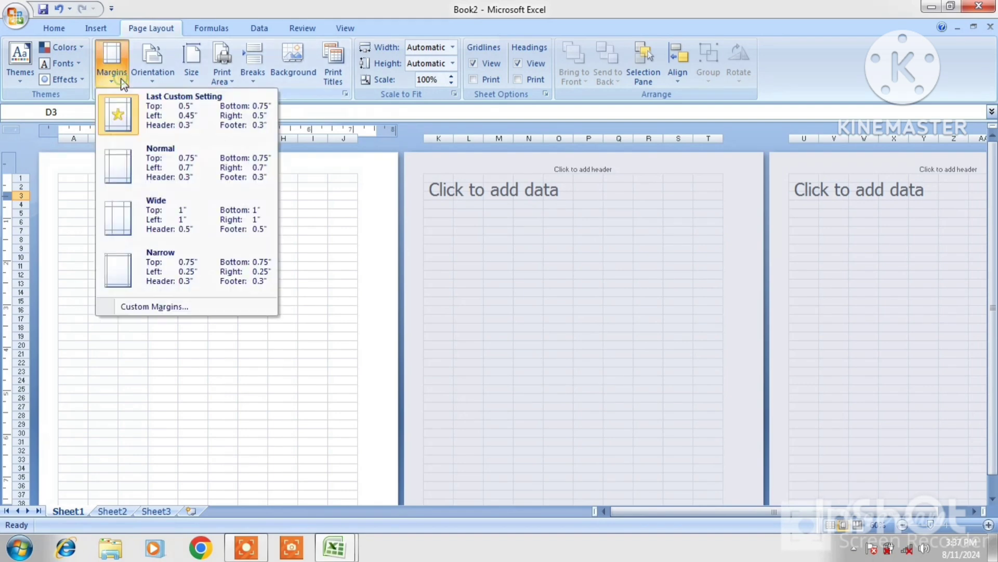
left_click(140, 203)
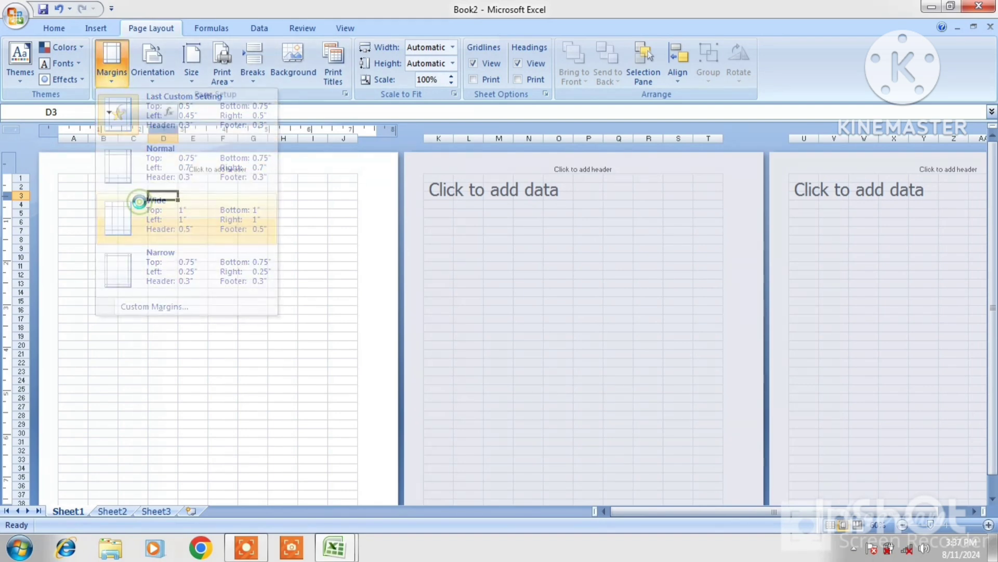
left_click(111, 60)
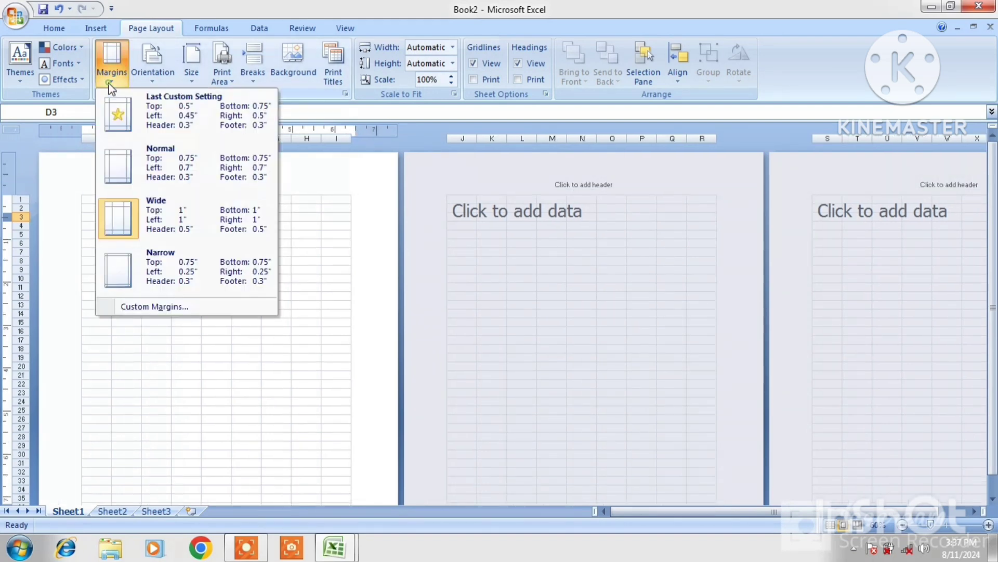
left_click(142, 161)
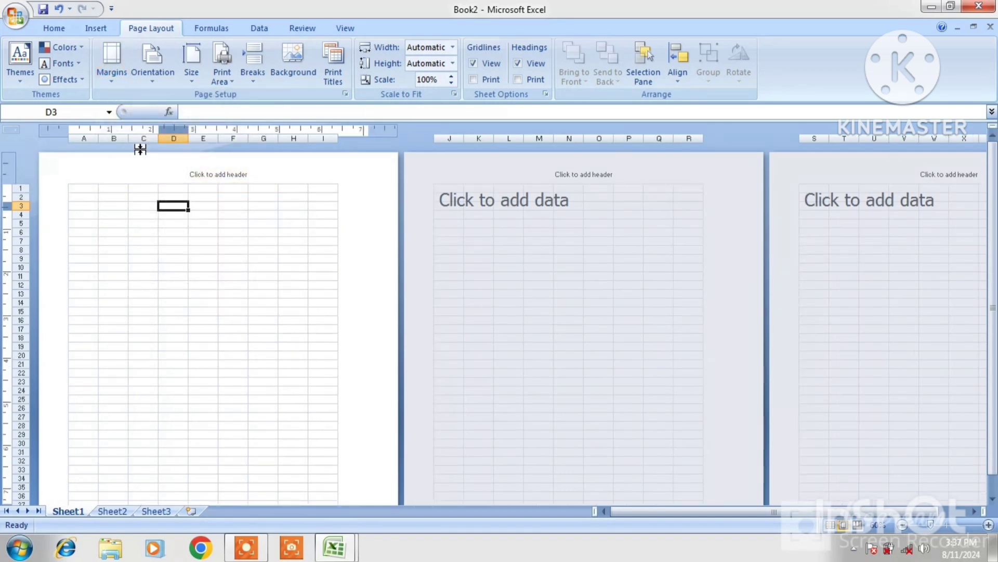
- Set a custom top page margin of 0.25 inches for the sheet
left_click(122, 84)
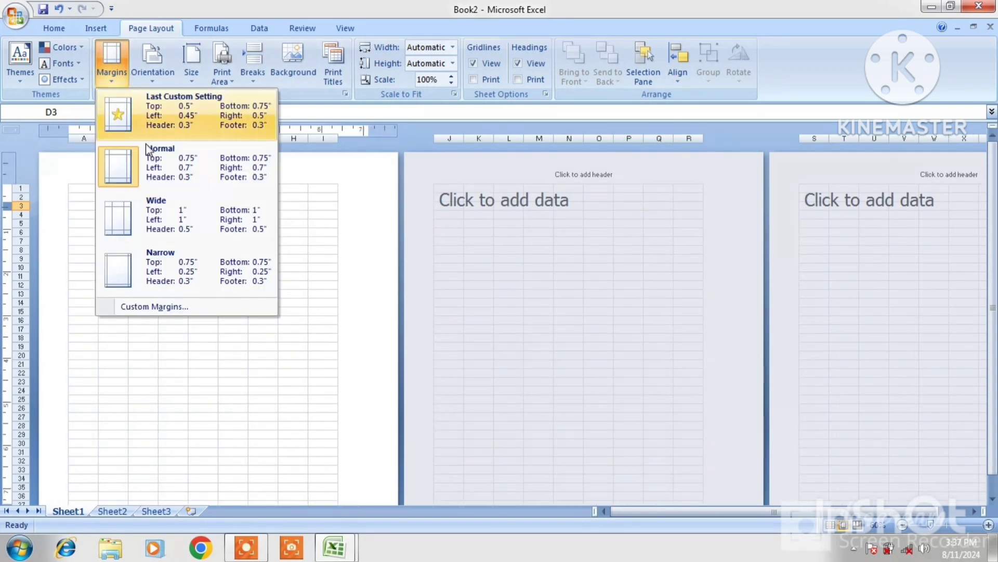
left_click(178, 309)
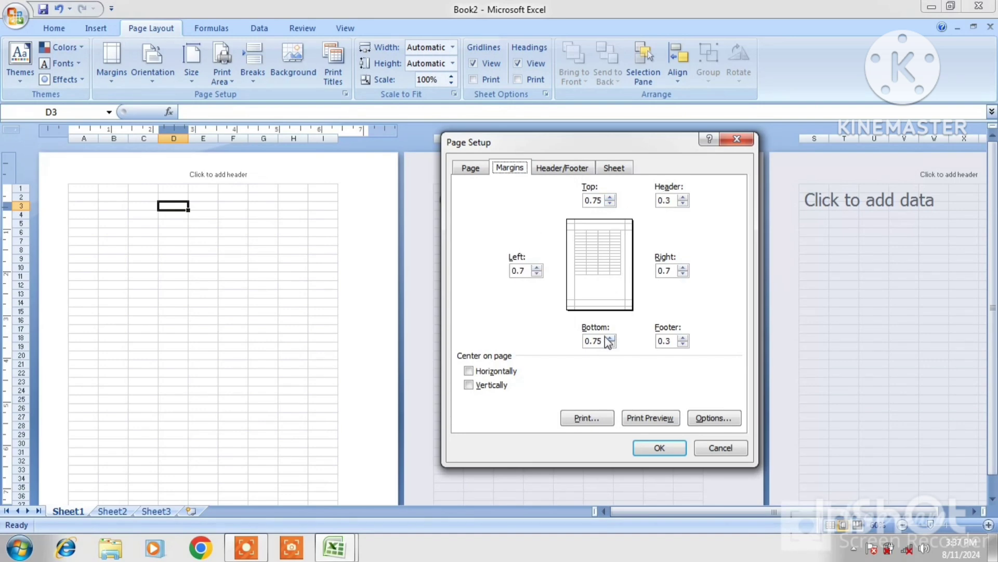
left_click(610, 205)
left_click(610, 205)
left_click(610, 198)
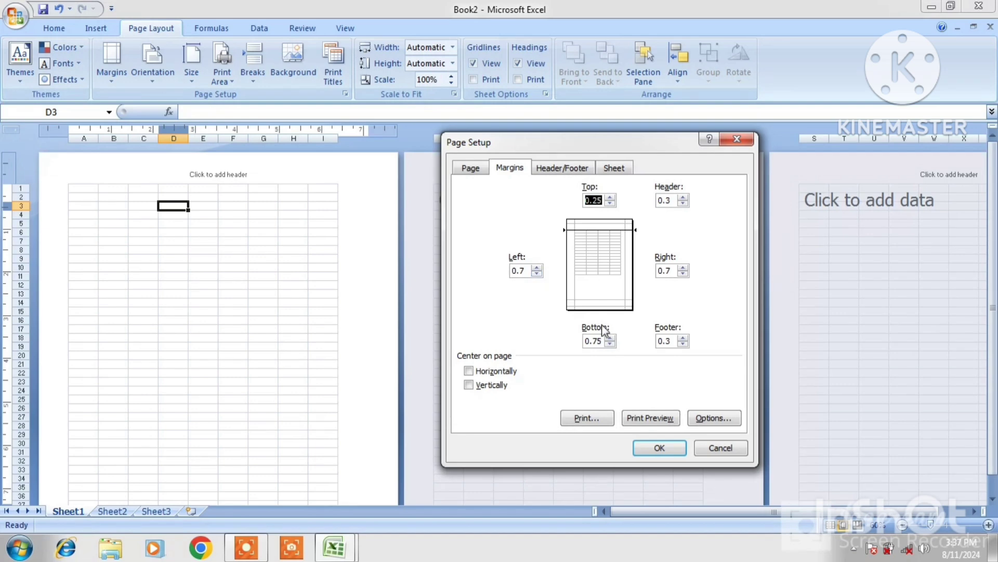
left_click(659, 448)
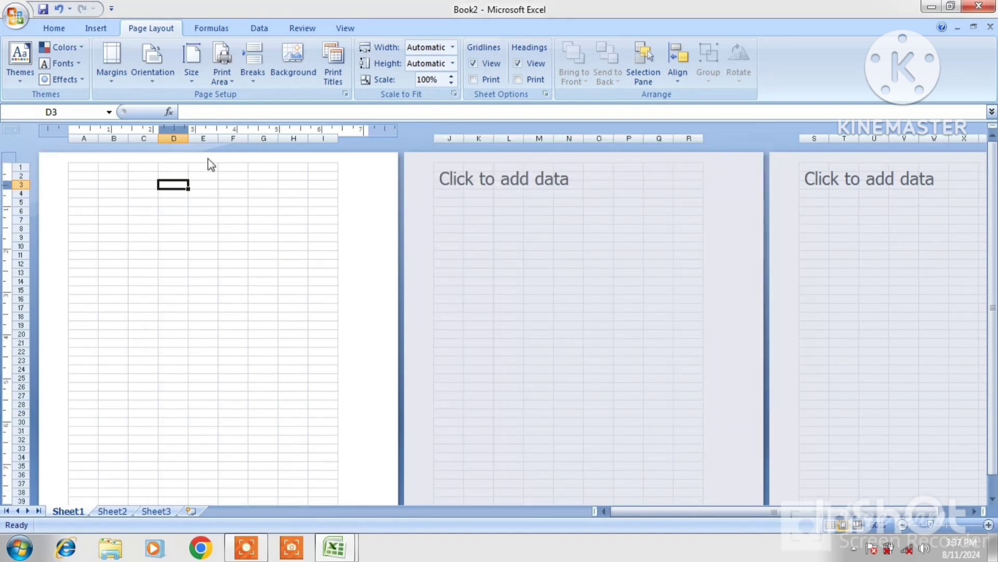
- Set custom margins of 0.45 inches left and right and 0.5 inches bottom, and return the sheet to the Normal margin preset
left_click(117, 83)
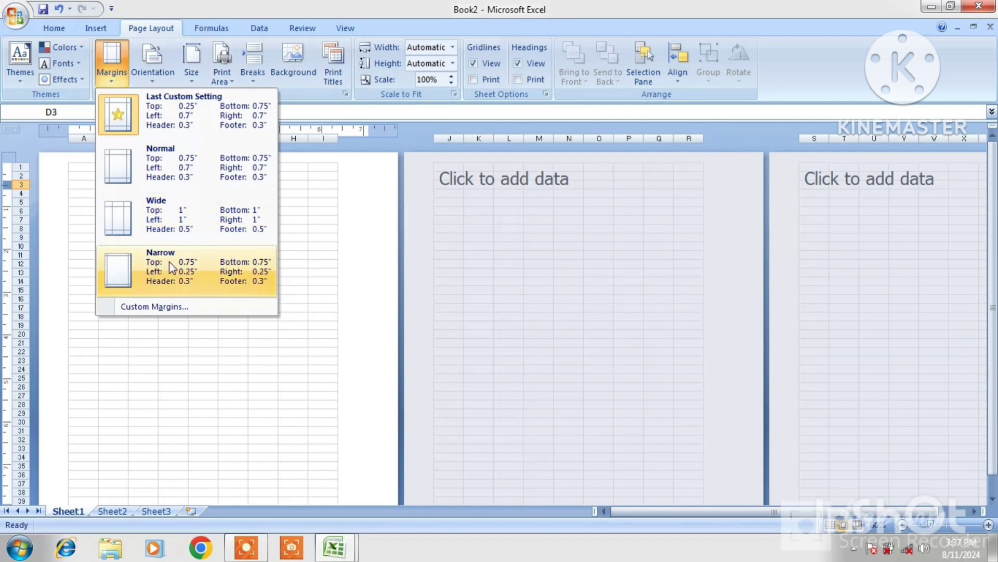
left_click(171, 306)
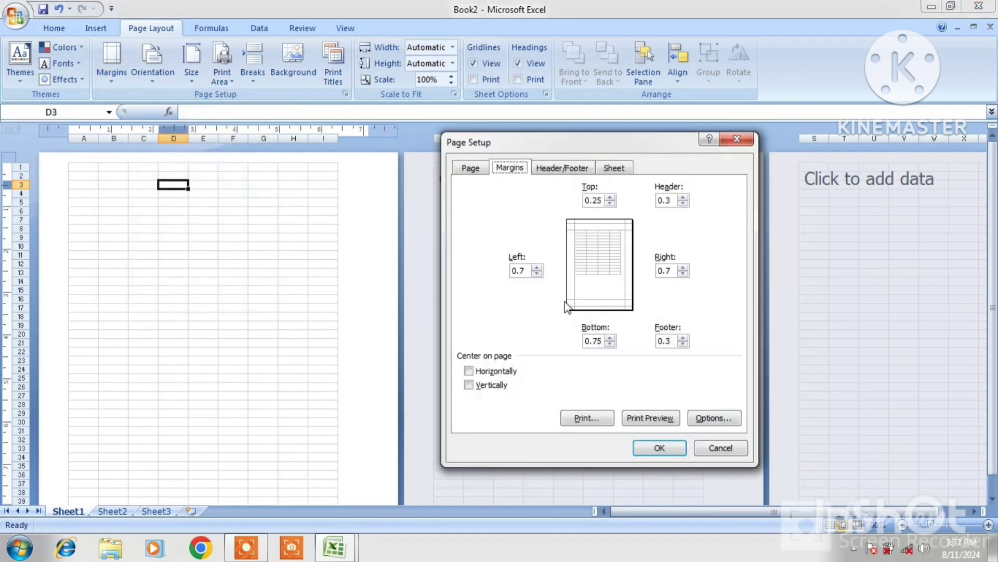
left_click(536, 273)
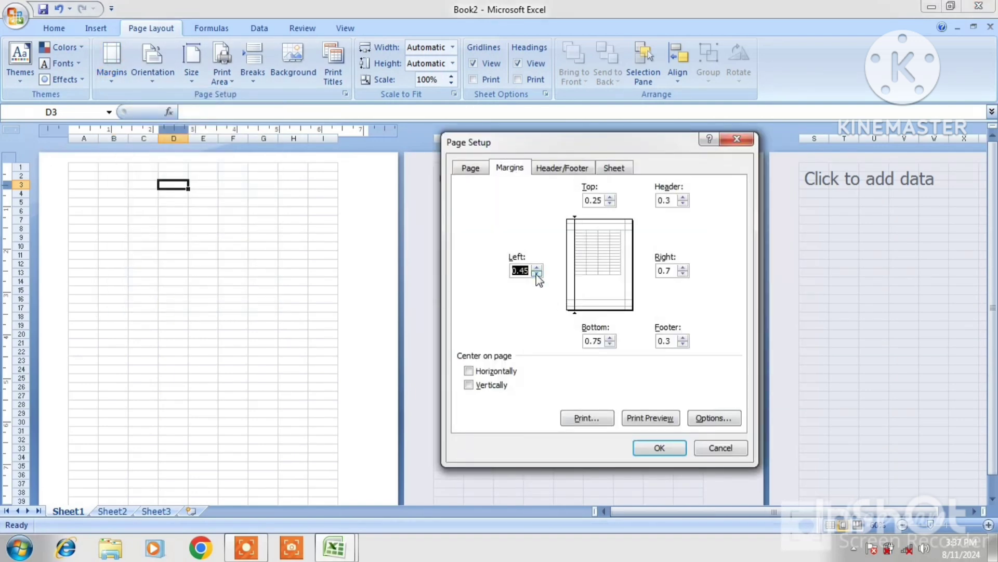
left_click(685, 274)
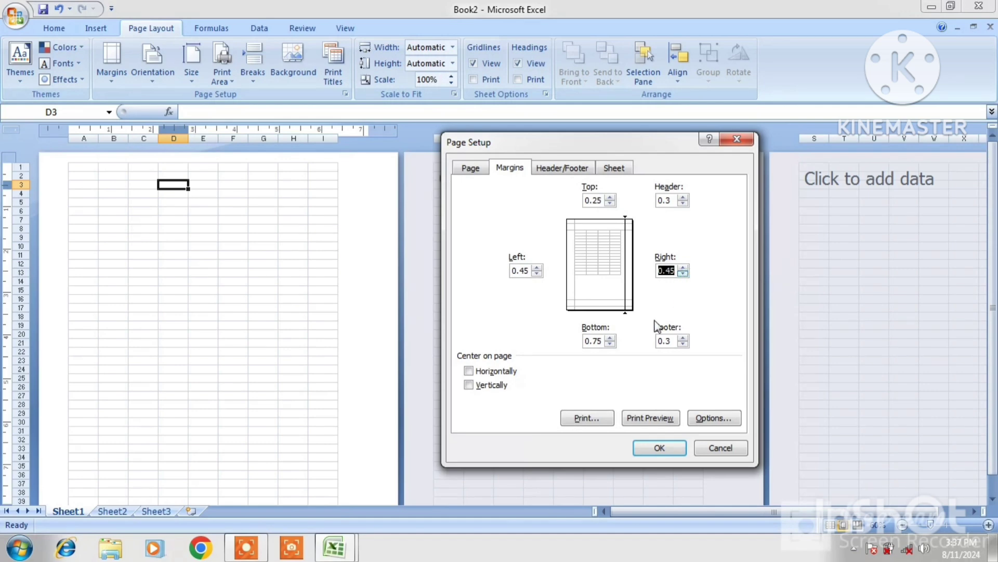
left_click(610, 344)
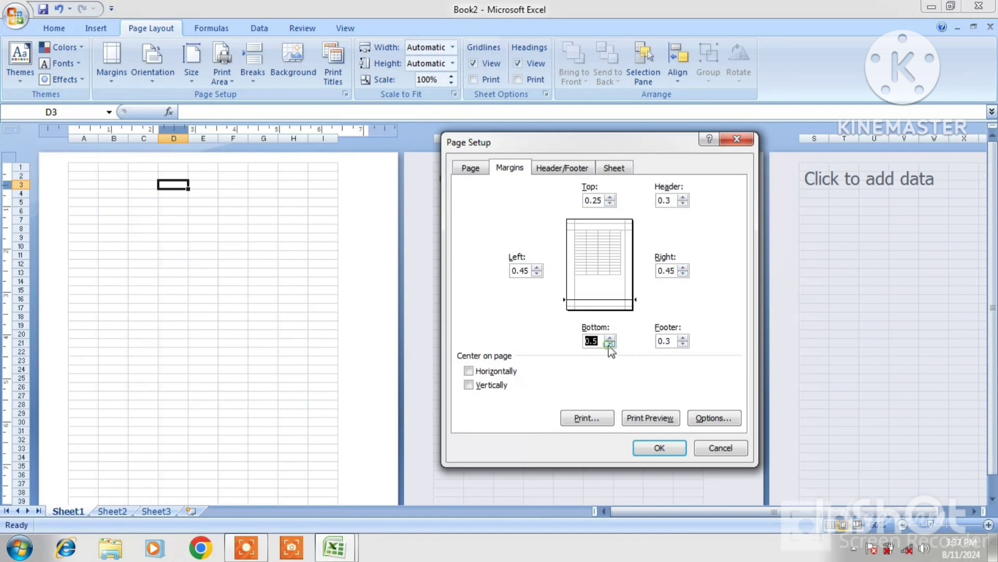
left_click(659, 448)
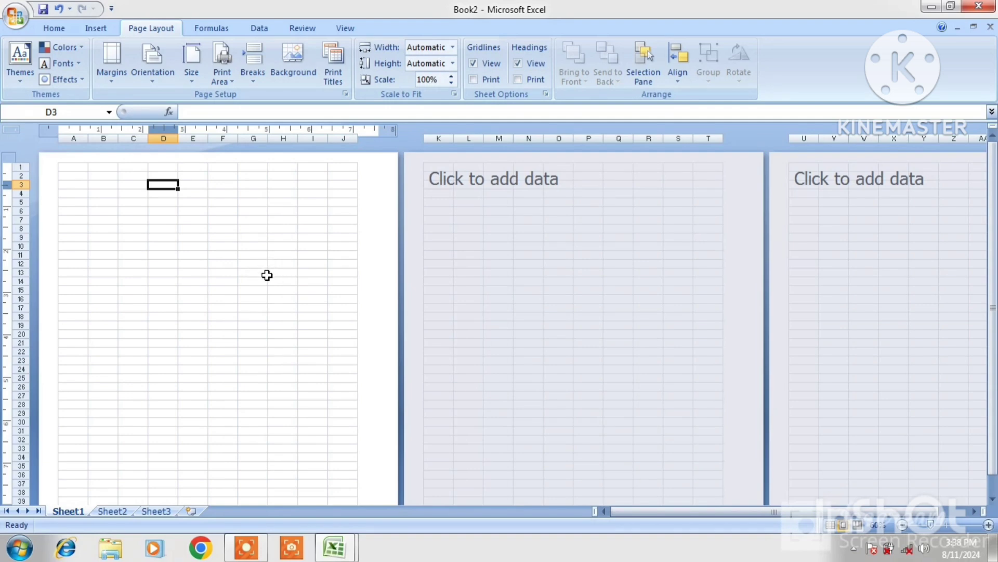
left_click(115, 84)
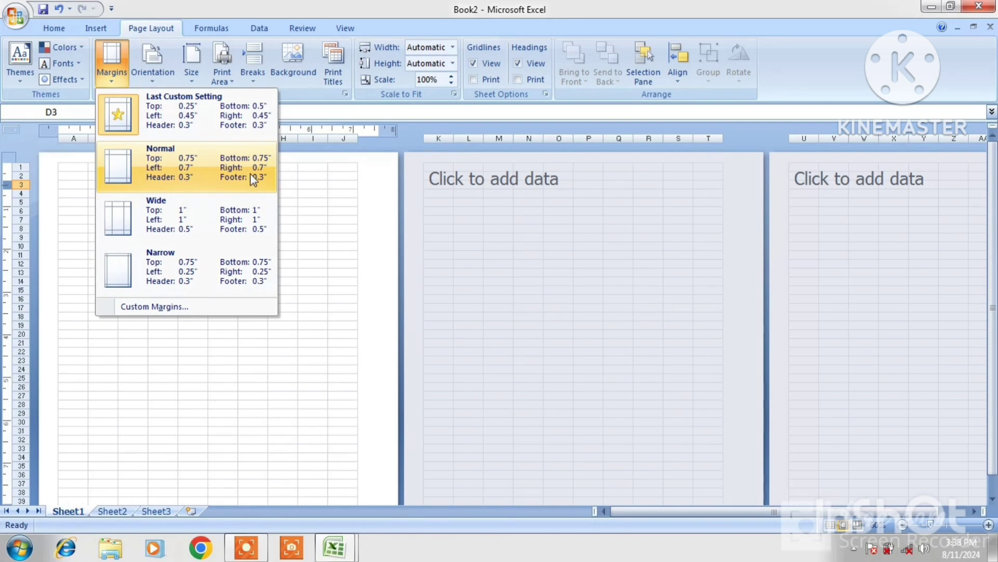
left_click(206, 176)
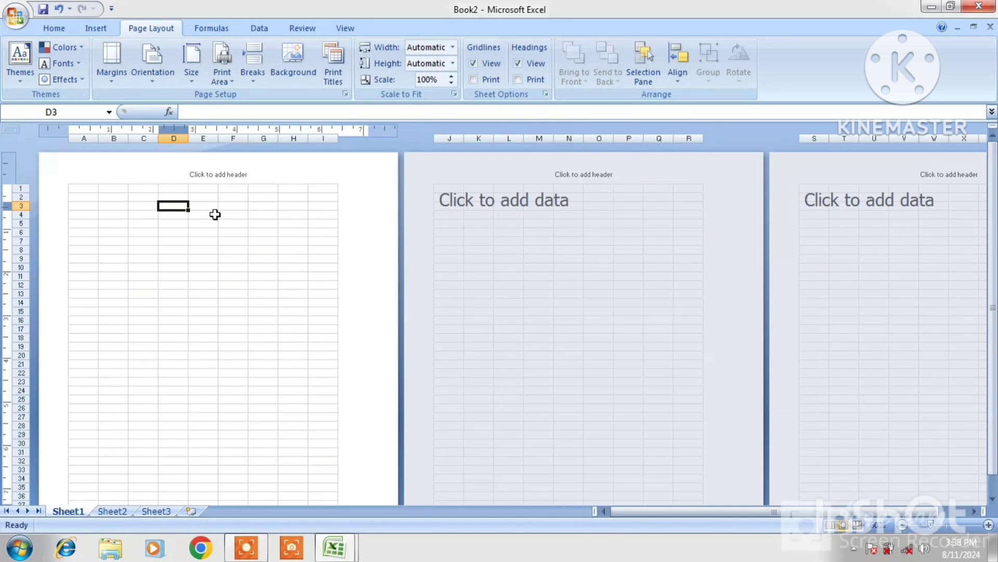
- Create another blank workbook and show its first sheet in Page Layout view
key("ctrl+n")
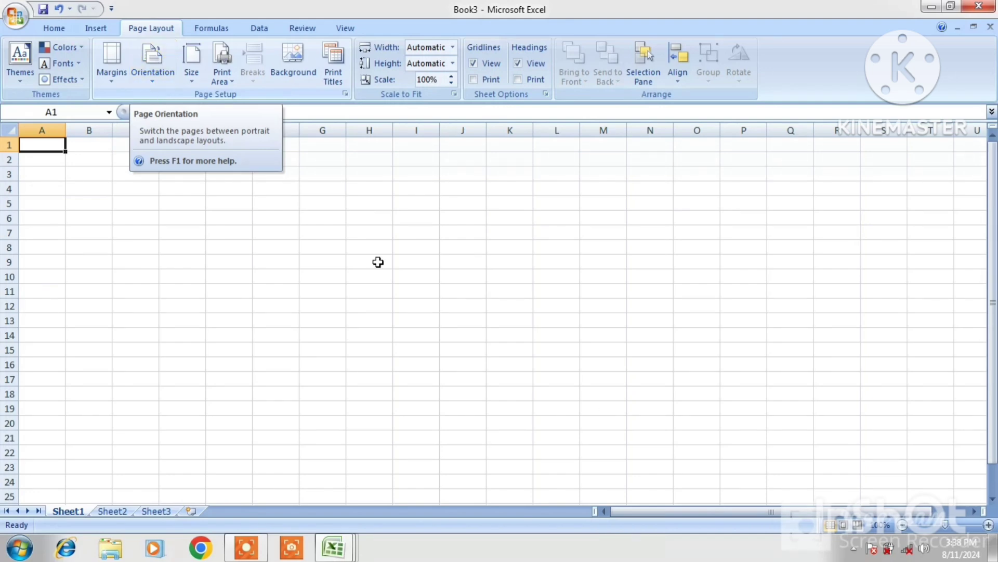
left_click(841, 526)
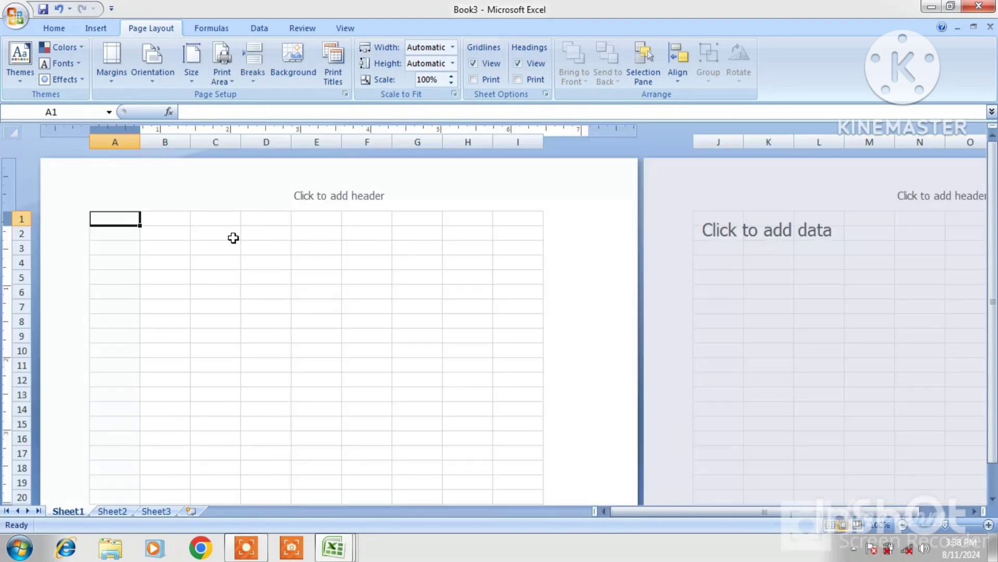
- Try the Landscape page orientation on the sheet and return it to Portrait
left_click(152, 78)
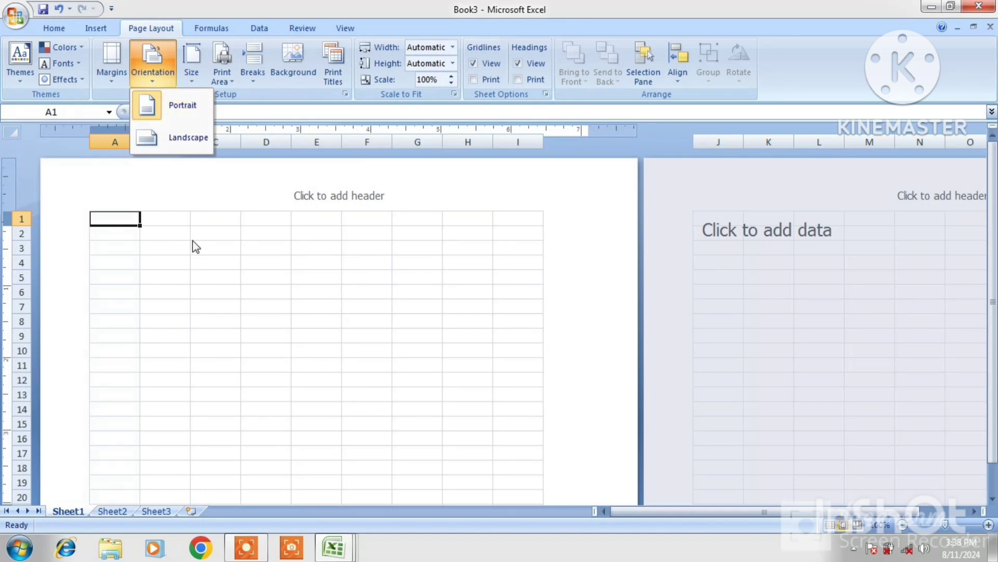
left_click(177, 145)
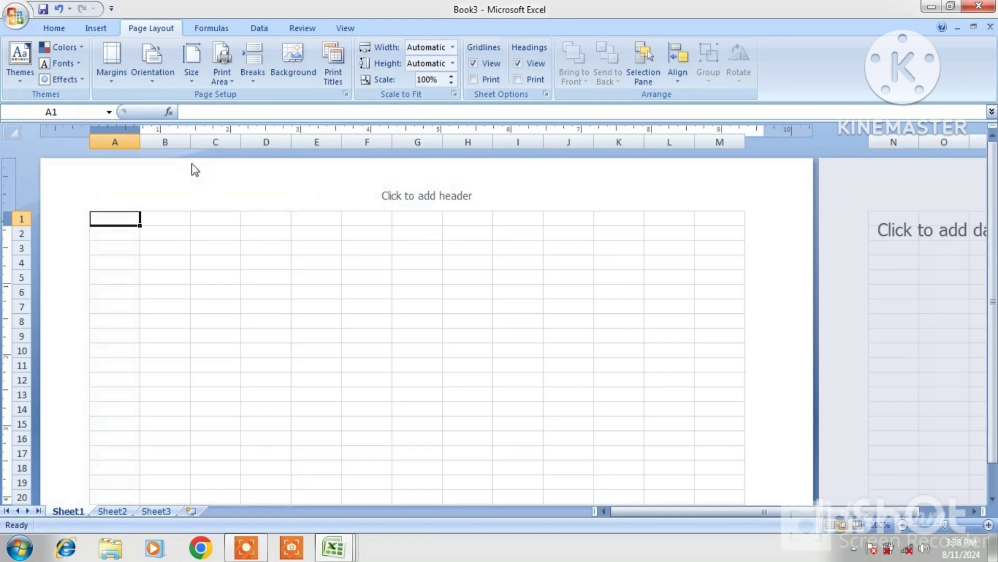
left_click(150, 84)
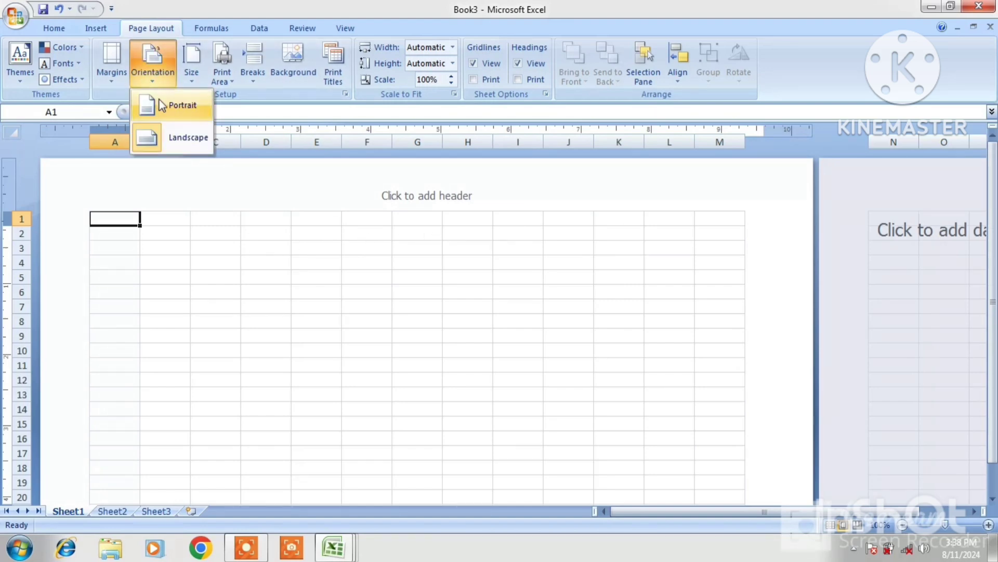
left_click(159, 104)
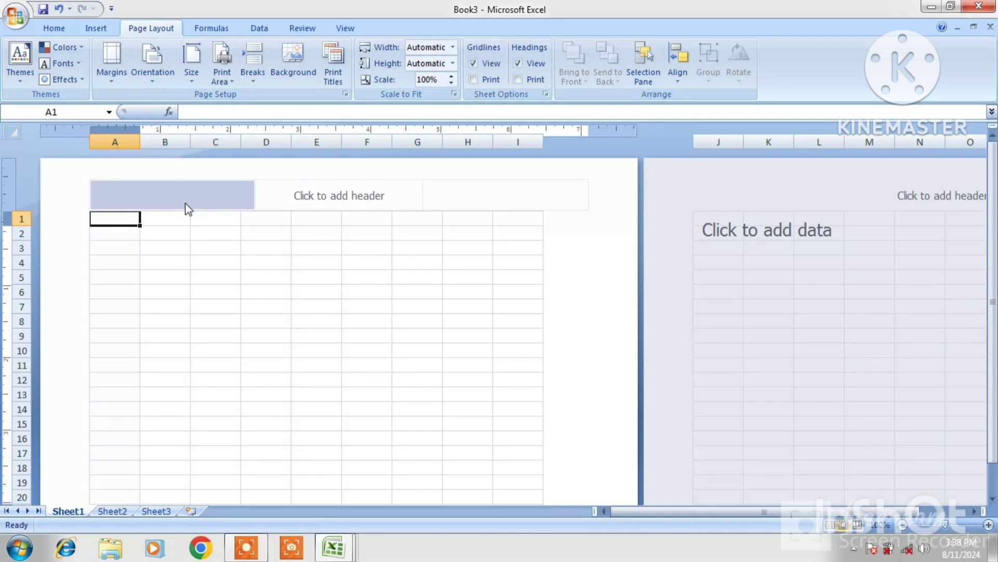
- Try the A4, Letter and A3 paper sizes on the sheet, and finish with the A4 size
left_click(191, 84)
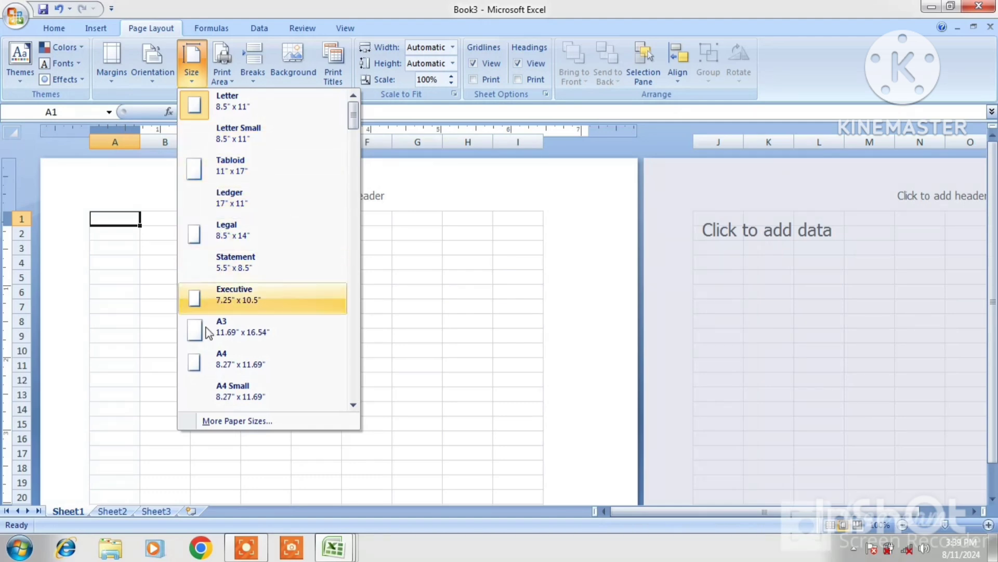
left_click(259, 365)
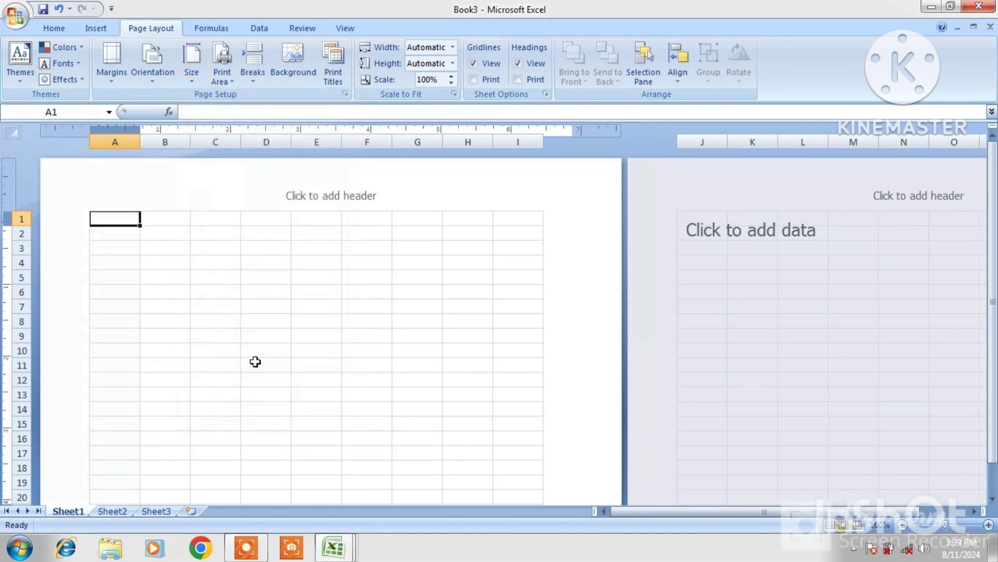
left_click(195, 87)
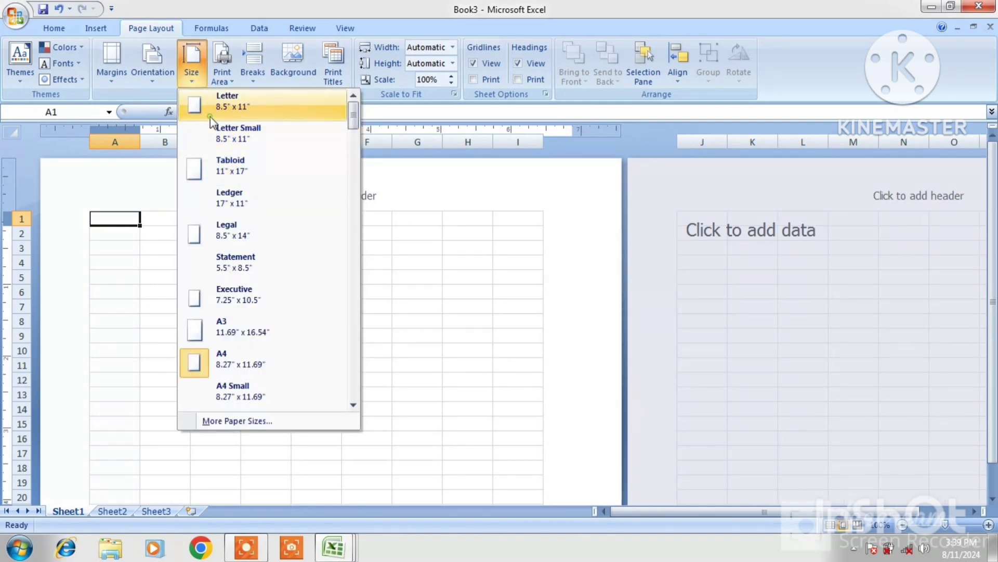
left_click(210, 116)
left_click(195, 79)
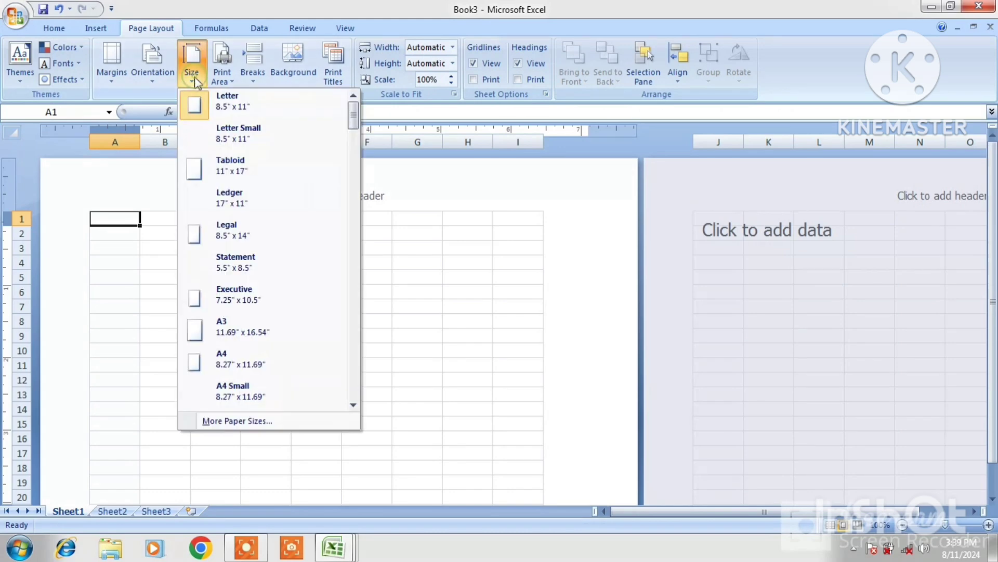
left_click(242, 336)
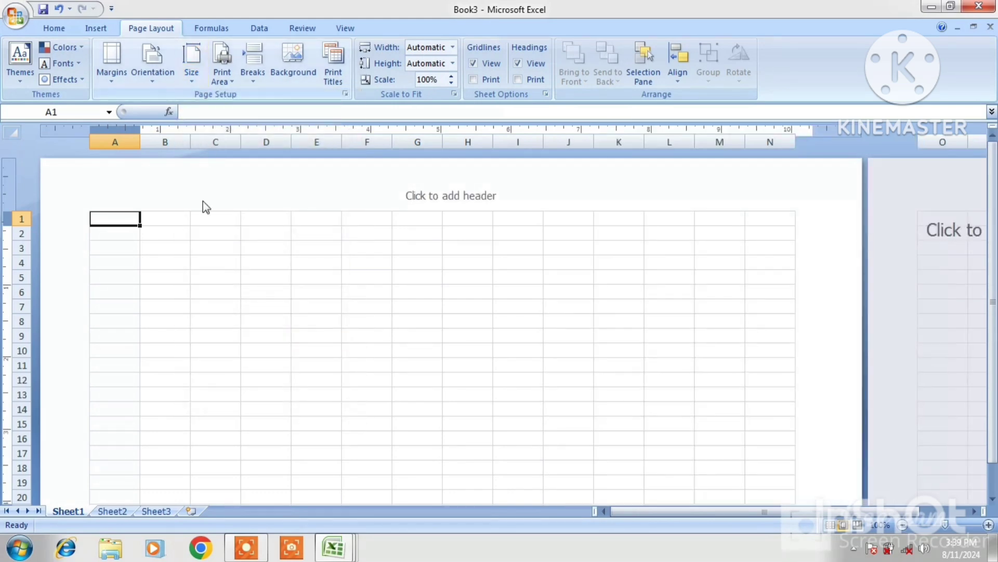
left_click(189, 81)
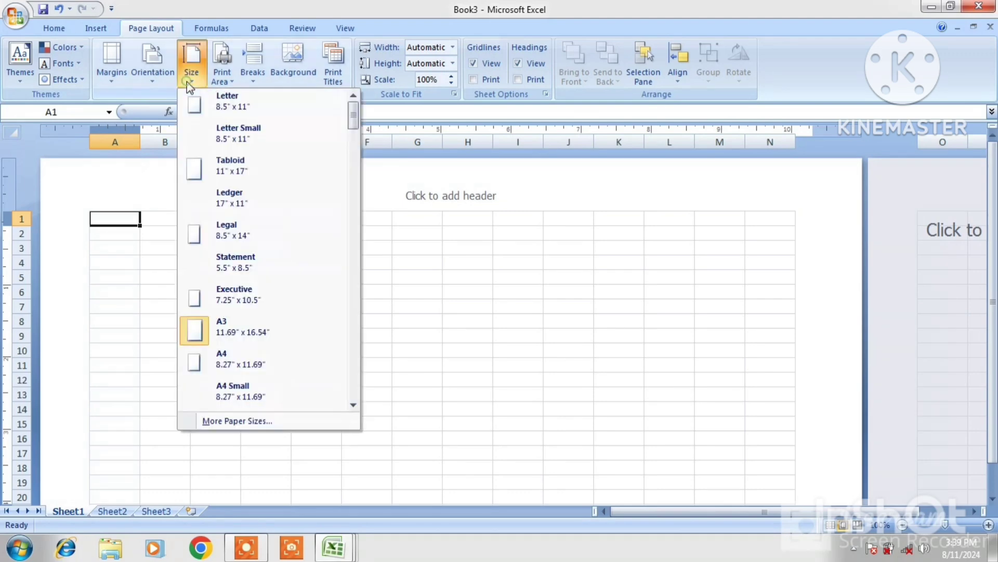
left_click(215, 358)
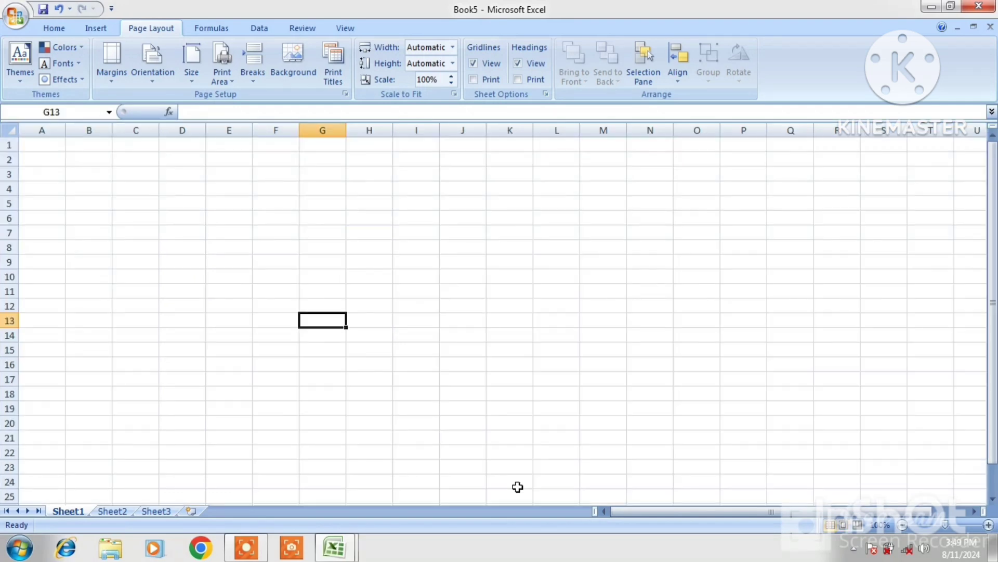
- Switch to the EMP workbook and select the empty cell I10 beside the sales table on Sheet1
left_click(226, 80)
left_click(288, 216)
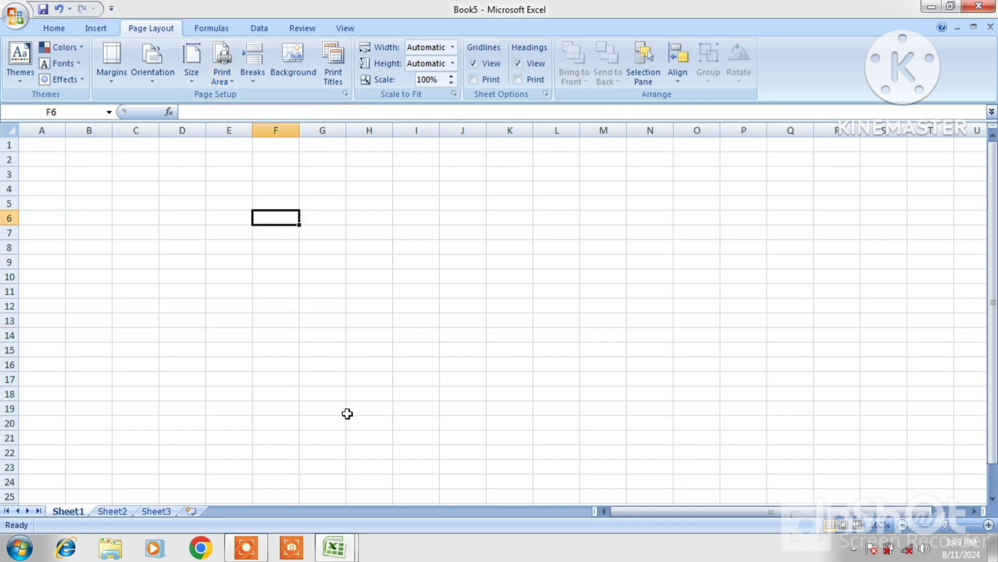
mouse_move(345, 550)
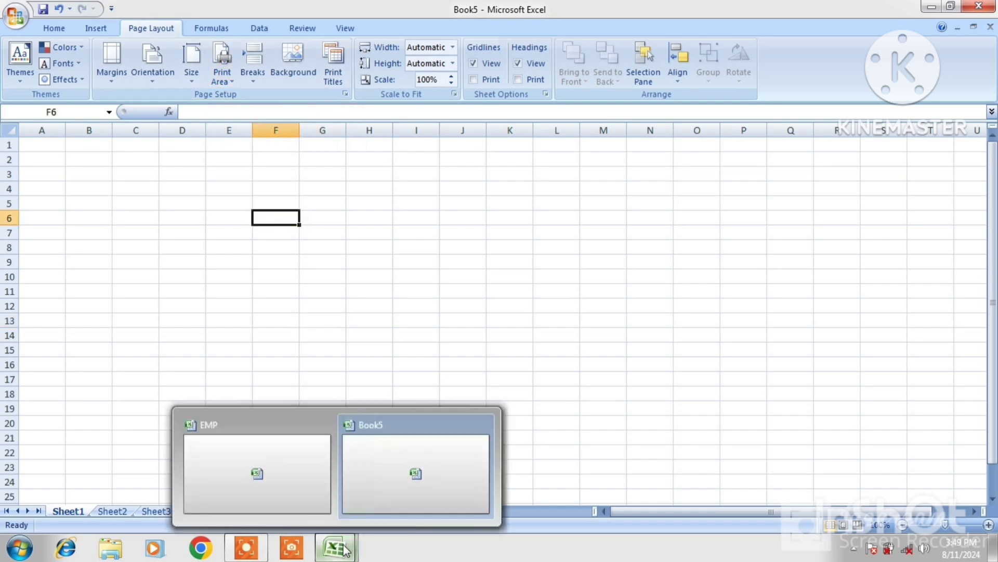
left_click(265, 448)
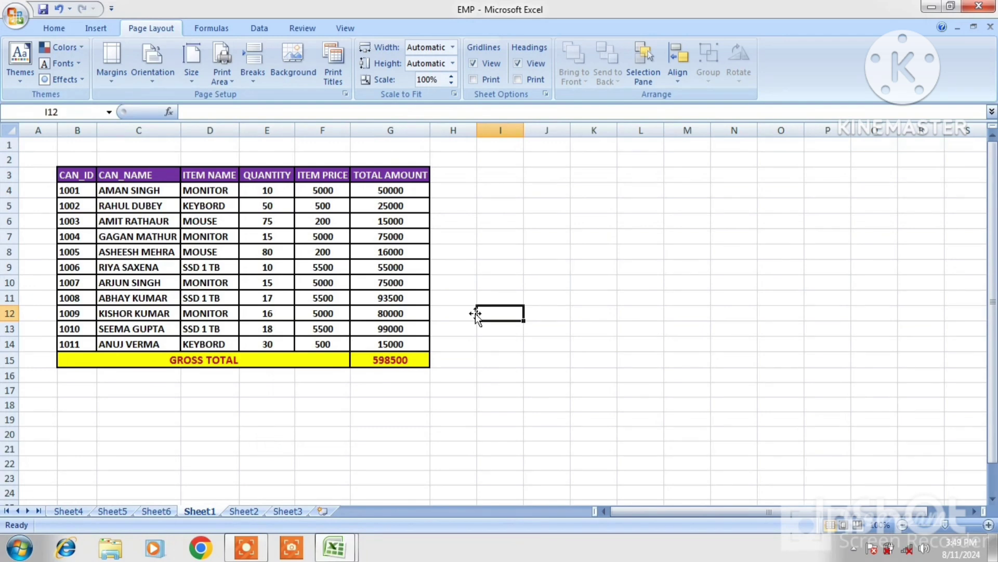
left_click(506, 279)
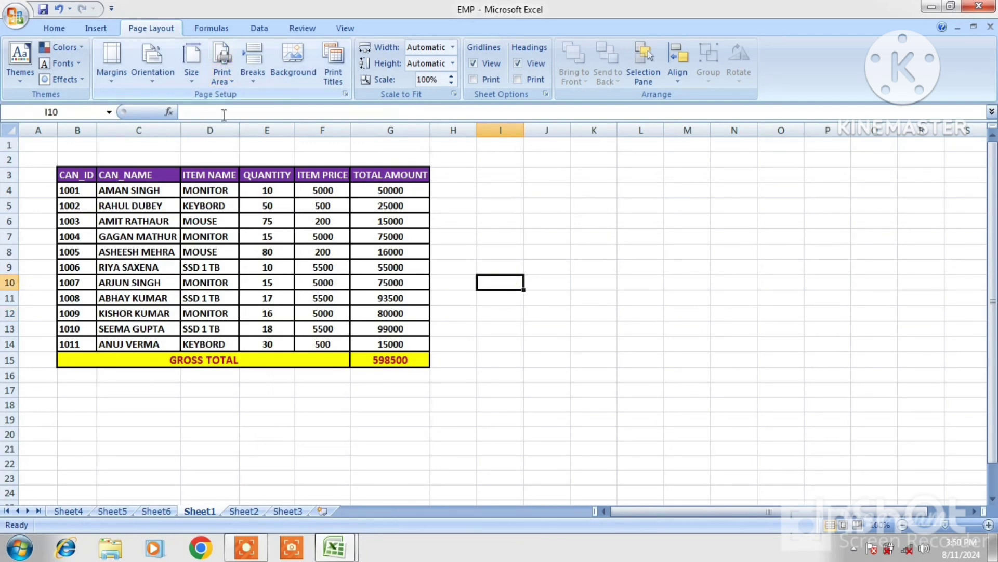
- Examine the whole table in Print Preview, both as a full page and enlarged, and close the preview
left_click(20, 23)
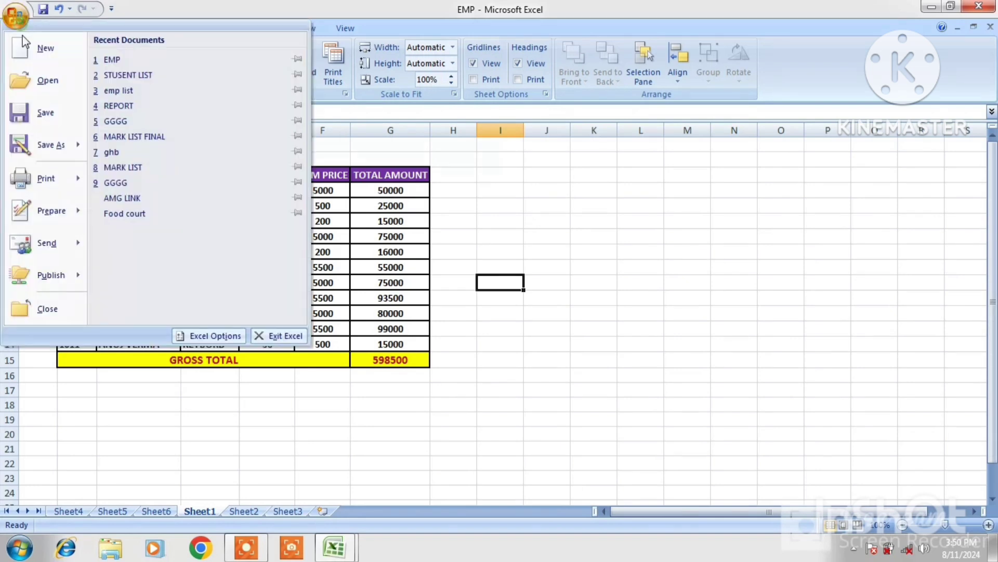
mouse_move(55, 182)
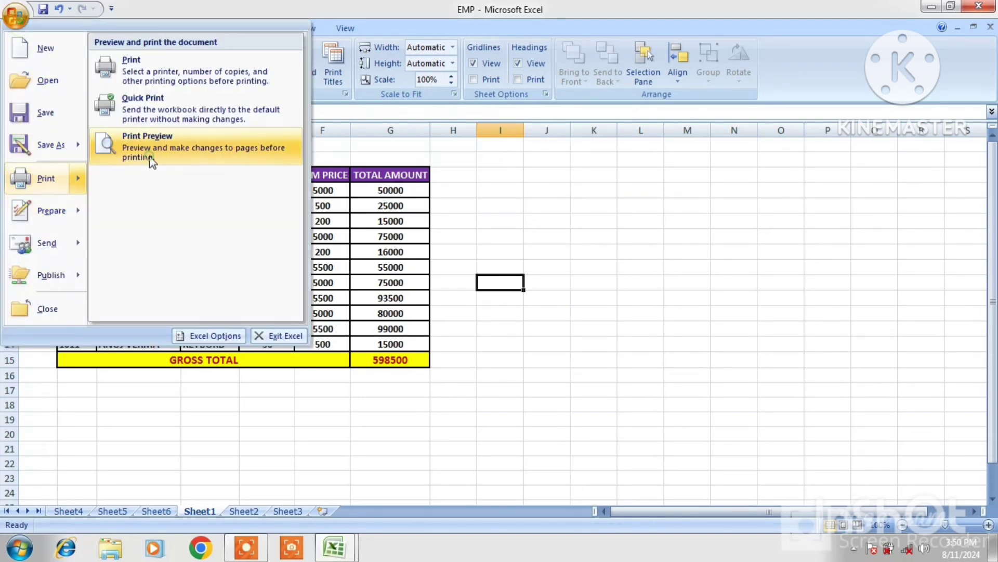
left_click(148, 156)
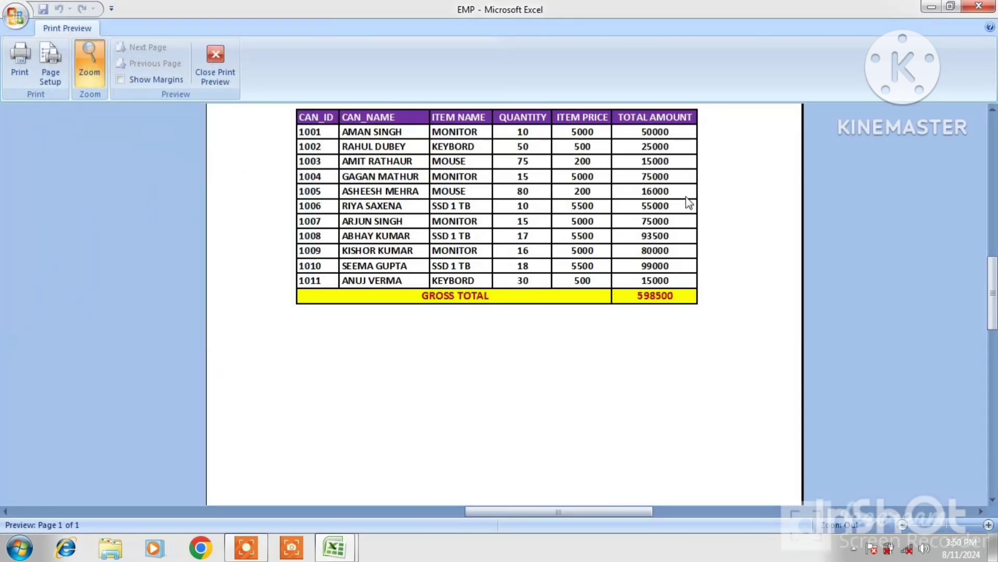
left_click(726, 176)
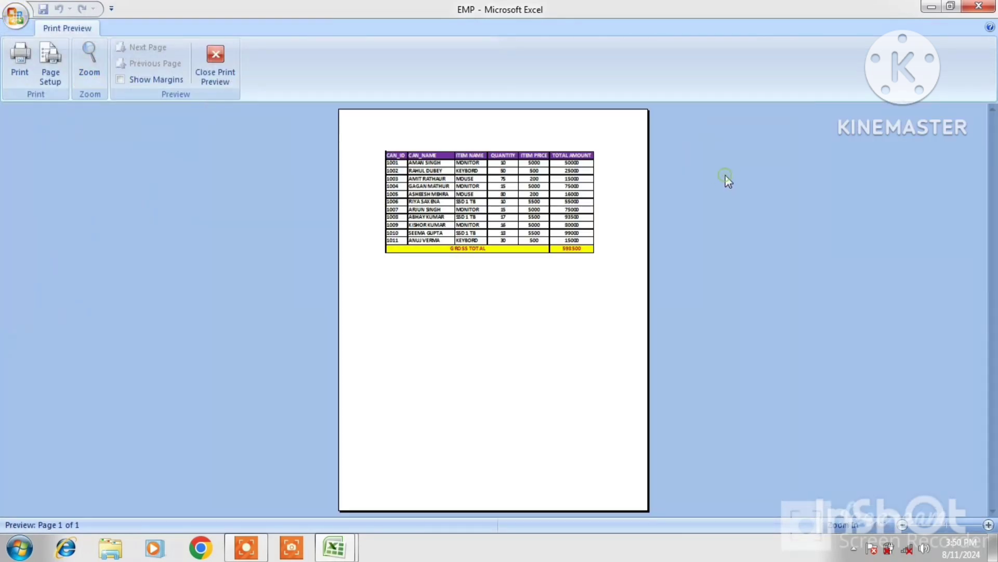
left_click(586, 192)
scroll(590, 197, "up", 2)
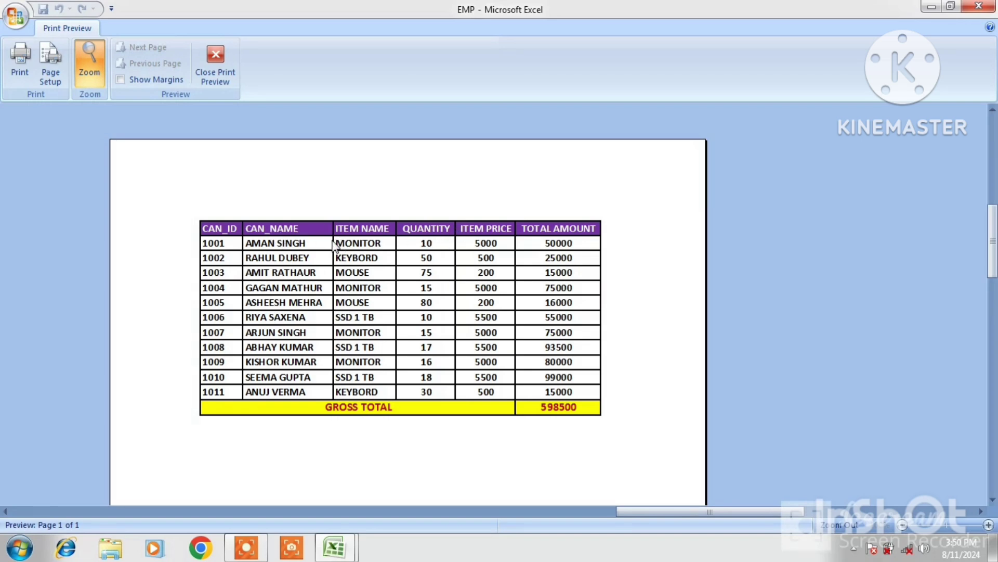
left_click(219, 73)
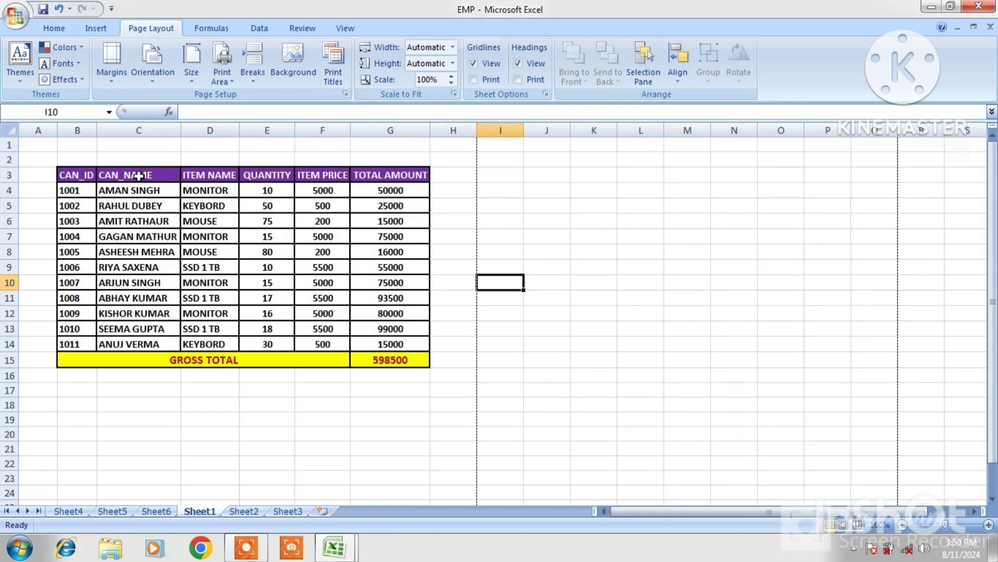
- Set the range C3:E14 as the print area, check it in Print Preview and return to the sheet
left_click_drag(138, 176, 250, 341)
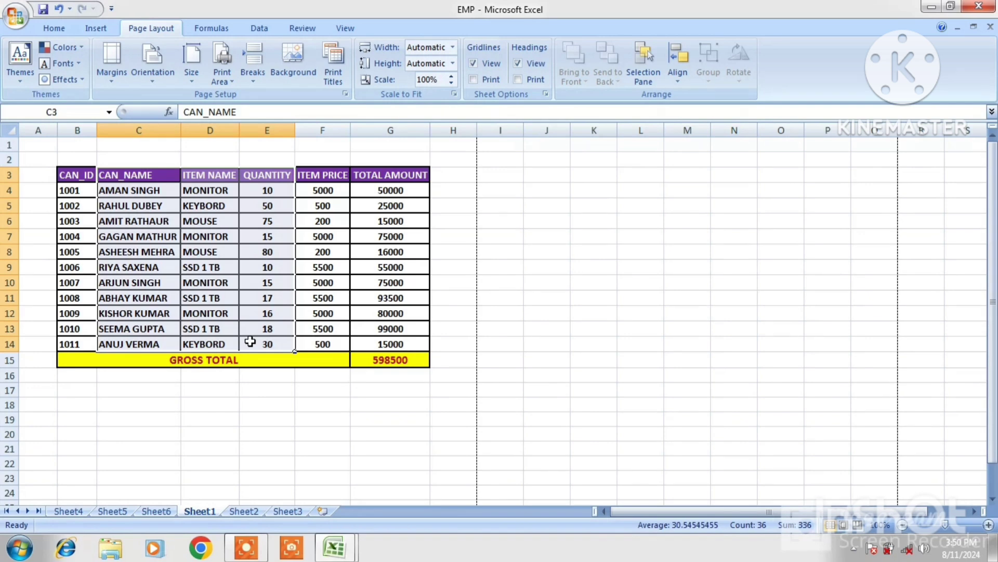
left_click(232, 83)
left_click(264, 97)
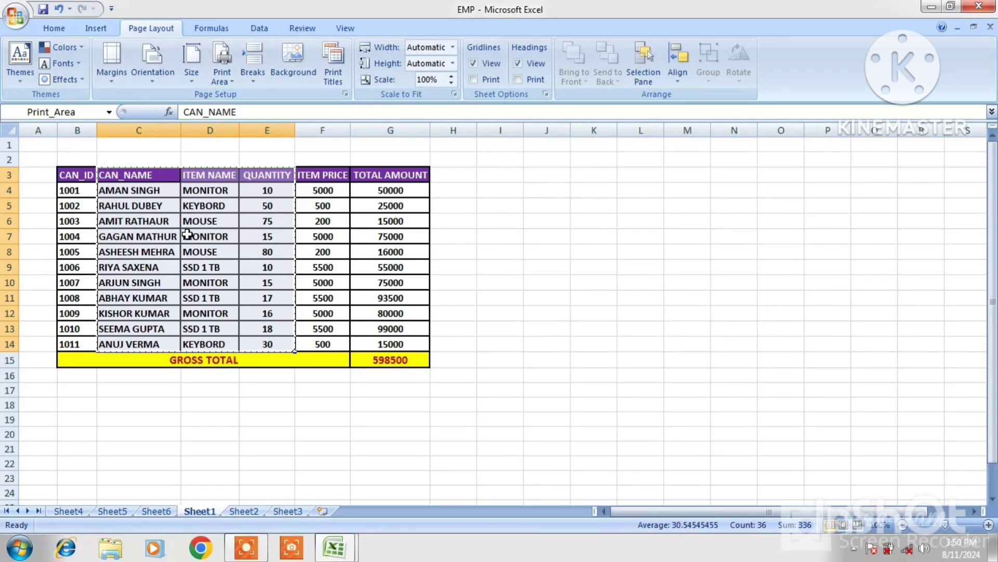
key("ctrl+F2")
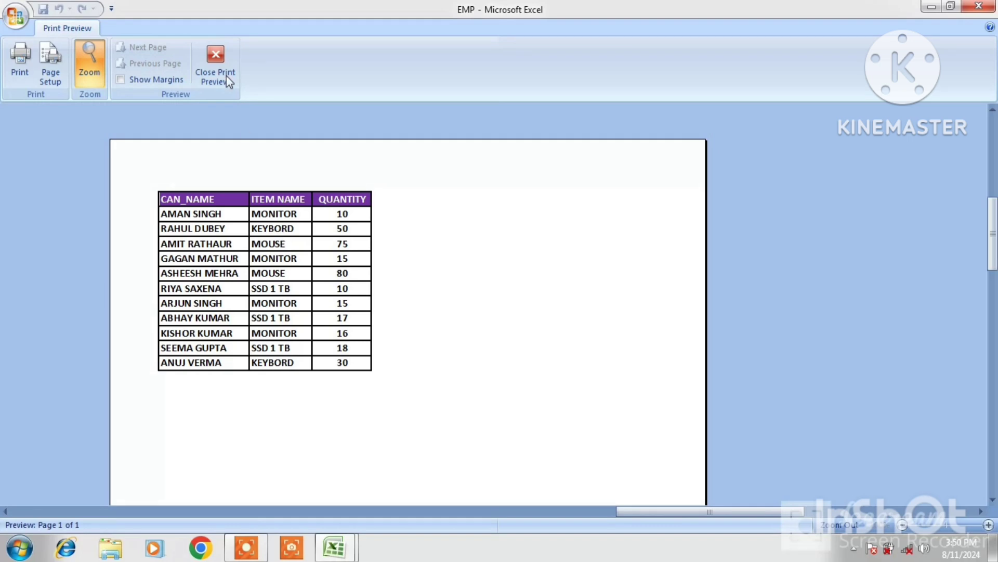
left_click(219, 59)
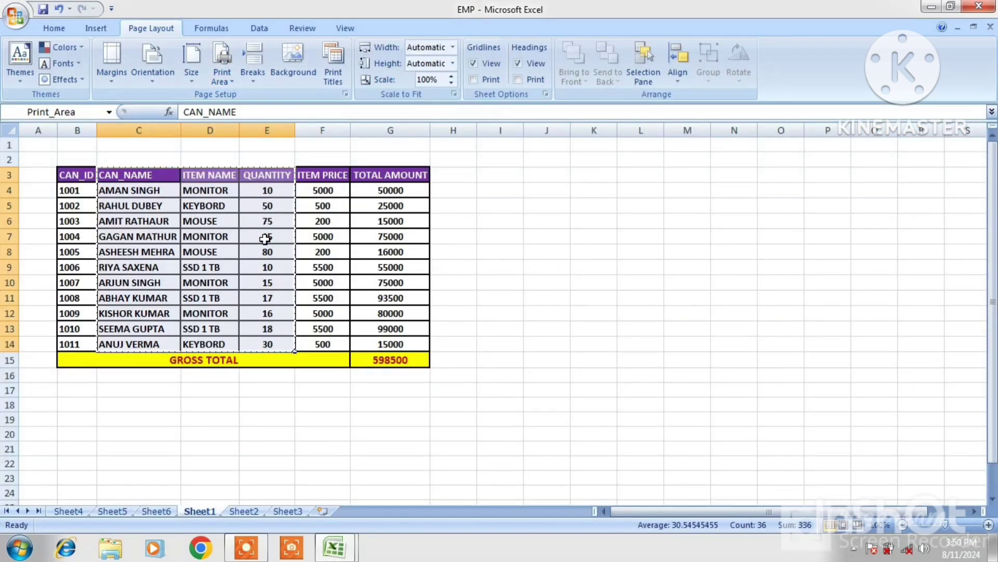
- Clear the sheet's print area, check the whole table in Print Preview and close the preview
left_click(230, 83)
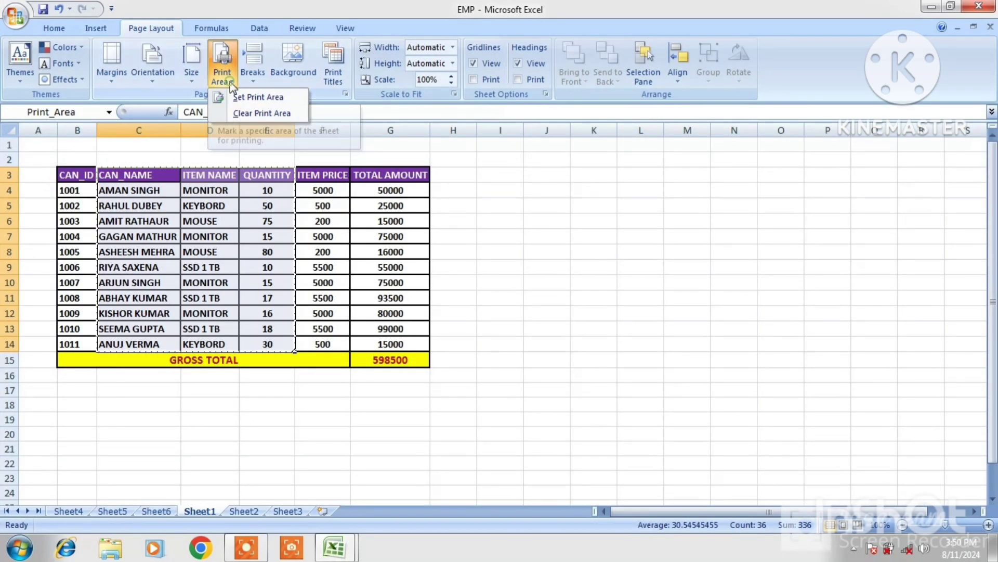
left_click(248, 114)
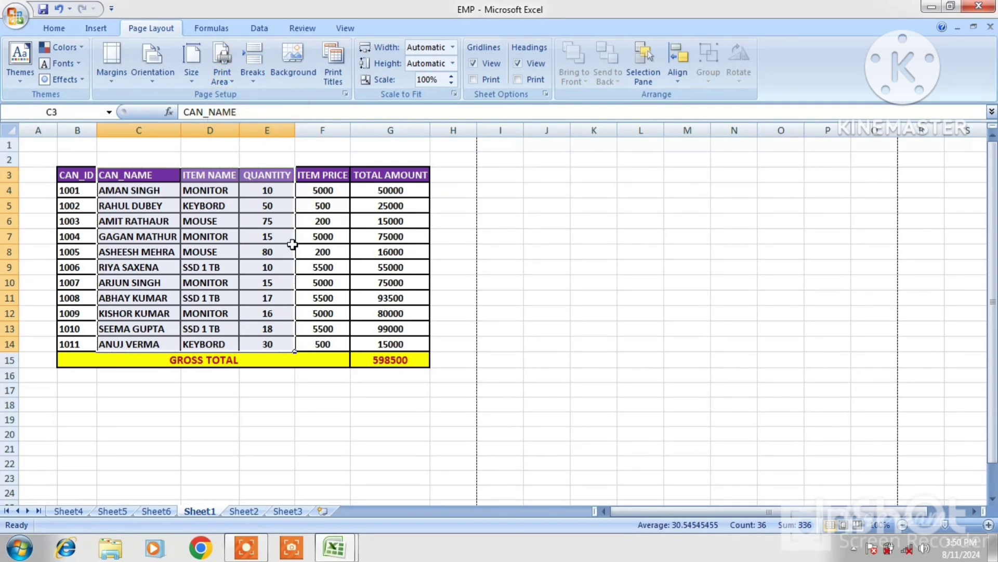
key("ctrl+F2")
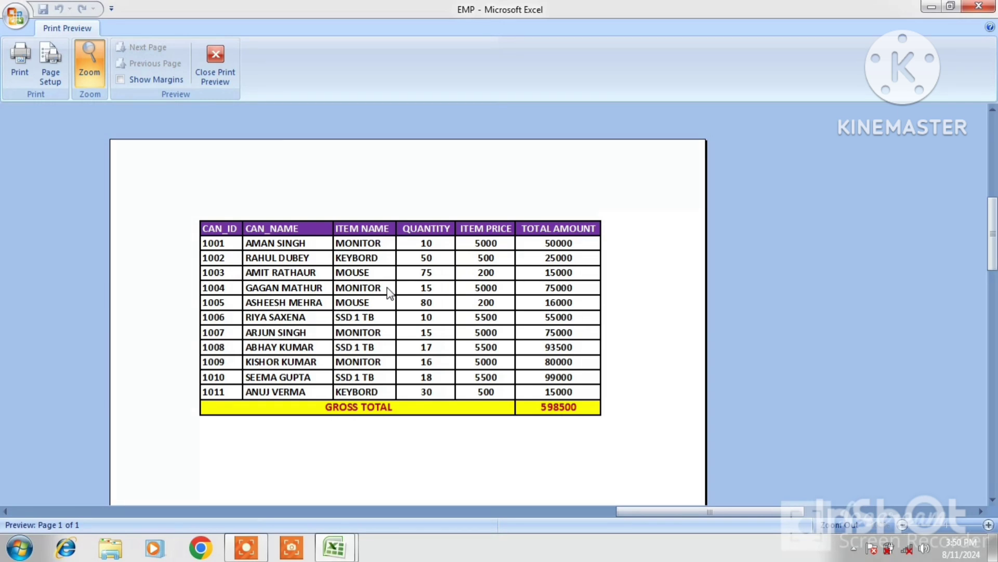
left_click(216, 73)
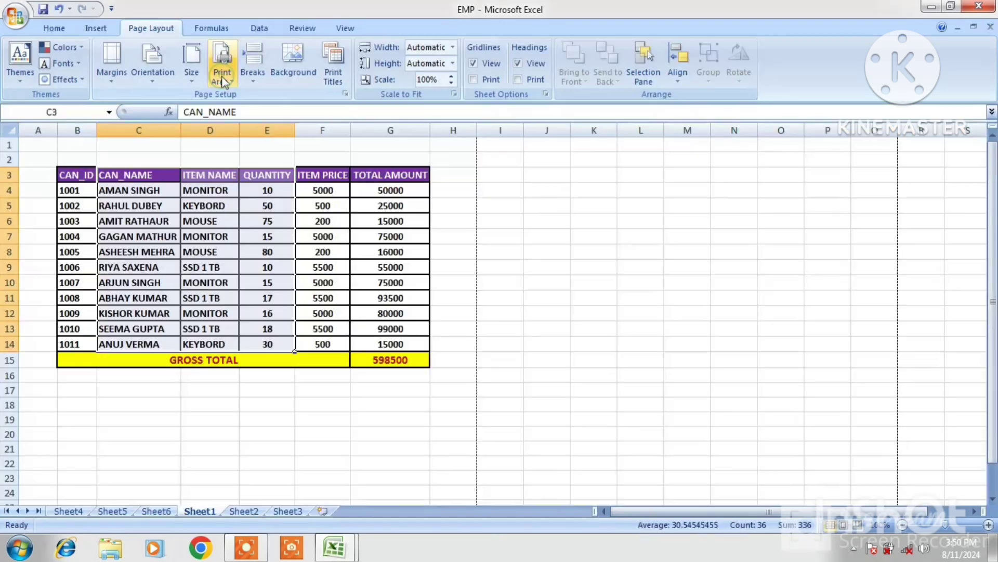
- Insert a page break above row 14 with cell A14 selected, check the split in Print Preview and close it
left_click(338, 156)
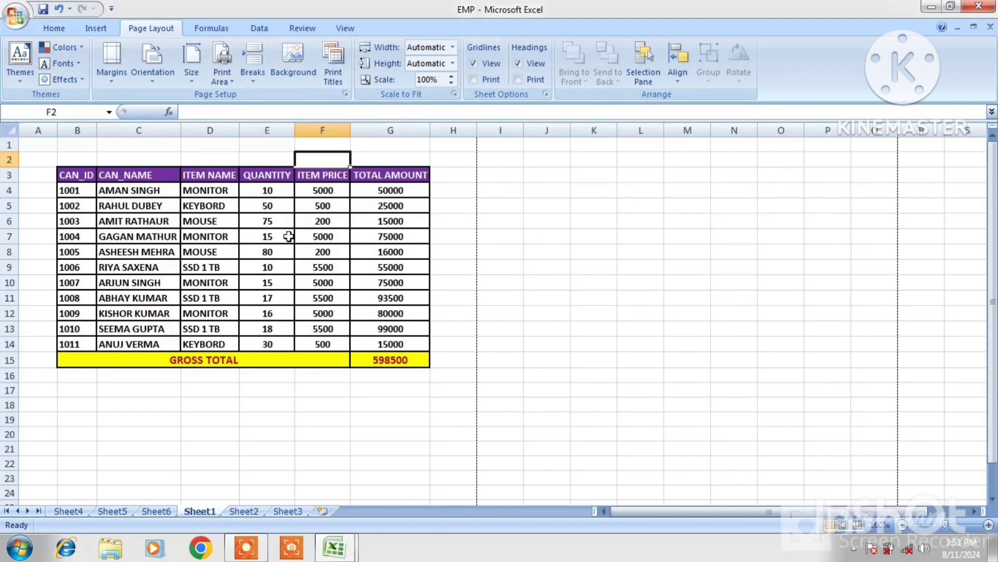
left_click(251, 256)
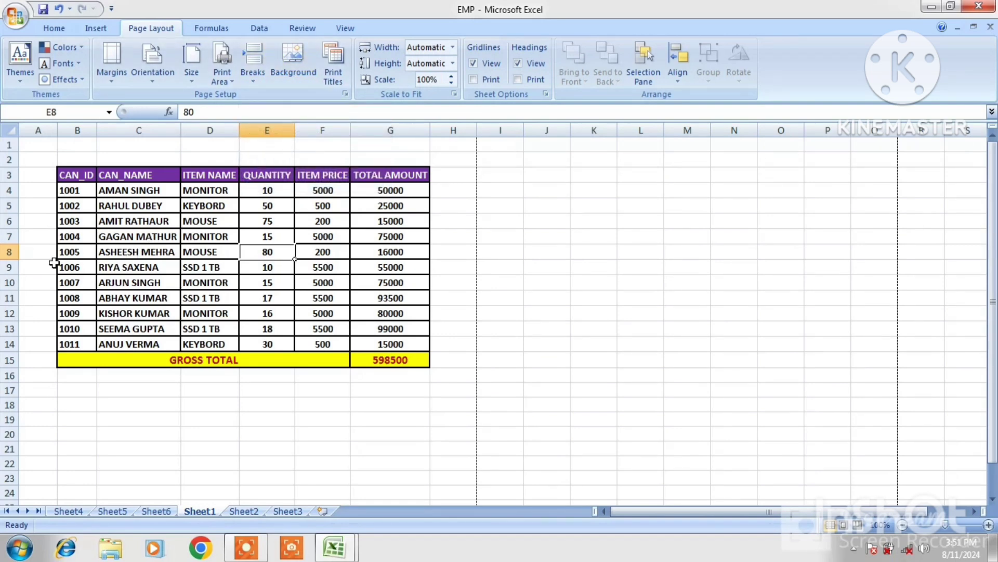
left_click(39, 374)
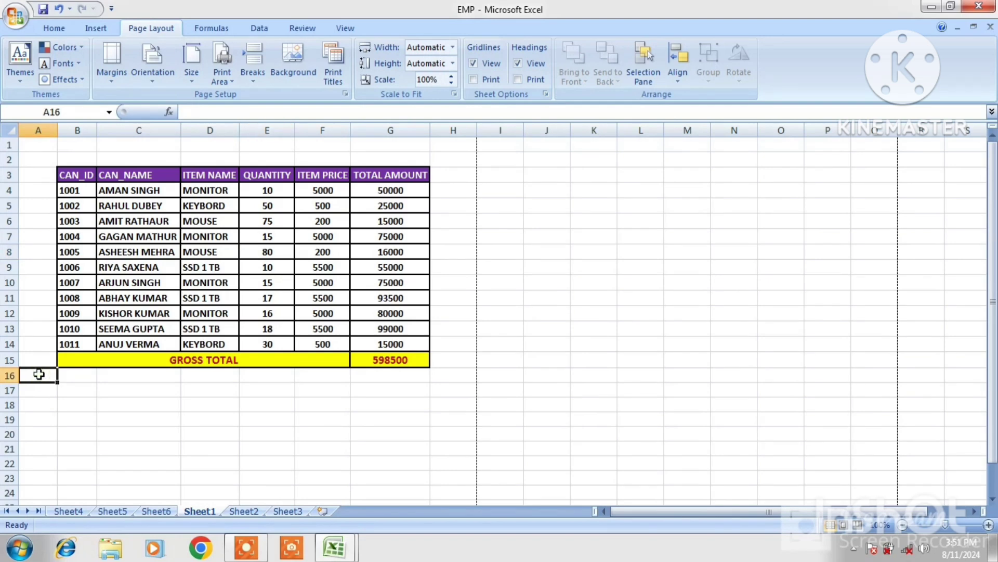
left_click(39, 344)
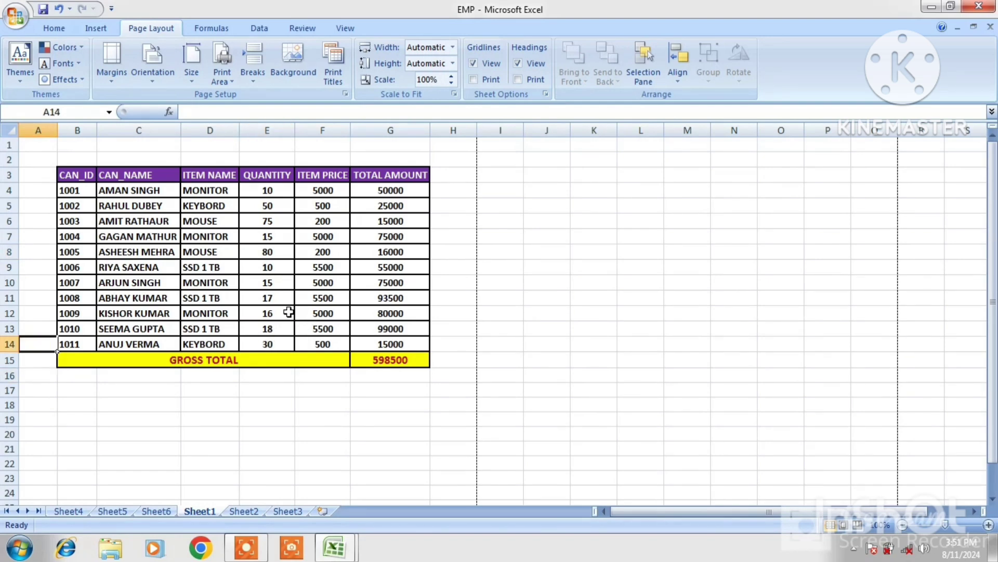
left_click(255, 67)
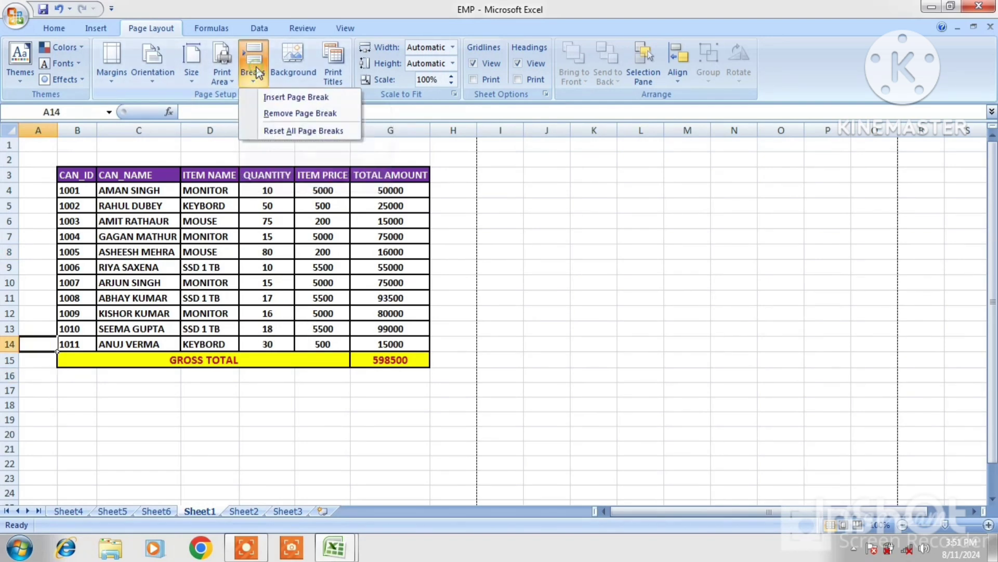
left_click(289, 98)
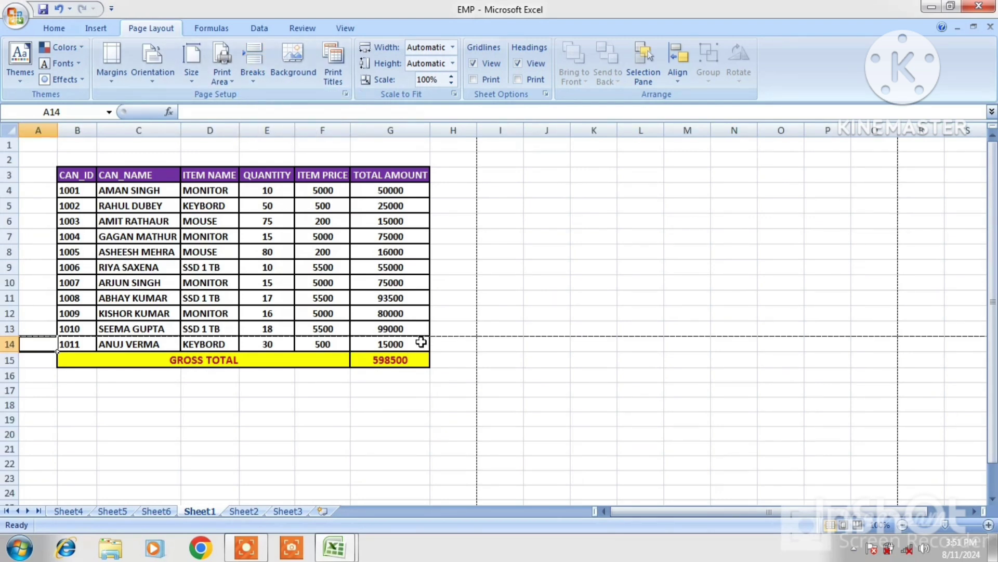
left_click(115, 401)
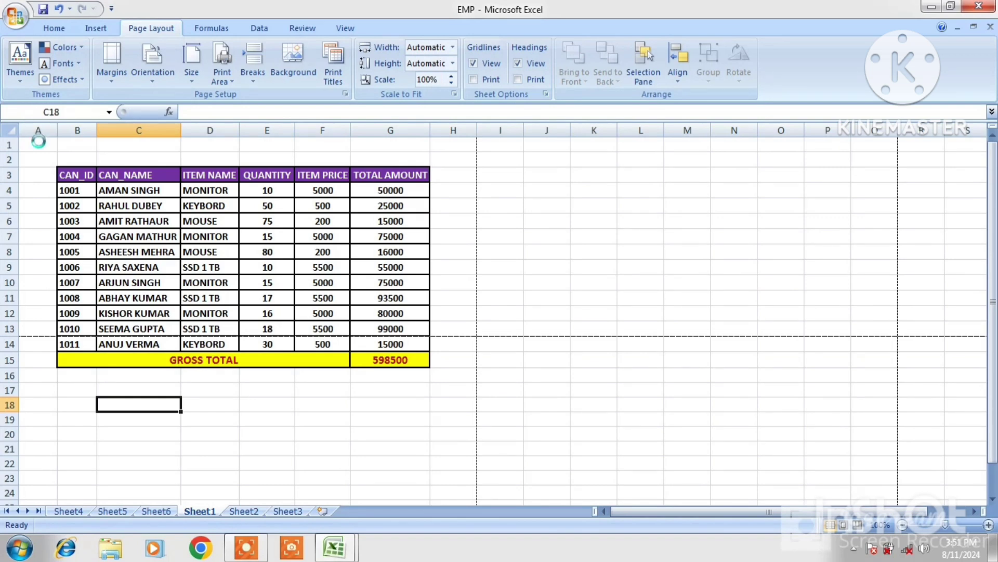
key("ctrl+F2")
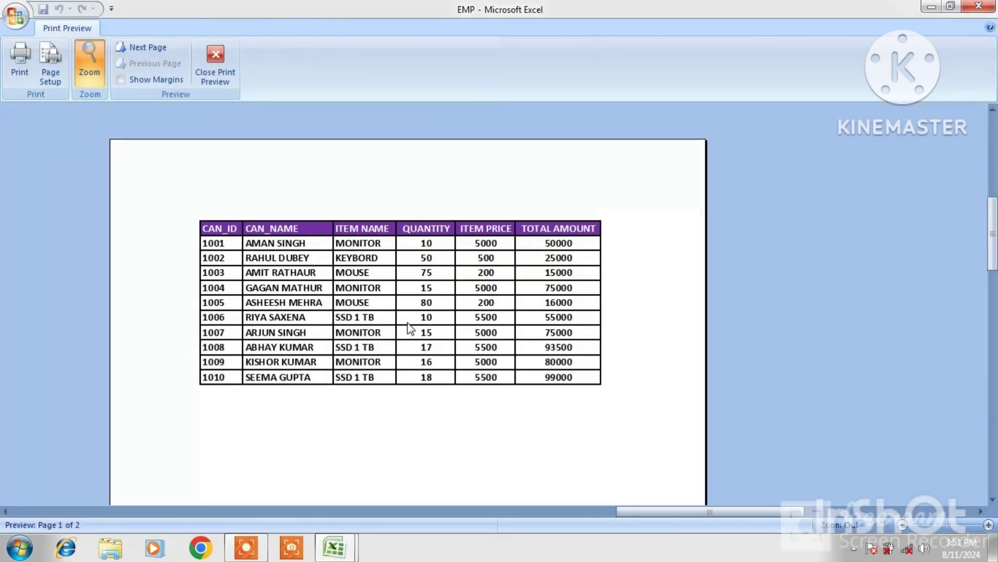
left_click(214, 78)
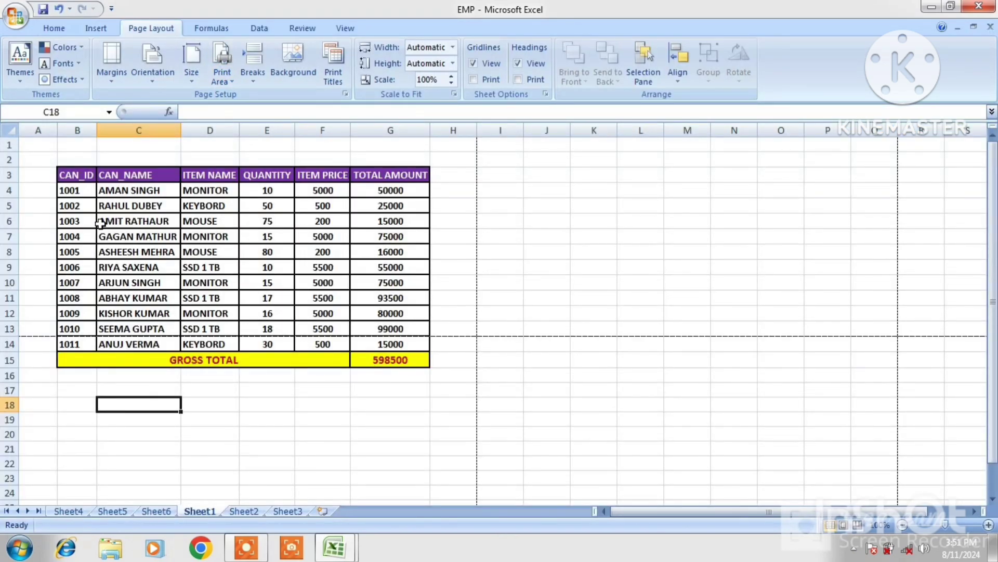
- Insert another page break above row 9 from cell A9, check it in Print Preview and return to the sheet
left_click(48, 264)
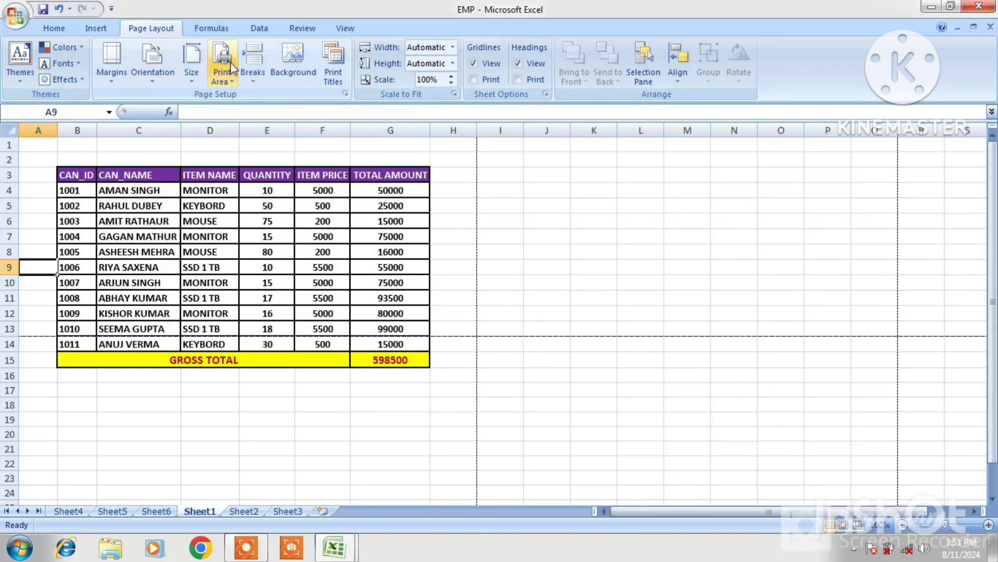
left_click(253, 64)
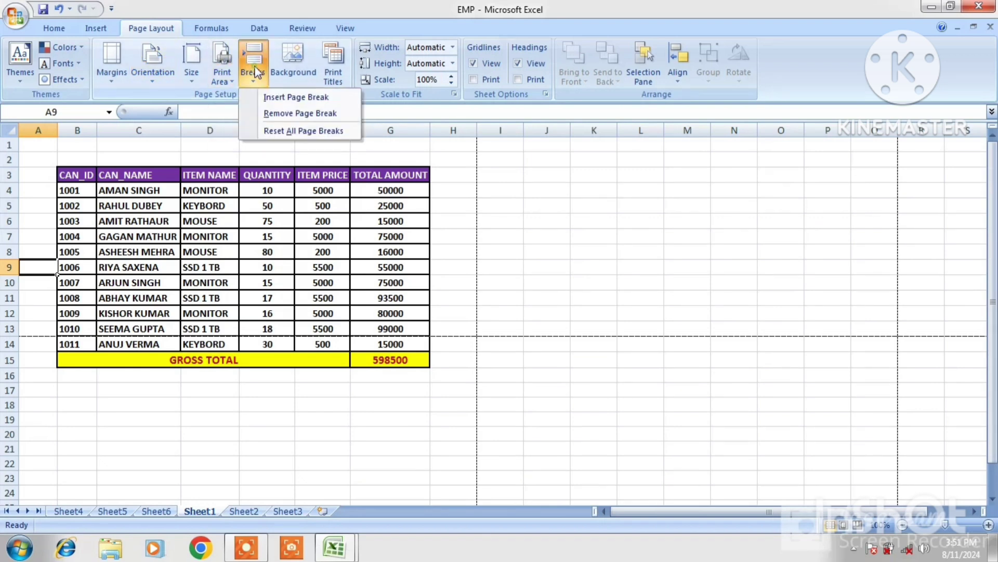
left_click(274, 99)
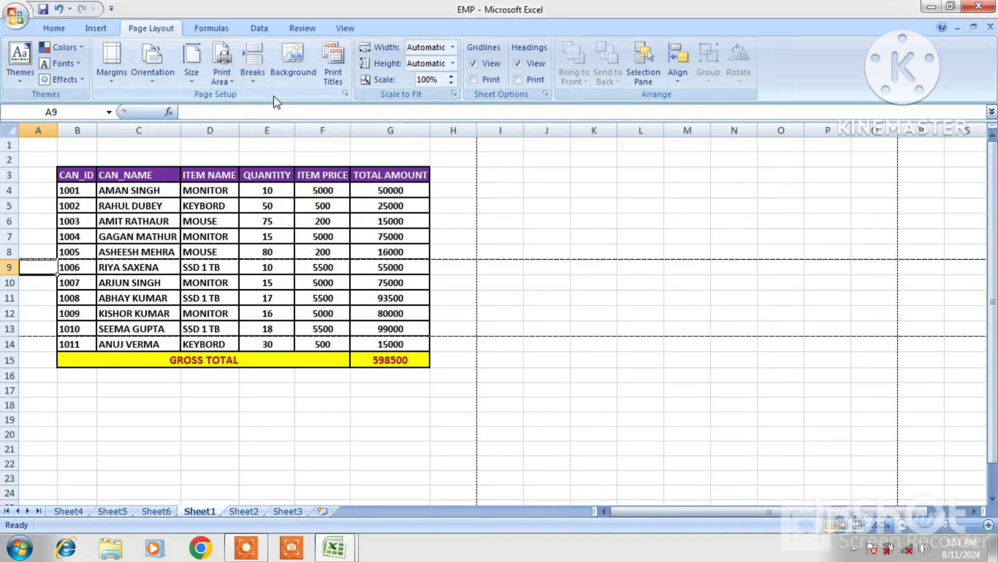
left_click(175, 208)
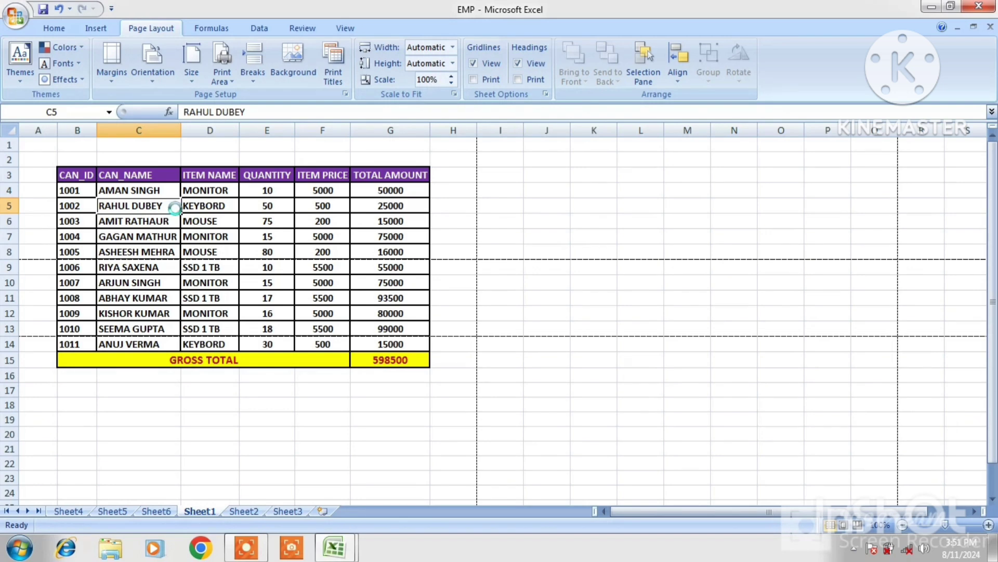
key("ctrl+F2")
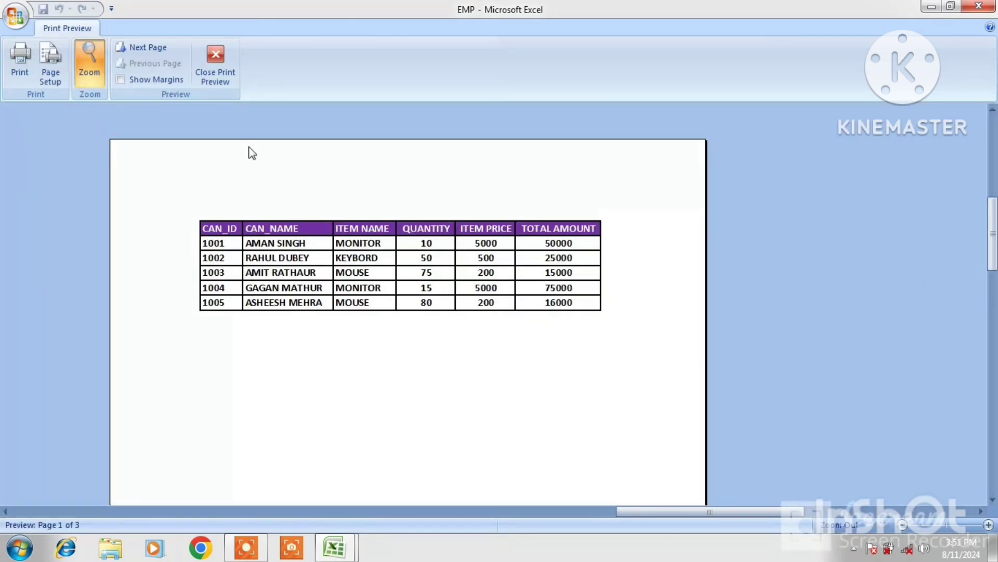
left_click(216, 73)
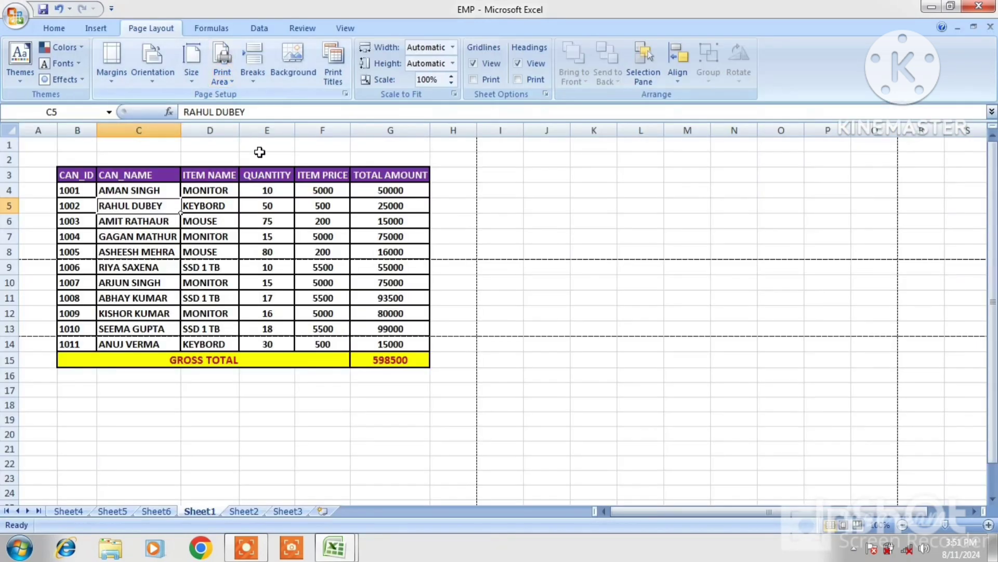
- Try Remove Page Break at cell C5, reset all page breaks on the sheet and check the table in Print Preview
left_click(253, 83)
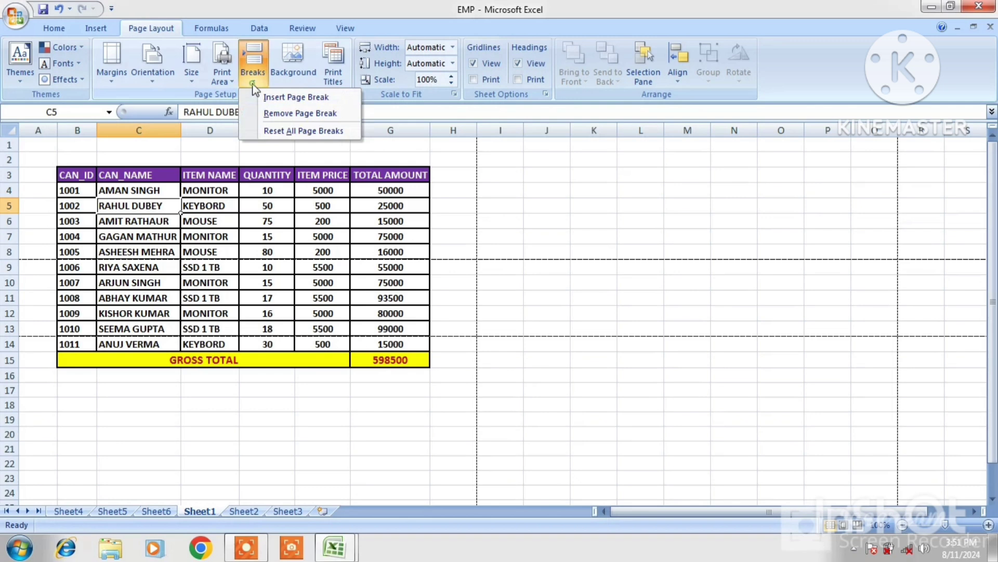
left_click(292, 117)
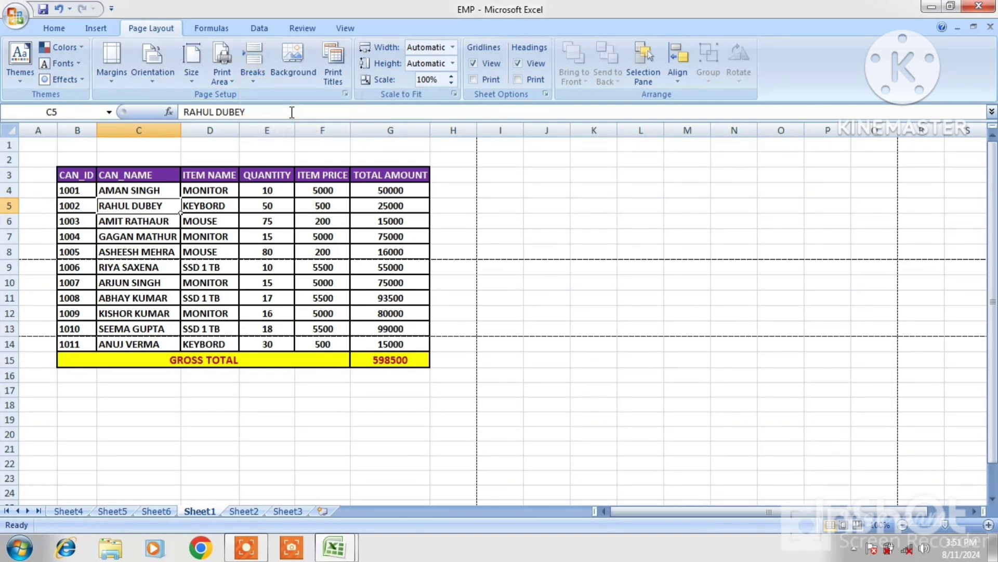
left_click(259, 75)
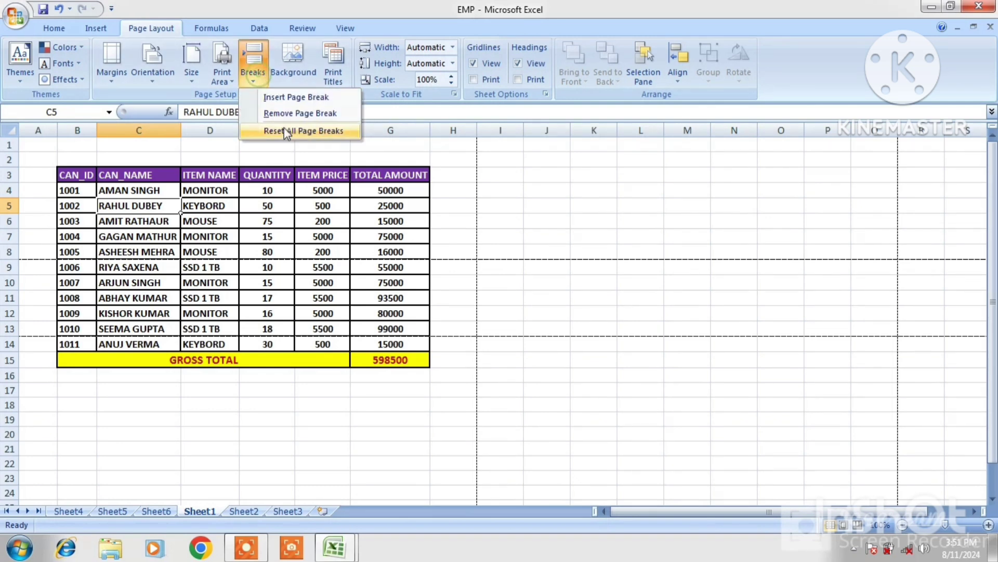
left_click(290, 127)
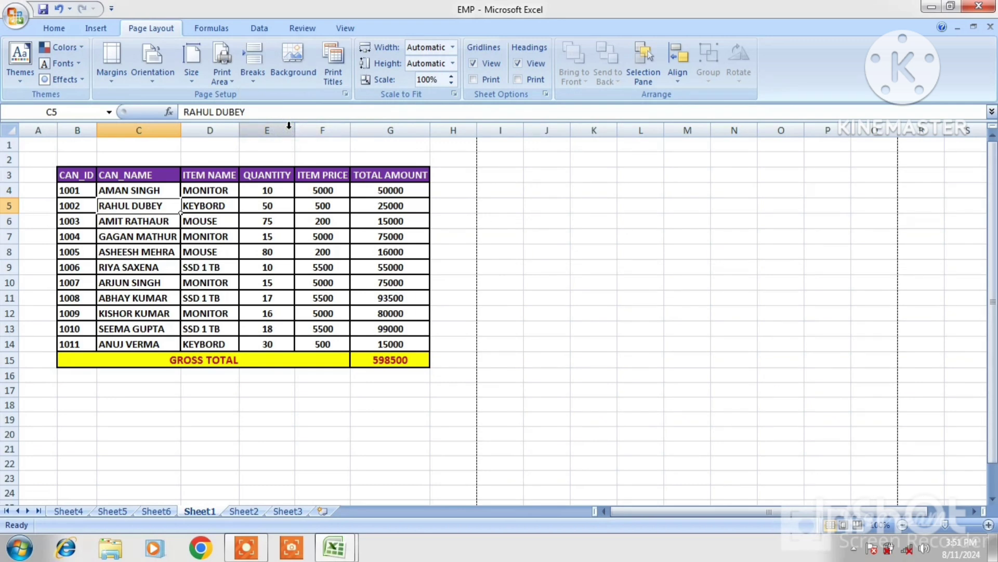
key("ctrl+F2")
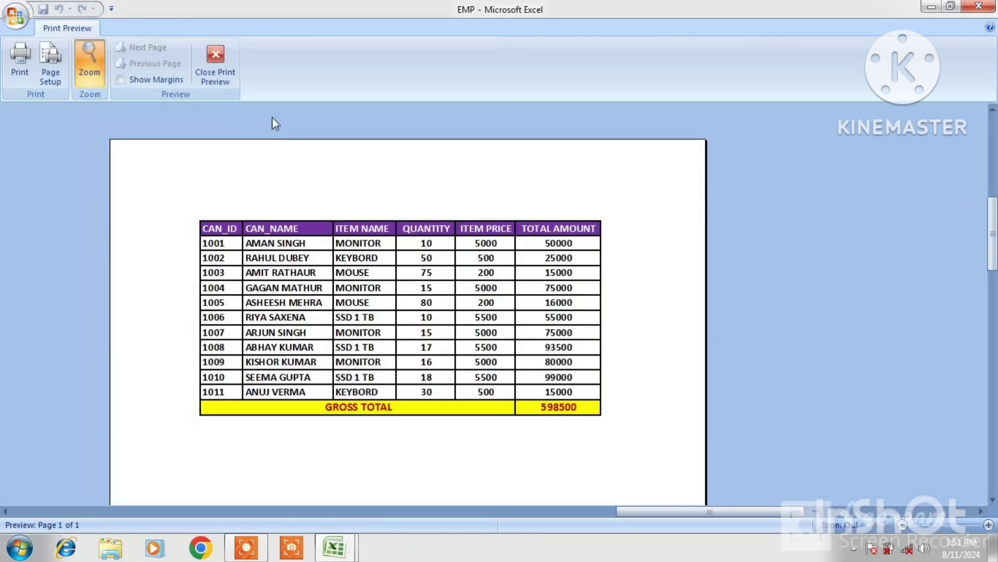
left_click(225, 72)
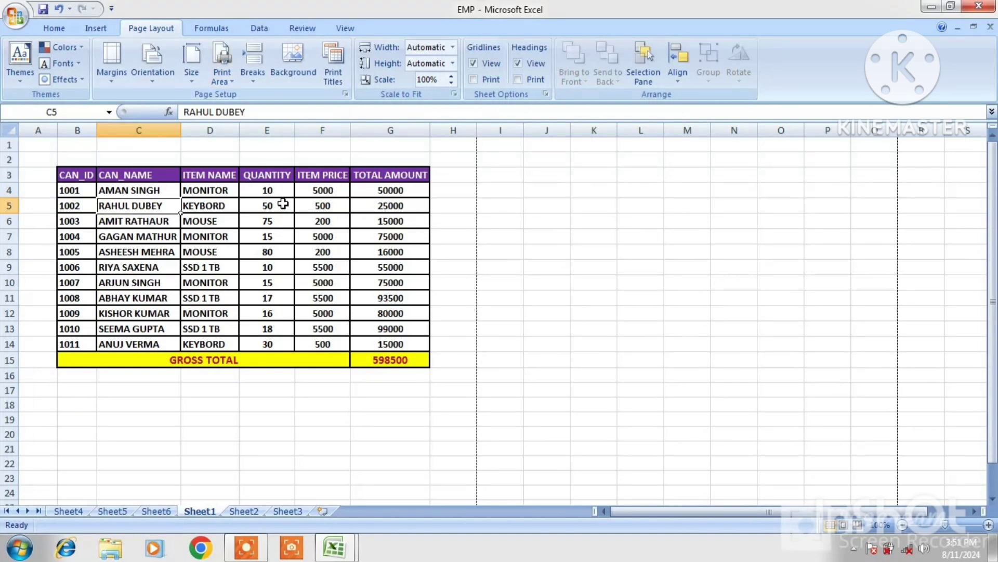
- Set the Penguins picture from the Sample Pictures folder as the sheet background and delete that background again
key("ctrl+End")
left_click(296, 238)
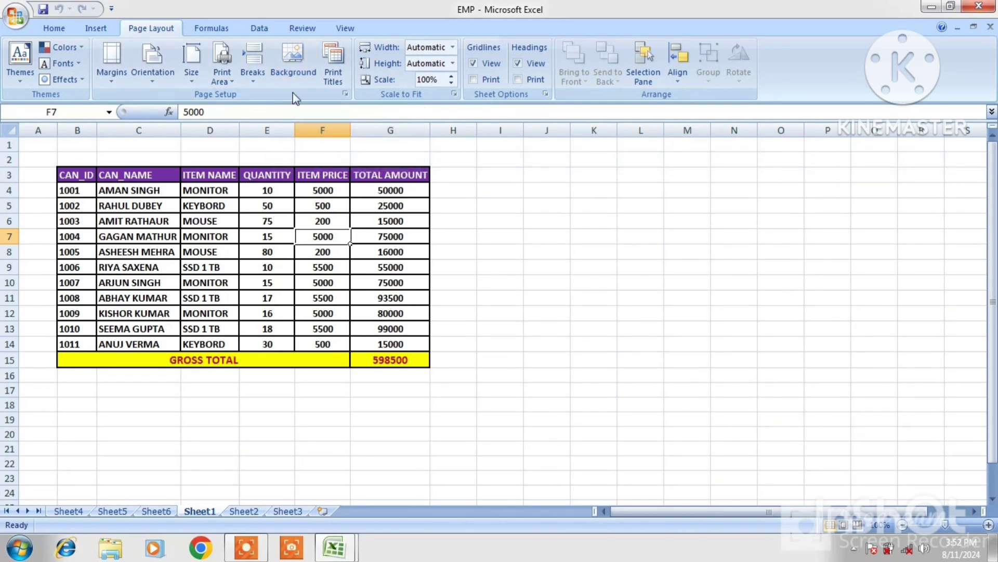
left_click(288, 72)
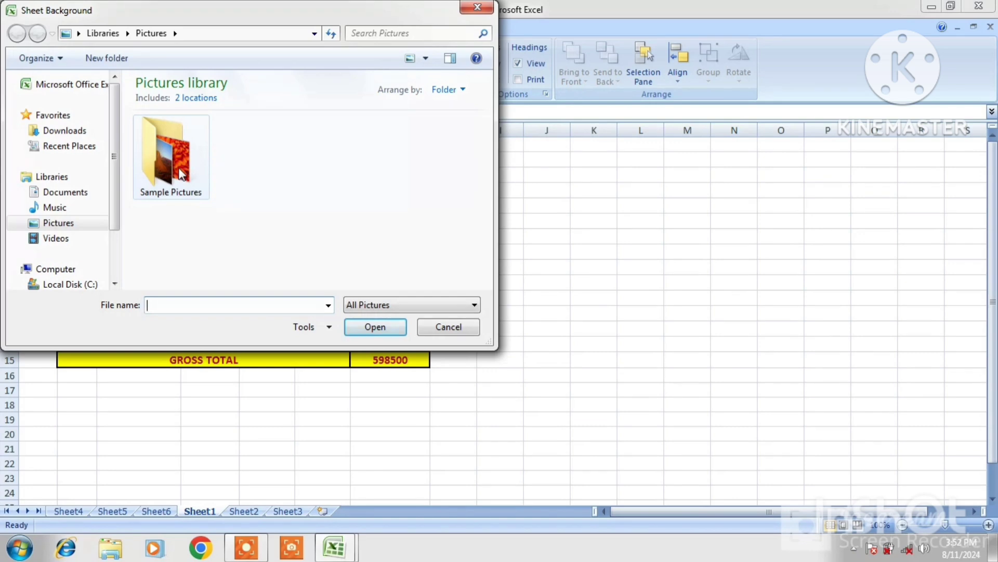
left_click(180, 174)
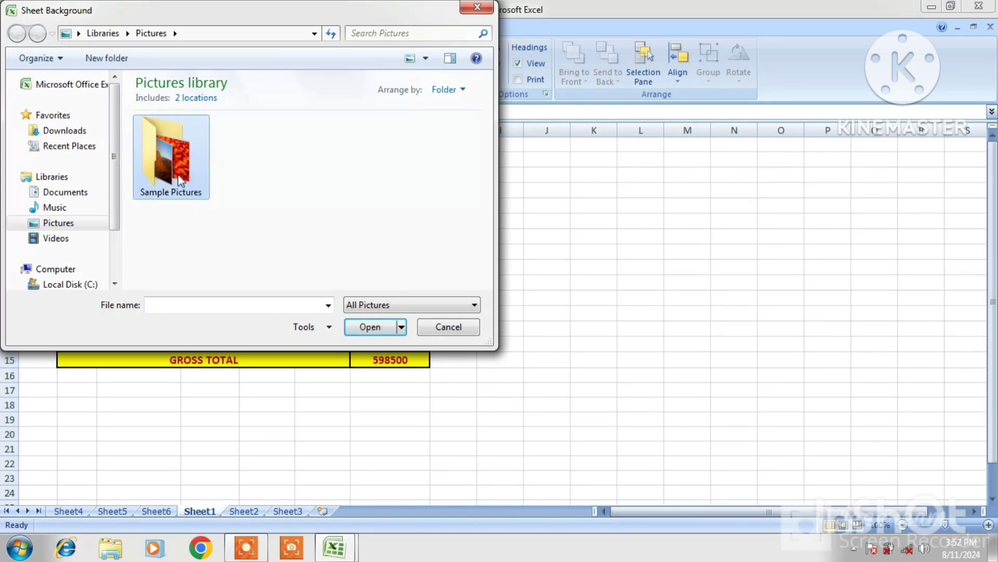
double_click(180, 180)
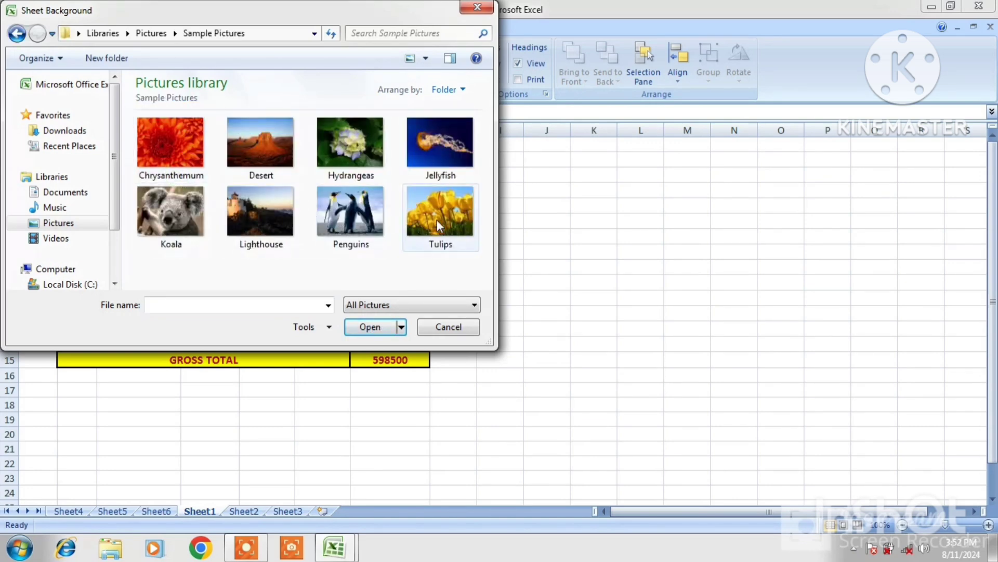
left_click(345, 209)
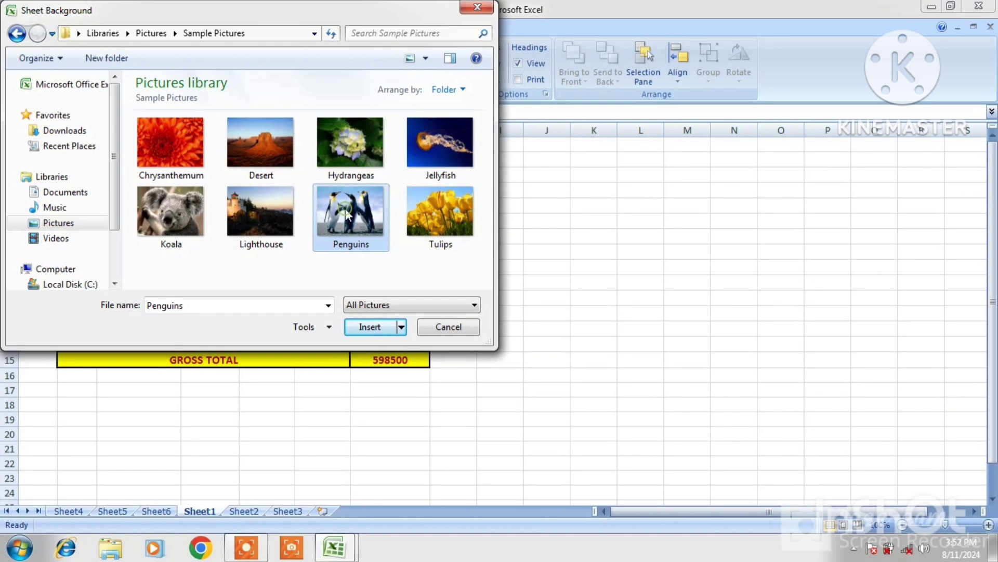
left_click(367, 328)
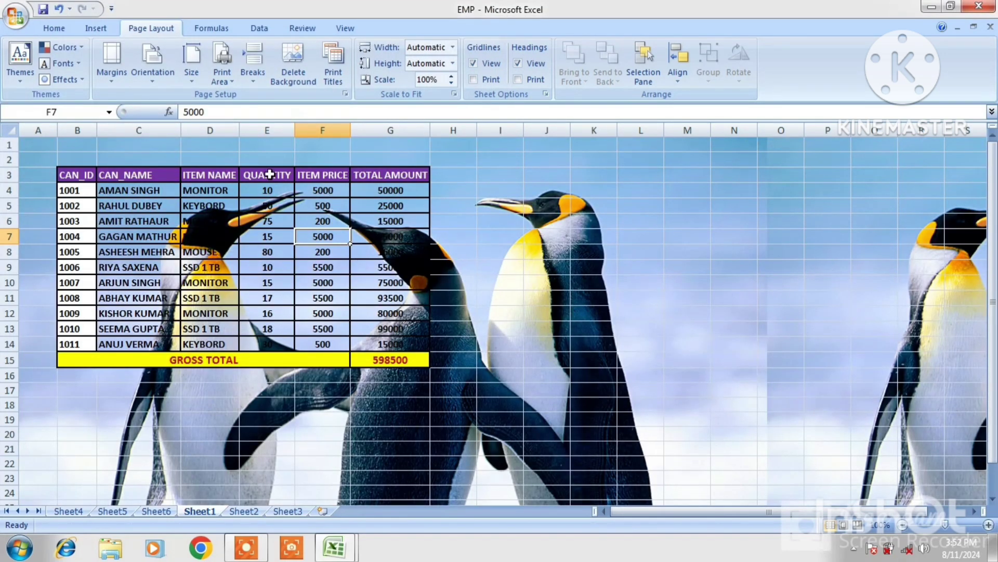
left_click(304, 77)
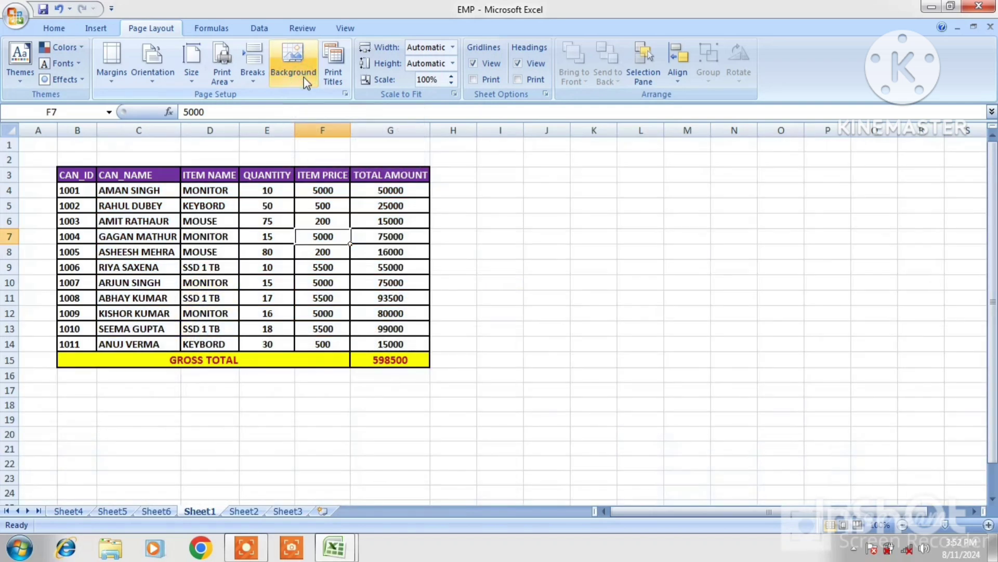
- Set the forest picture wp2748186 from the IMAGE folder on drive D as the sheet background and delete that background again
left_click(303, 77)
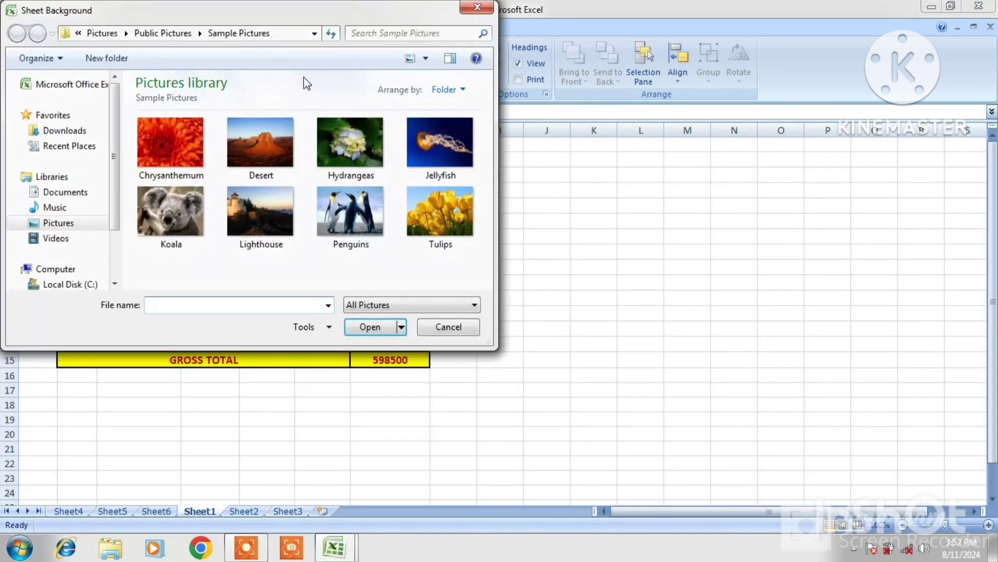
left_click(115, 283)
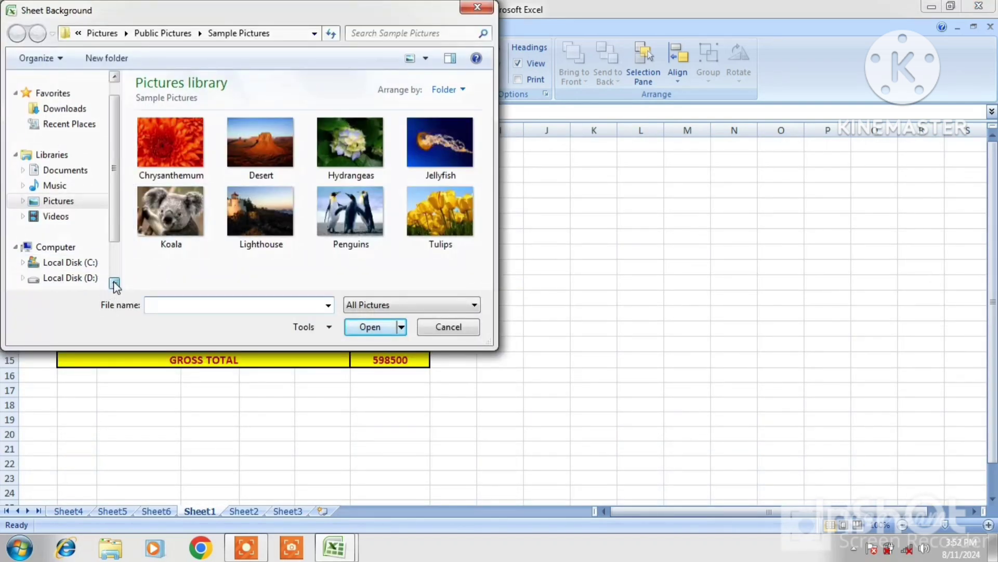
left_click(81, 278)
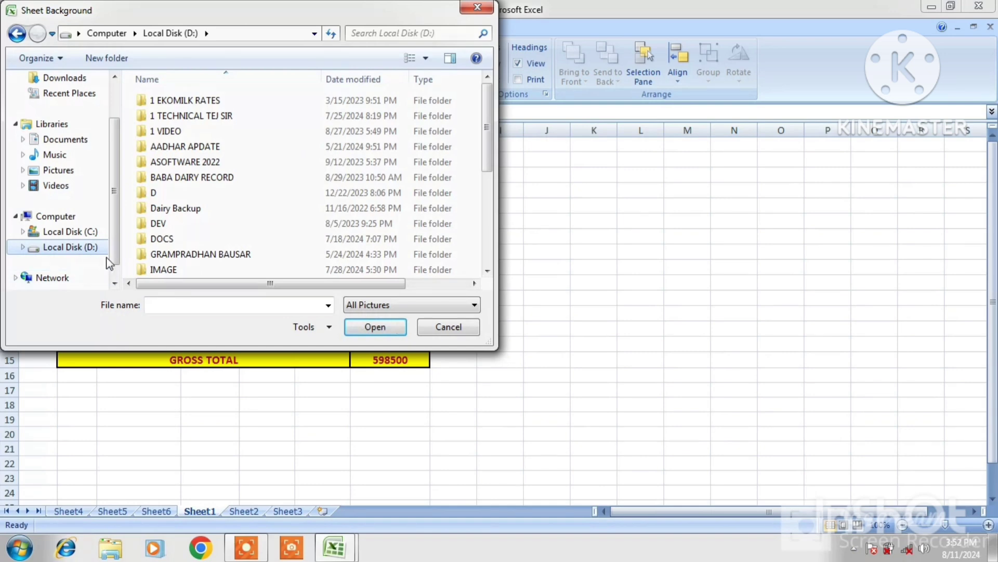
left_click(173, 271)
double_click(173, 271)
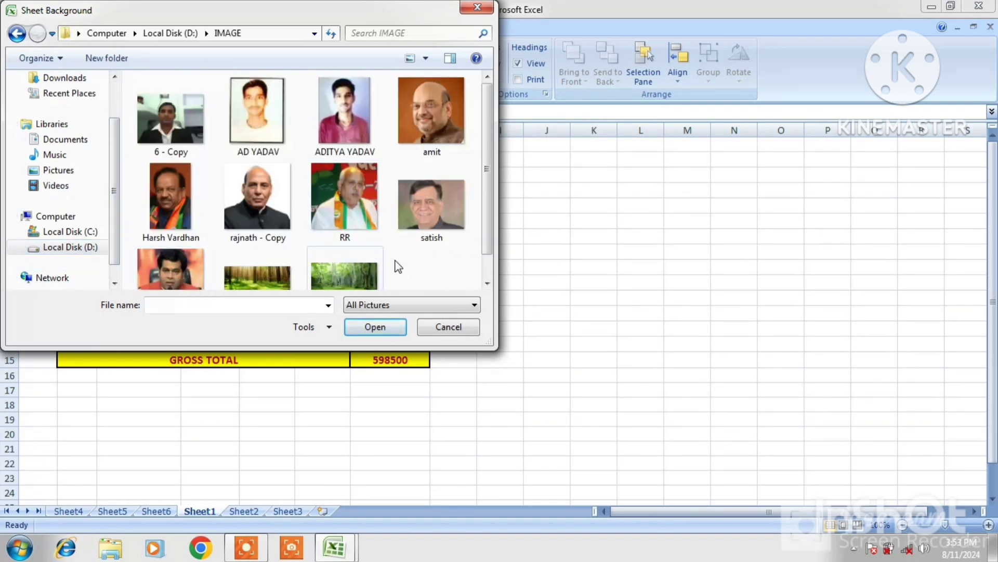
left_click(487, 283)
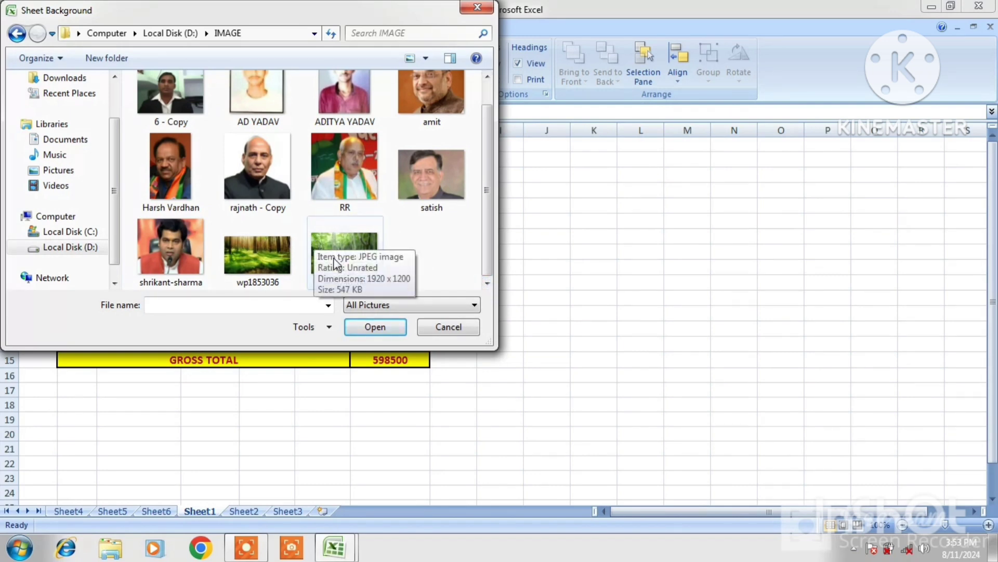
left_click(338, 241)
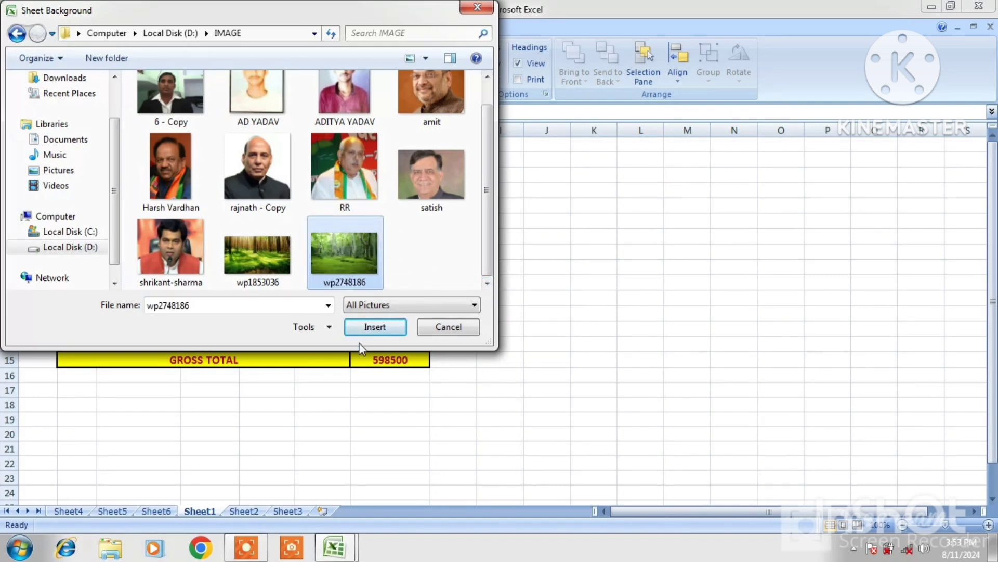
left_click(375, 327)
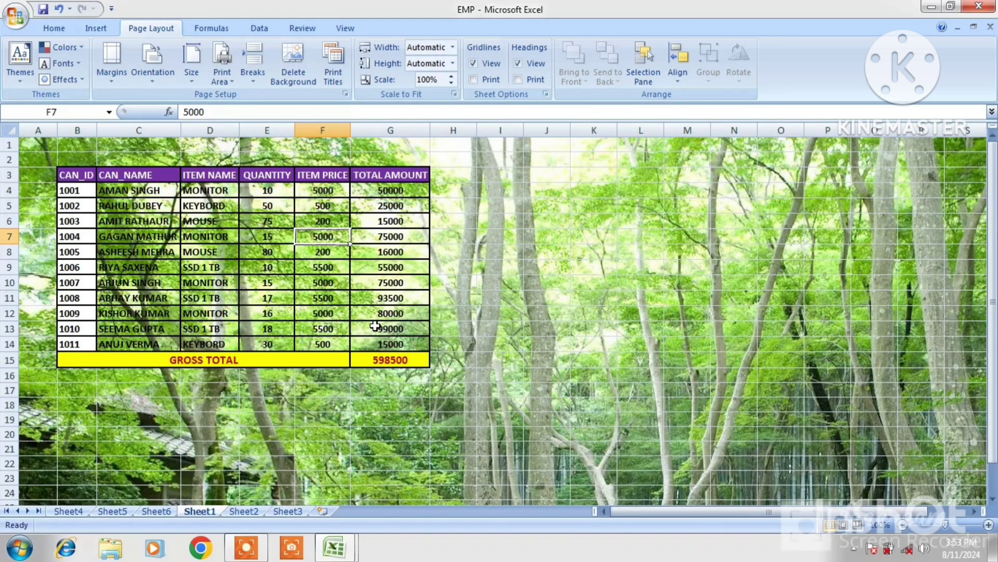
left_click(289, 56)
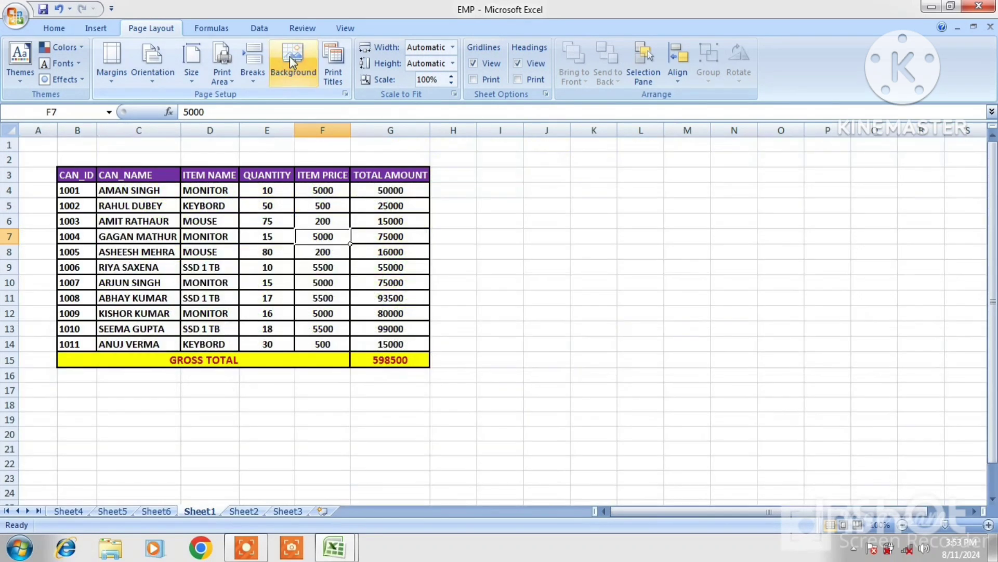
- Set the portrait photo of the man in the maroon shirt as the sheet background and remove it again
left_click(289, 57)
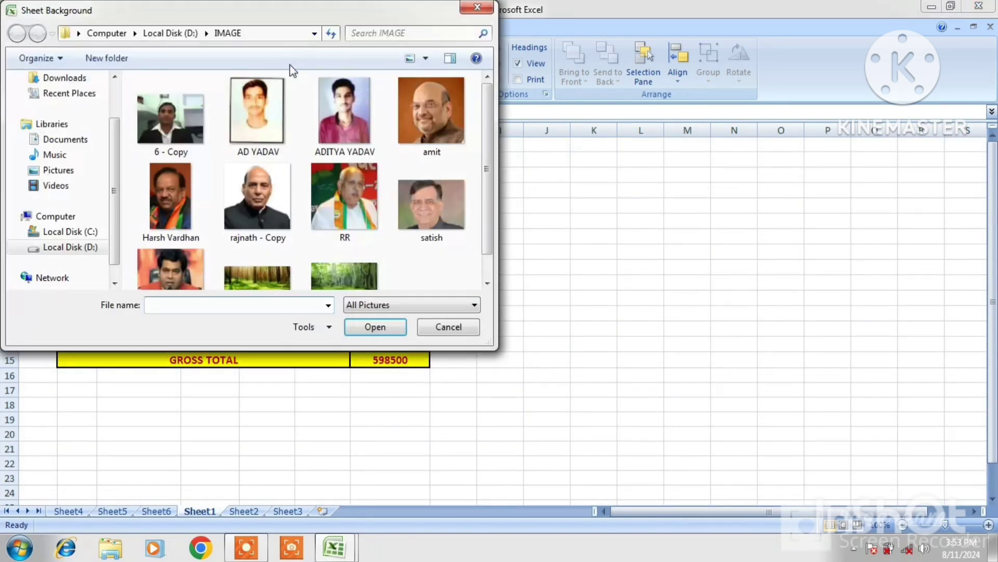
left_click(341, 110)
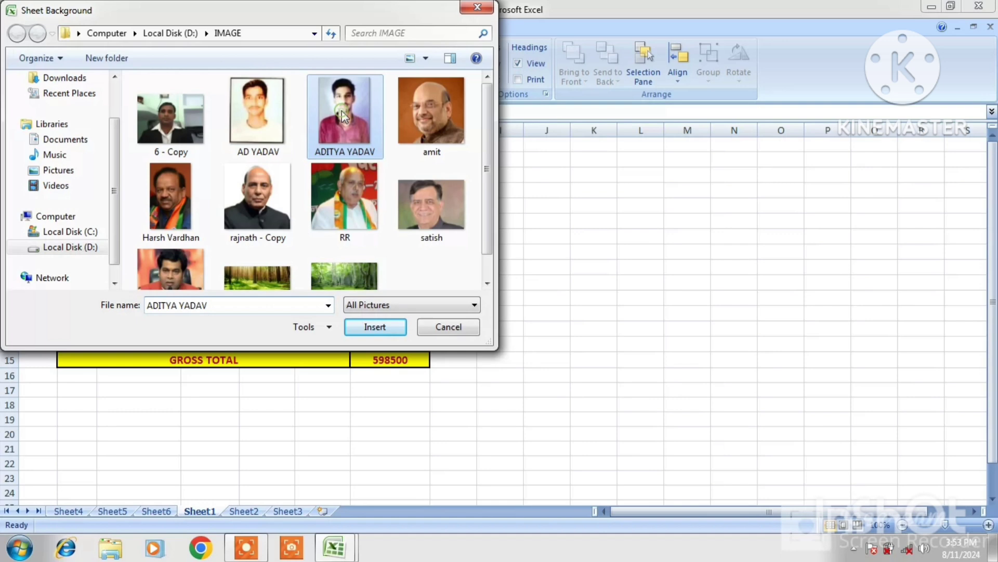
left_click(383, 332)
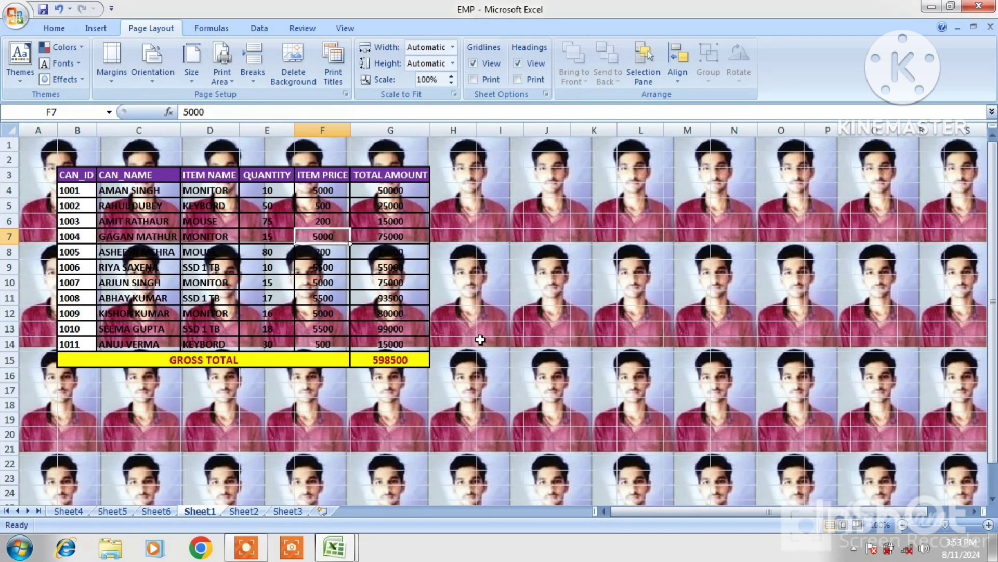
left_click(304, 74)
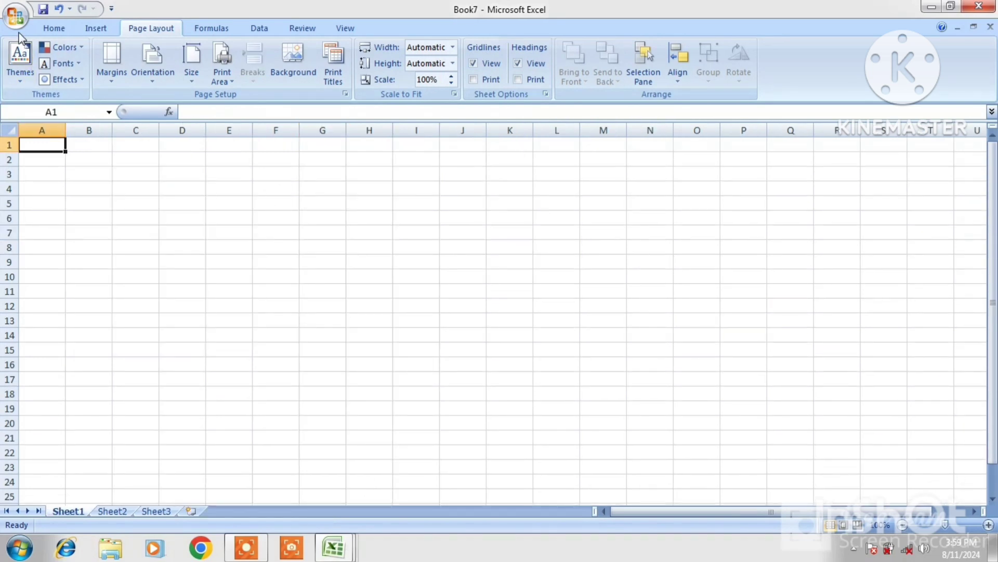
- Open the recent STUSENT LIST workbook and copy its range A1:G21 into a new workbook starting at cell A1
left_click(14, 16)
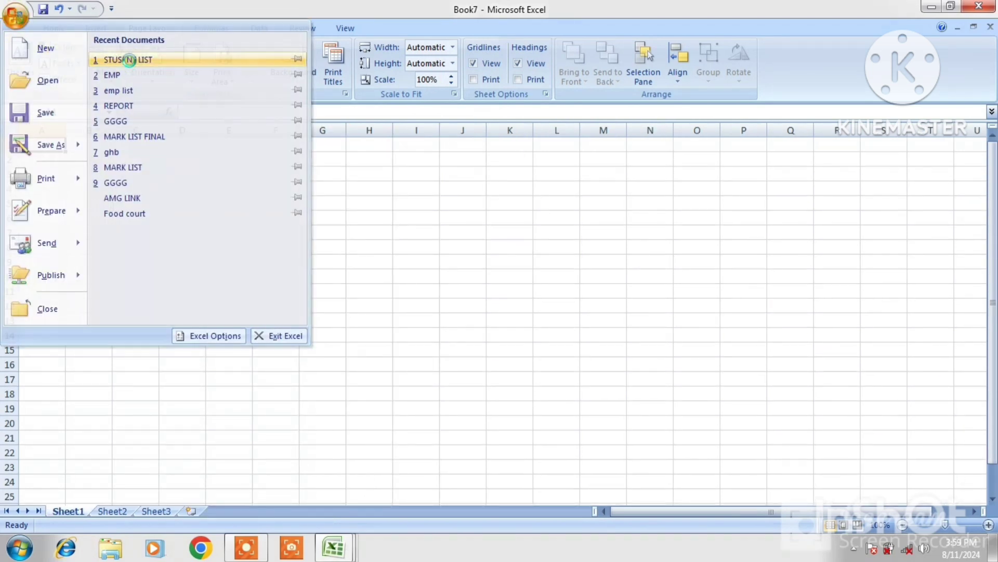
left_click(130, 60)
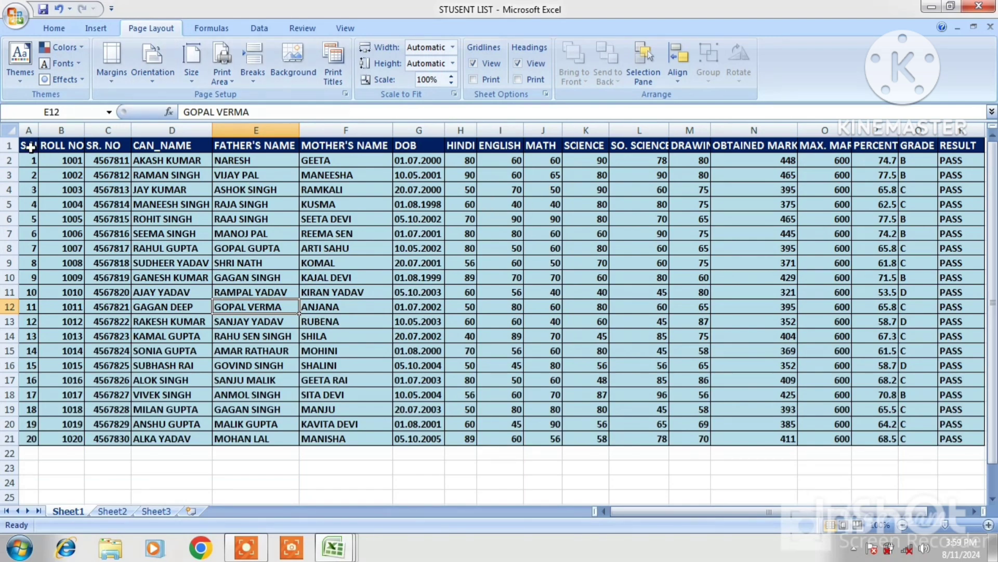
left_click_drag(30, 148, 404, 441)
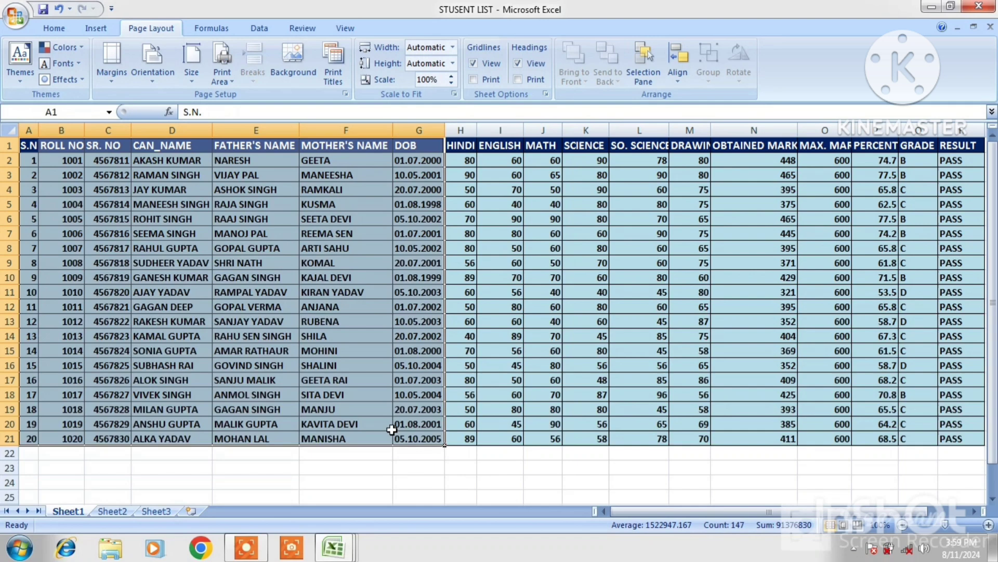
right_click(357, 380)
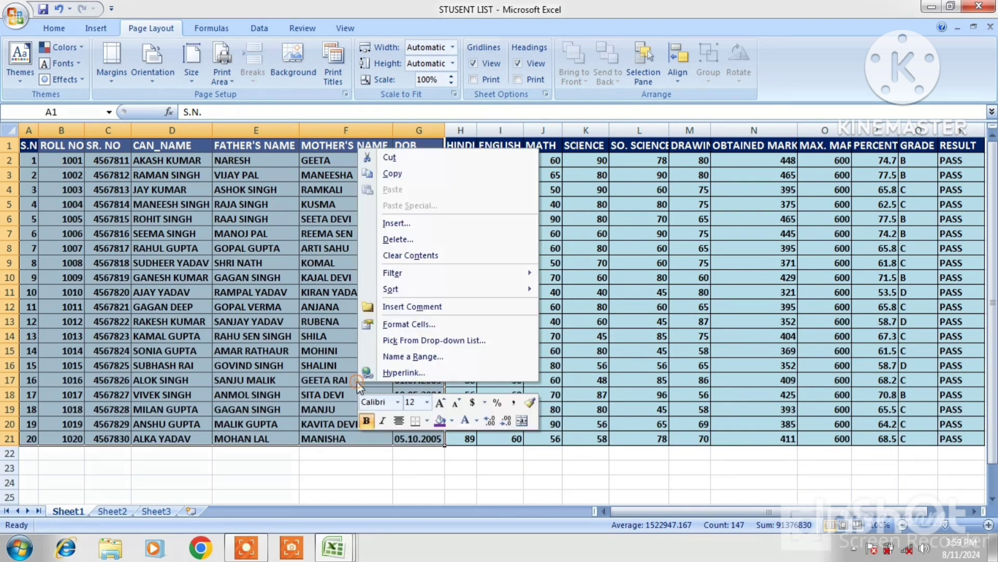
left_click(393, 177)
key("ctrl+n")
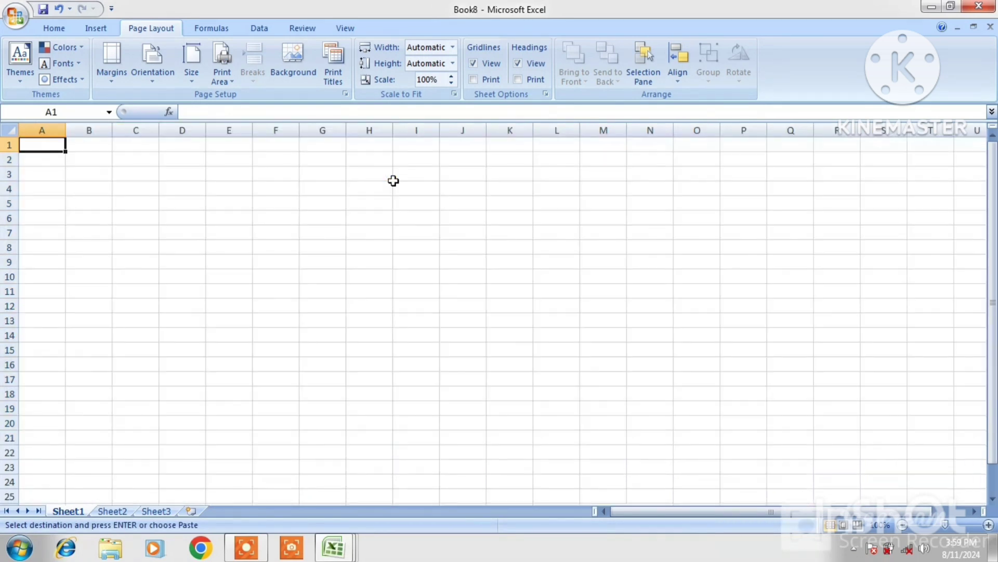
key("ctrl+v")
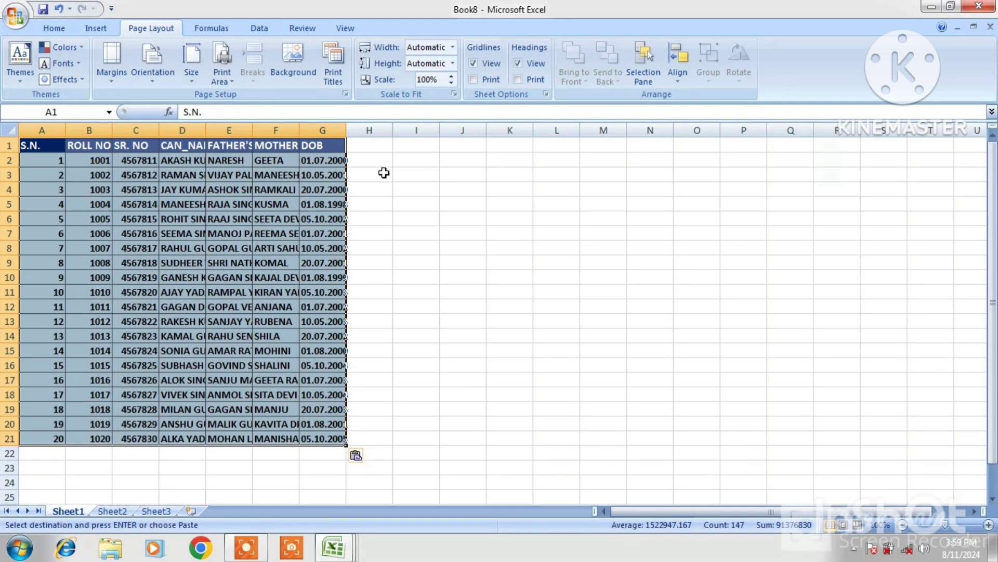
- Autofit the widths of columns G, F, E, D, B and A to their contents in the pasted student table
double_click(345, 130)
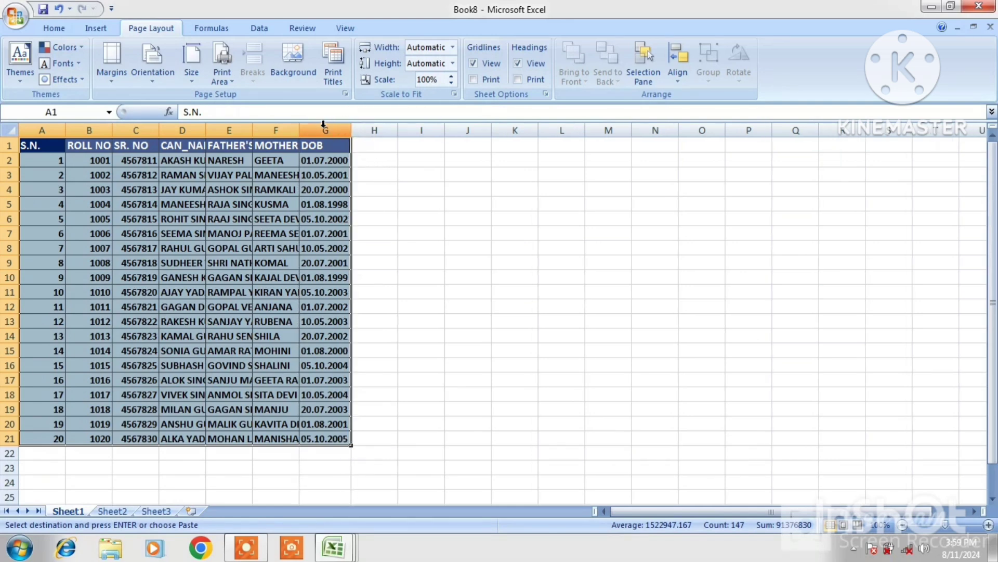
double_click(299, 130)
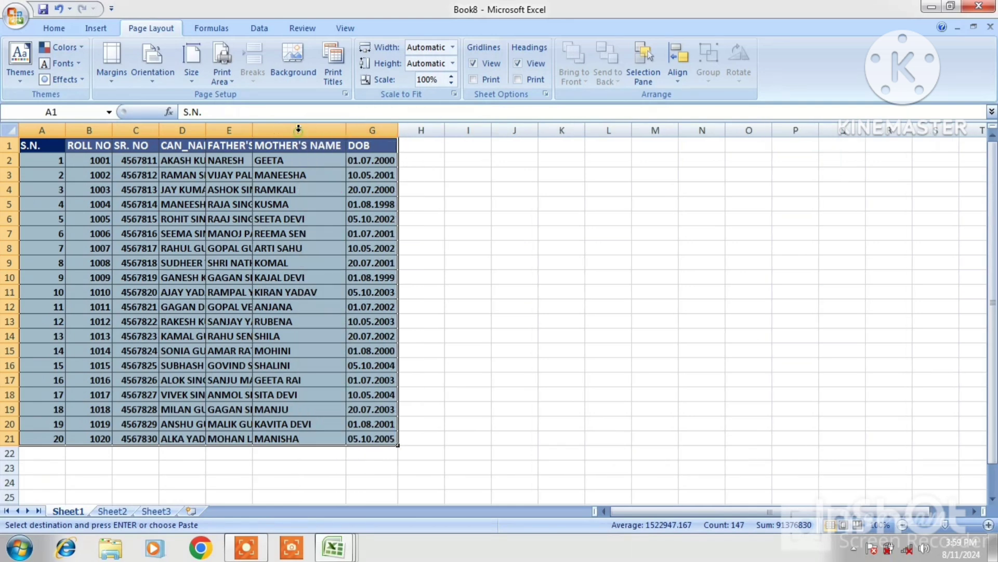
double_click(253, 134)
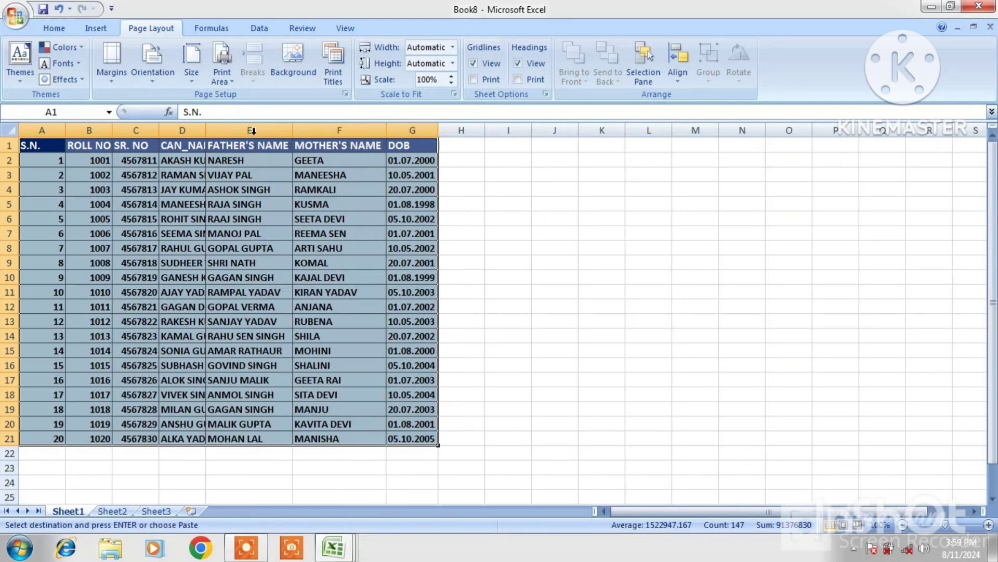
double_click(204, 136)
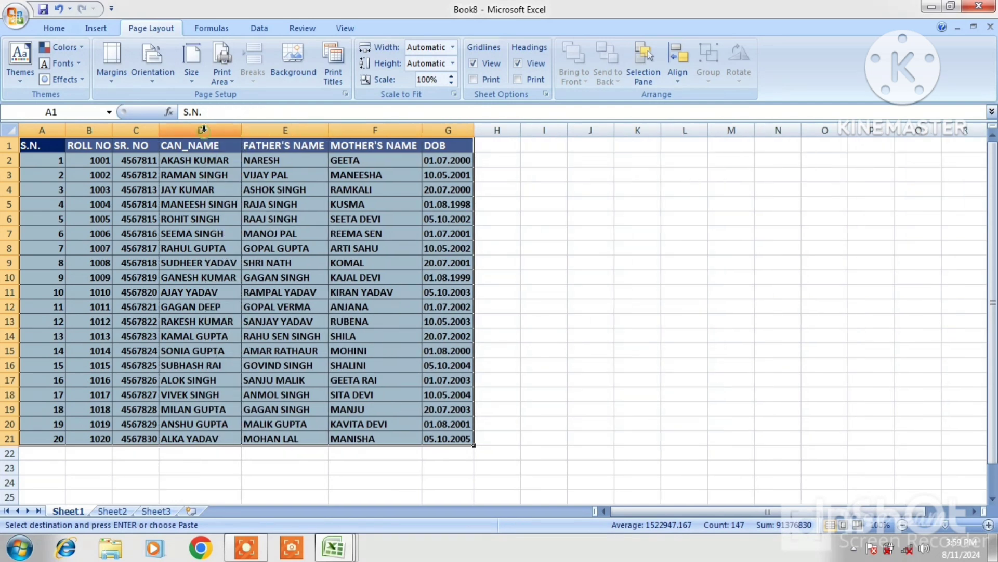
double_click(113, 133)
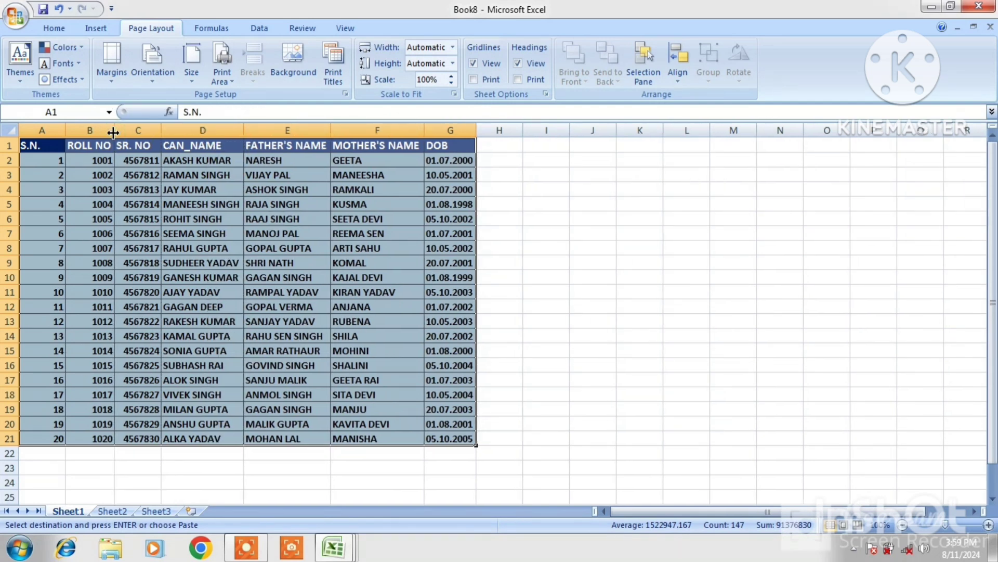
double_click(66, 130)
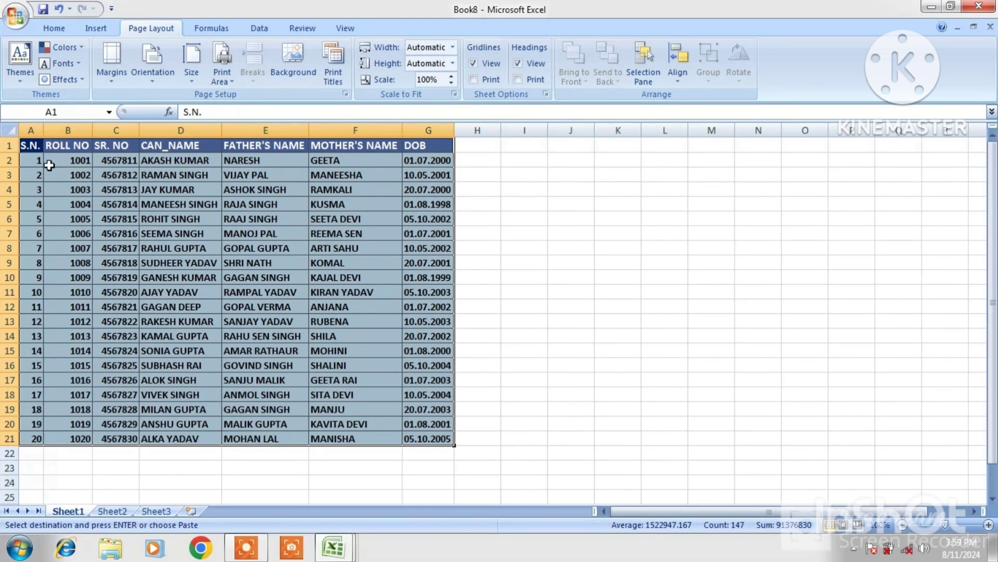
- Copy the student records in A2:G21 without the header row and paste them directly below the table at cell A22
left_click(33, 160)
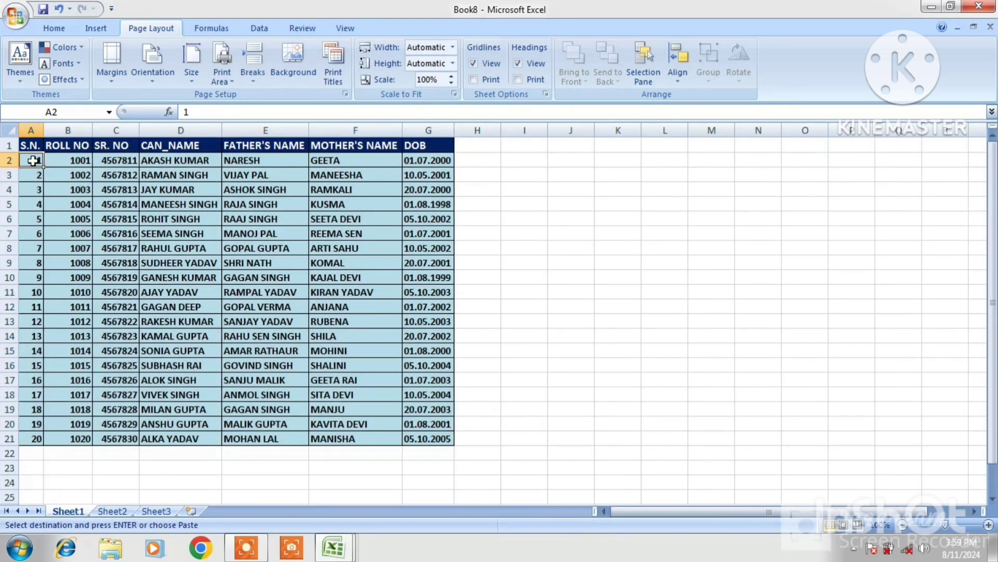
left_click_drag(33, 161, 412, 437)
right_click(417, 436)
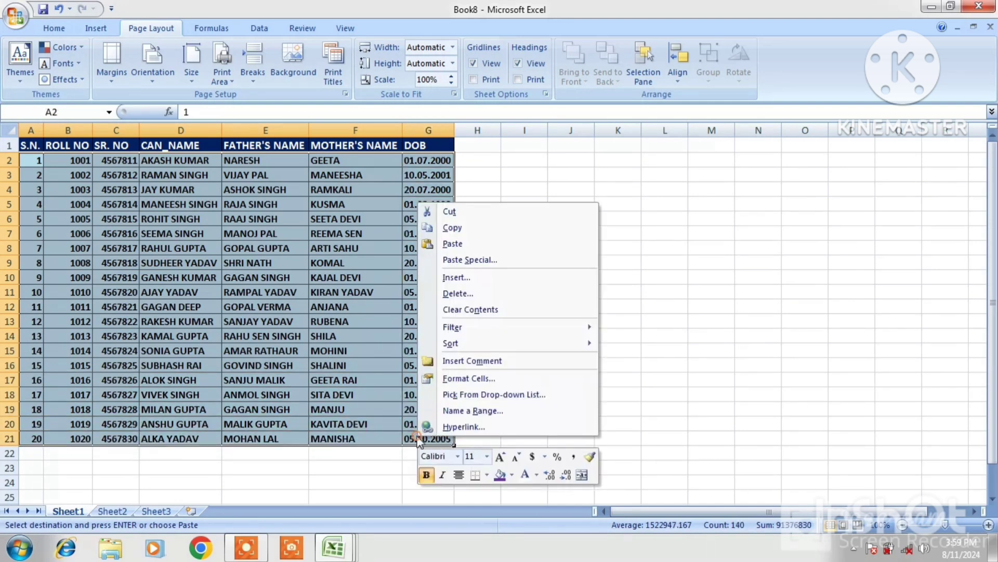
left_click(451, 229)
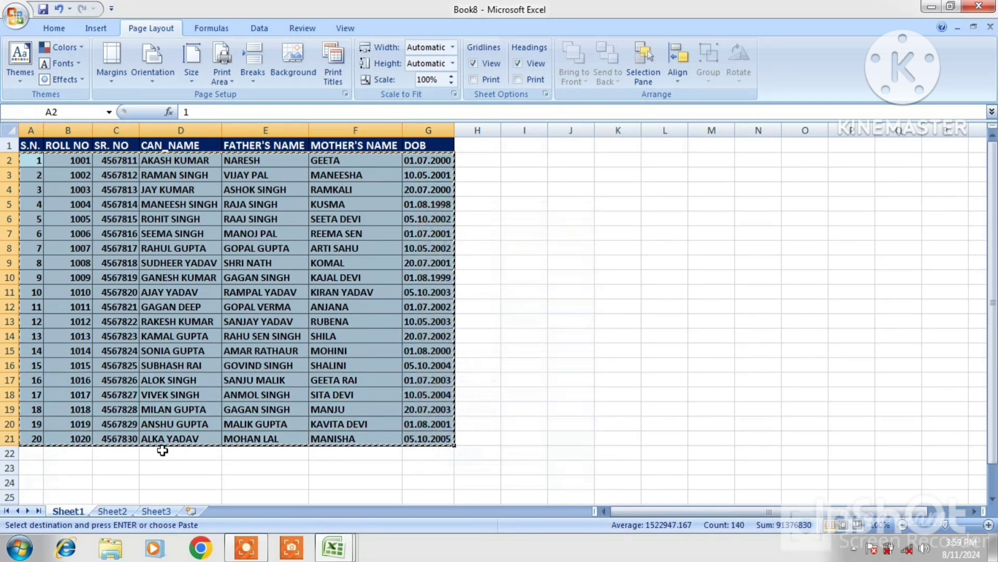
left_click(36, 453)
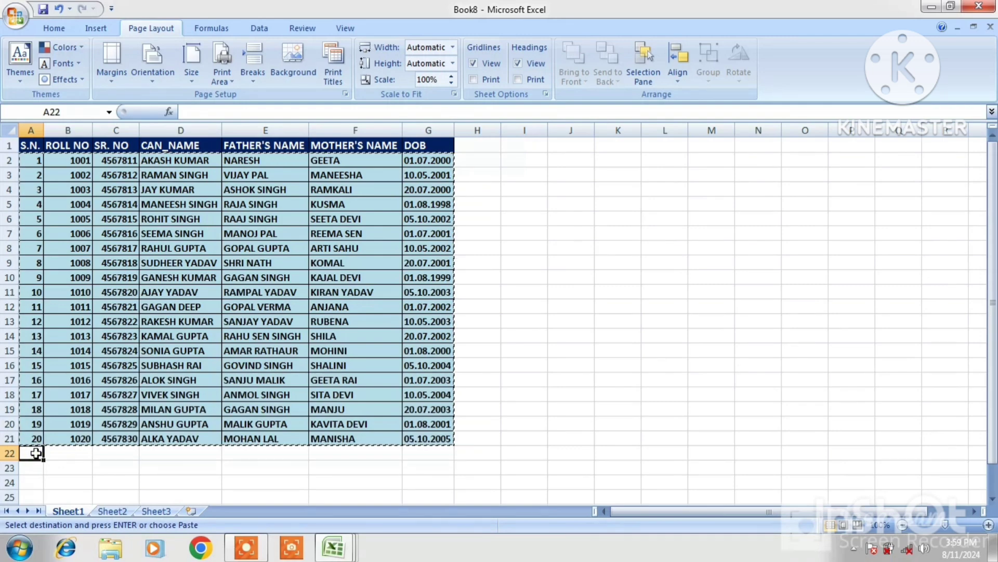
key("ctrl+v")
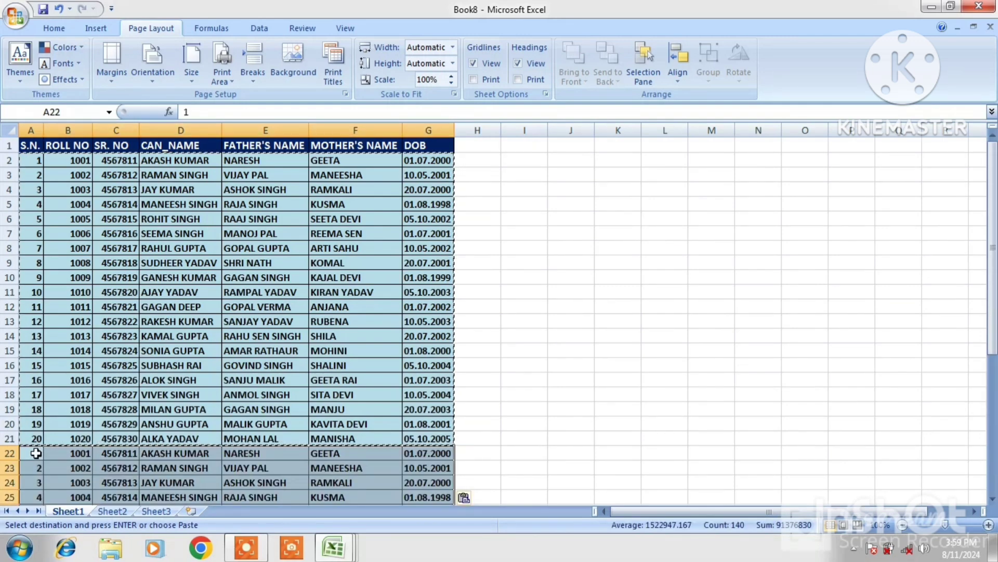
- Paste the copied student records again below the second block, starting at cell A42
key("Down")
key("Down")
key("Down")
key("Down")
key("Down")
key("Down")
key("Down")
key("Down")
key("Down")
key("Down")
key("Down")
key("Down")
key("Down")
key("Down")
key("Down")
key("Down")
key("Down")
key("Down")
key("Down")
key("Down")
key("Down")
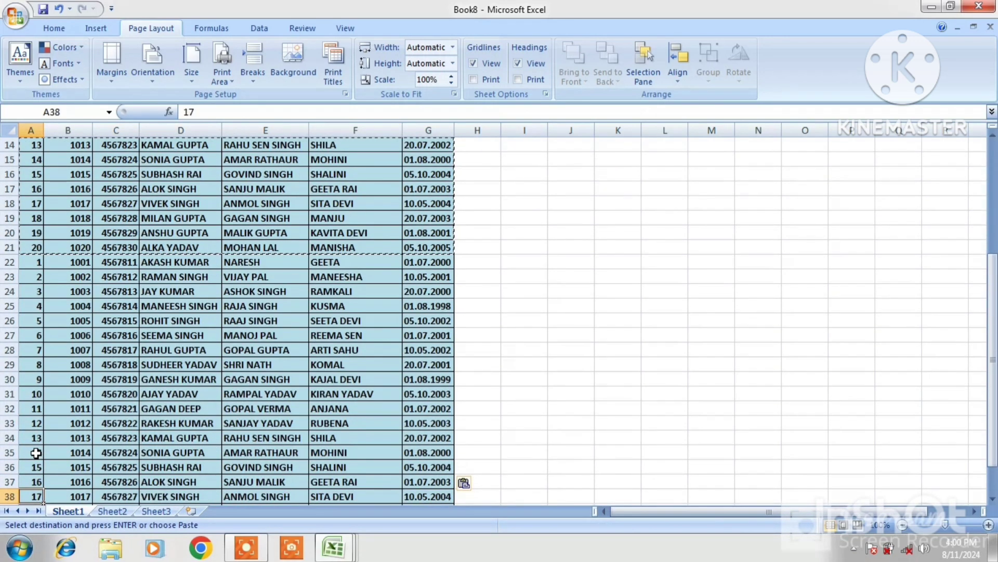
left_click(36, 453)
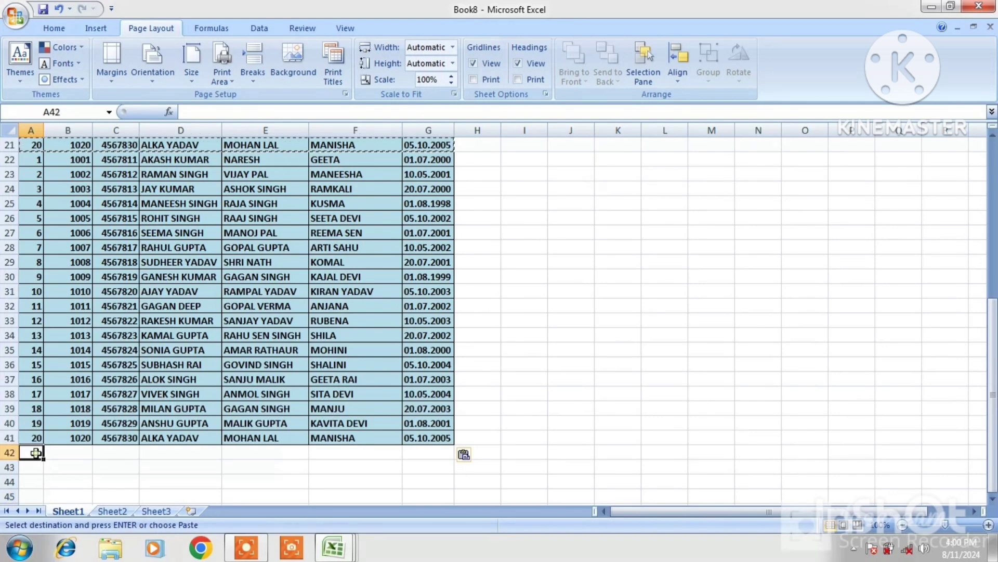
key("ctrl+v")
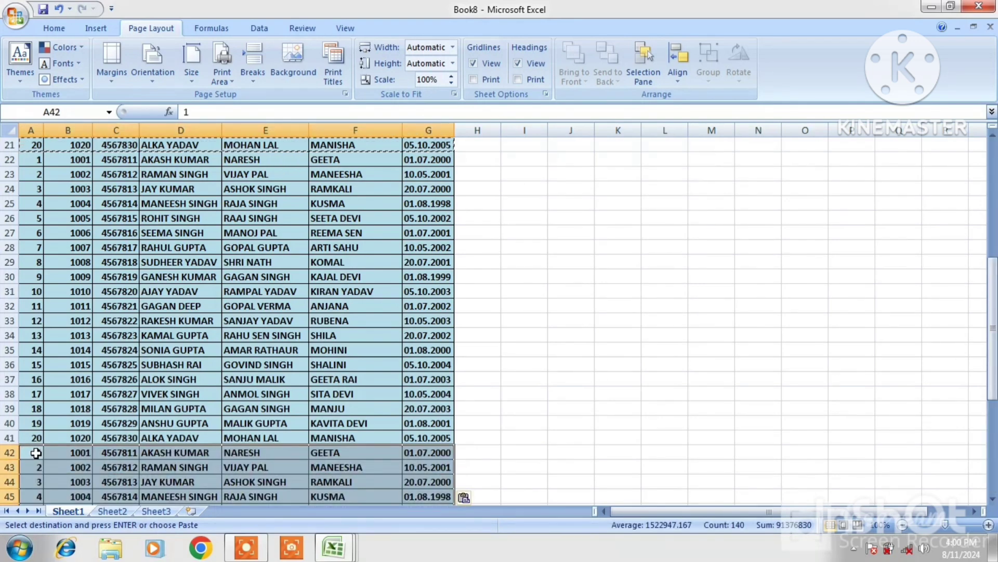
- Paste the copied student records once more below row 61, starting at cell A62
key("Down")
key("Down")
key("Down")
key("Down")
key("Down")
key("Down")
key("Down")
key("Down")
key("Down")
key("Down")
key("Down")
key("Down")
key("Down")
key("Down")
key("Down")
key("Down")
key("Down")
key("Down")
key("Down")
key("Down")
key("Down")
key("Down")
key("Down")
key("Down")
key("Down")
key("Down")
key("Down")
key("Down")
key("Down")
key("Down")
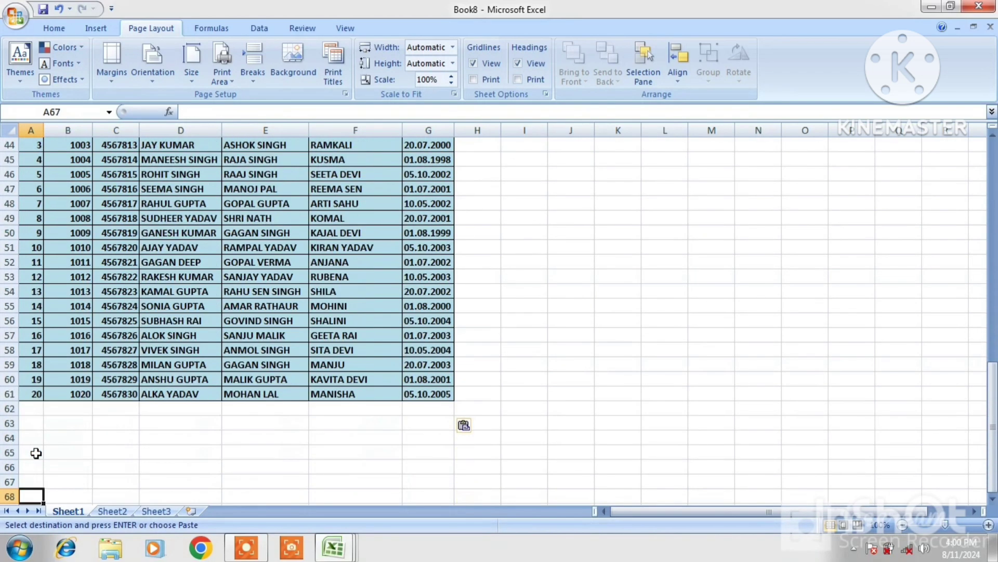
key("Up")
key("Up")
key("Up")
key("Up")
key("Up")
key("Up")
key("Up")
key("Up")
key("Up")
key("Up")
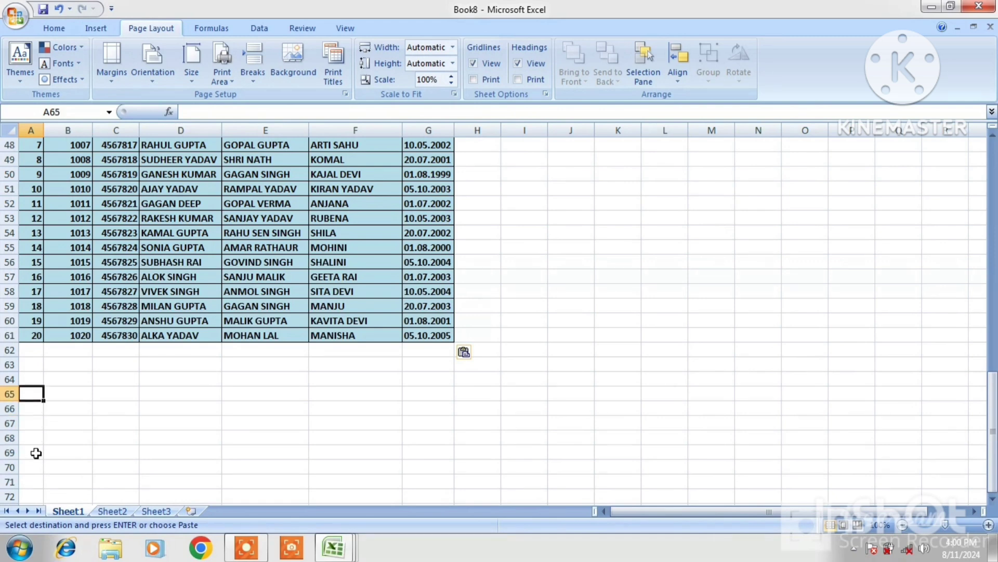
key("ctrl+v")
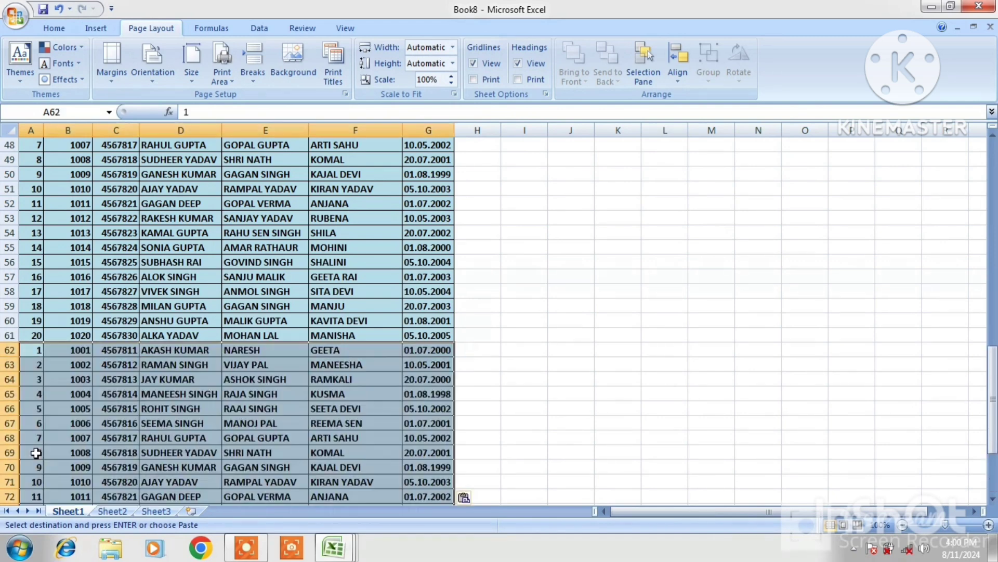
- Return to the student table's header row, show the sheet in Page Layout view and clear the pending copy selection
left_click(171, 302)
key("Up")
key("Up")
key("Up")
key("Up")
key("Up")
key("Up")
key("Up")
key("Up")
key("Up")
key("Up")
key("Up")
key("Up")
key("Up")
key("Up")
key("Up")
key("Up")
key("Up")
key("Up")
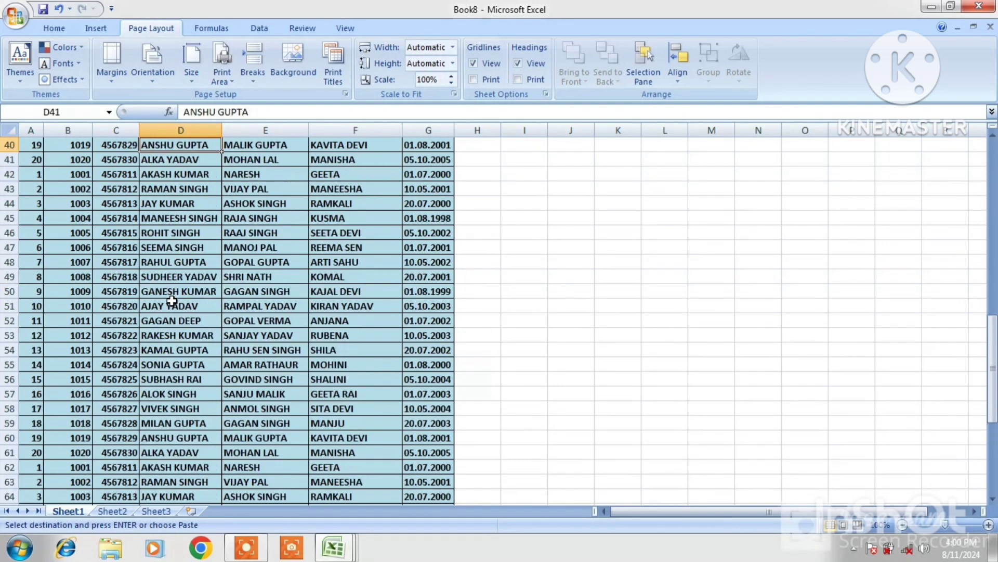
key("Up")
key("Up")
key("Up")
key("Up")
key("Up")
key("Up")
key("Up")
key("Up")
key("Up")
key("Up")
key("Up")
key("Up")
key("Up")
key("Up")
key("Up")
key("Up")
key("Up")
key("Up")
key("Up")
key("Up")
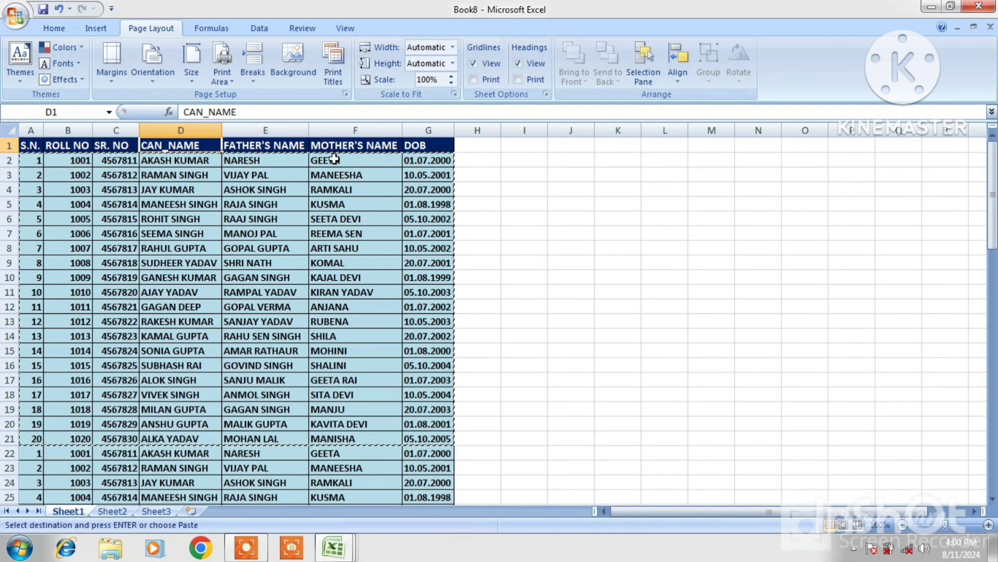
left_click(843, 525)
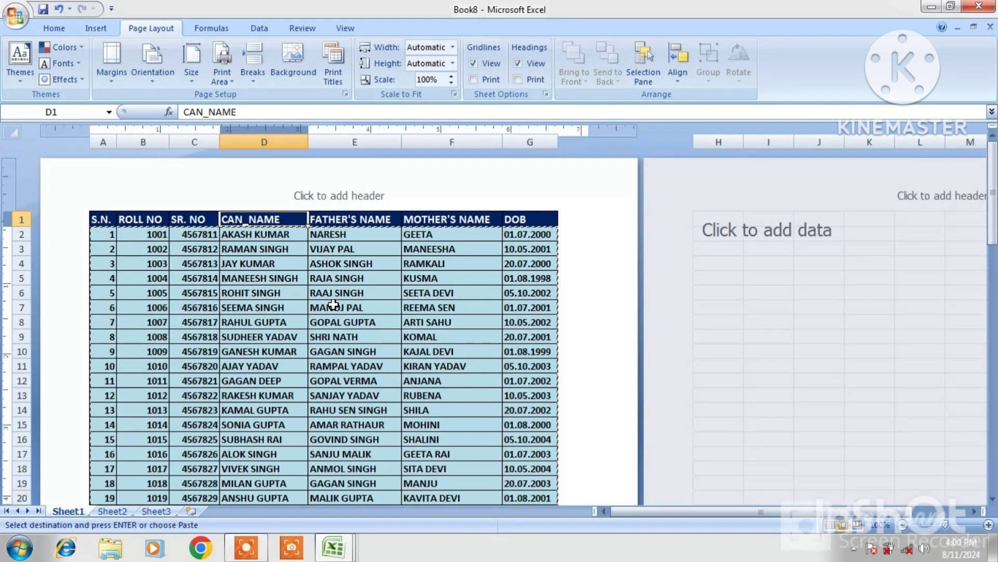
key("Escape")
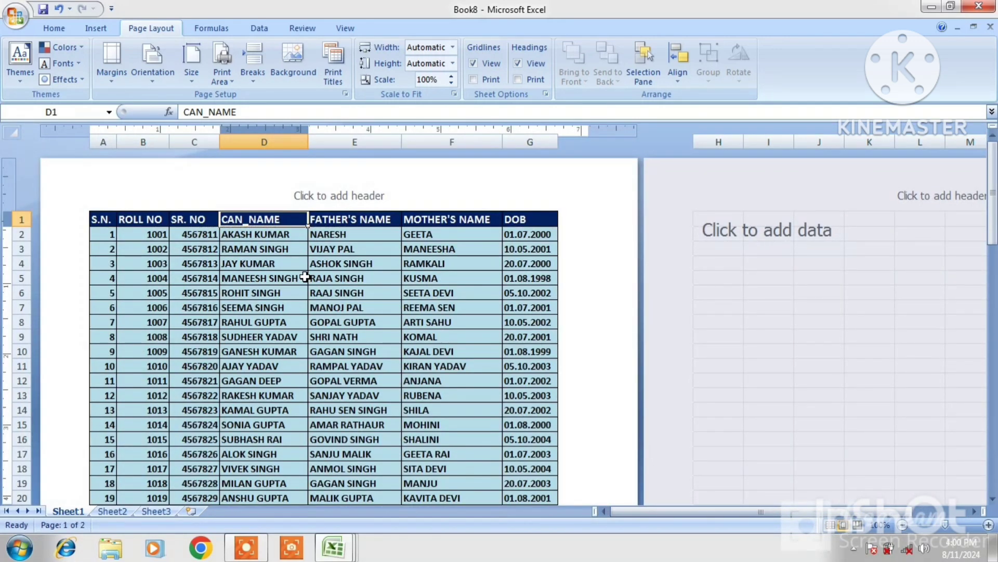
- Go down through the student records to examine where the first page ends and how the second page begins
left_click(347, 251)
key("Down")
key("Down")
key("Down")
key("Down")
key("Down")
key("Down")
key("Down")
key("Down")
key("Down")
key("Down")
key("Down")
key("Down")
key("Down")
key("Down")
key("Down")
key("Down")
key("Down")
key("Down")
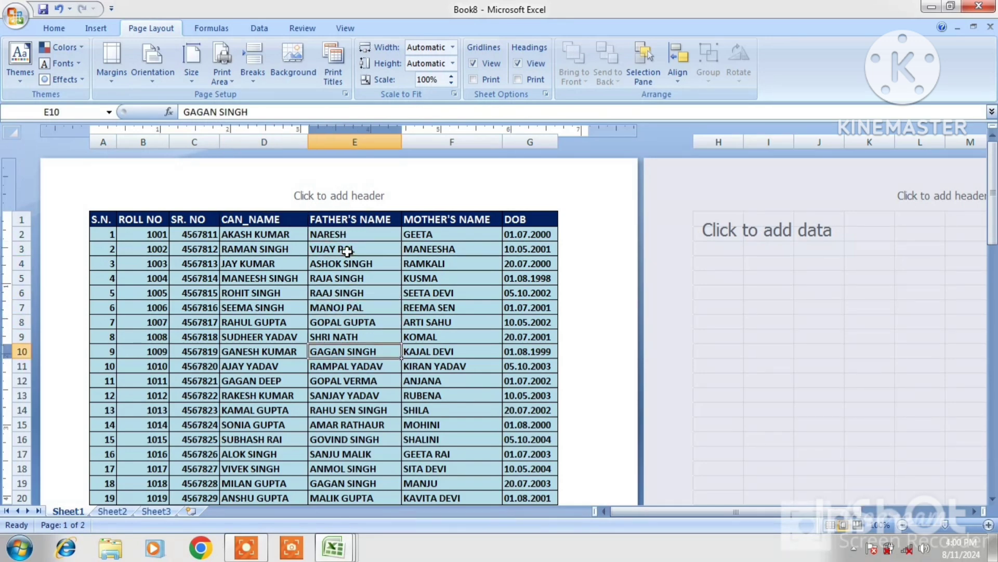
key("Down")
key("Down")
key("Down")
key("Down")
key("Down")
key("Down")
key("Down")
key("Down")
key("Down")
key("Down")
key("Down")
key("Down")
key("Down")
key("Down")
key("Down")
key("Down")
key("Down")
key("Down")
key("Down")
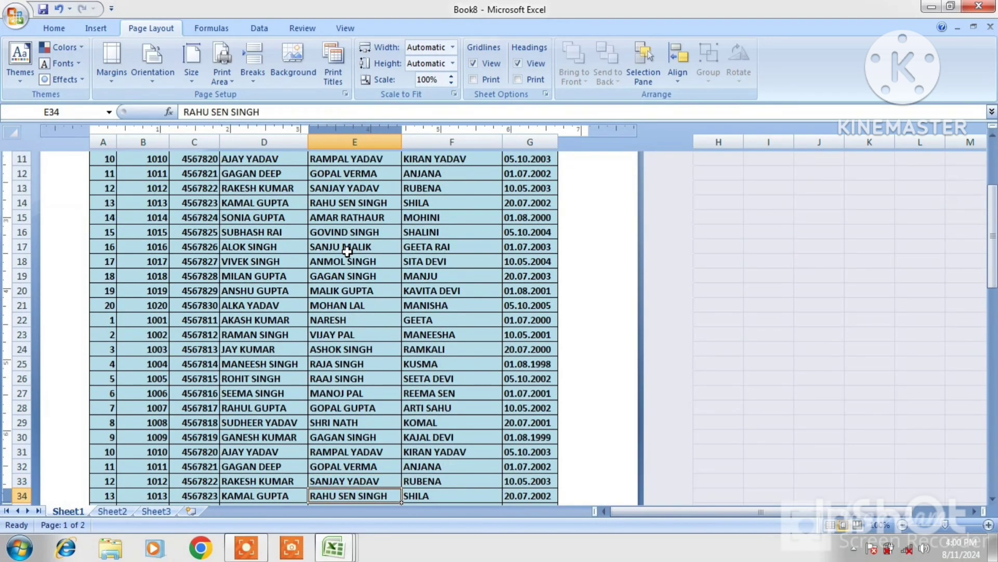
key("Down")
key("Down")
key("Down")
key("Down")
key("Down")
key("Down")
key("Down")
key("Down")
key("Down")
key("Down")
key("Down")
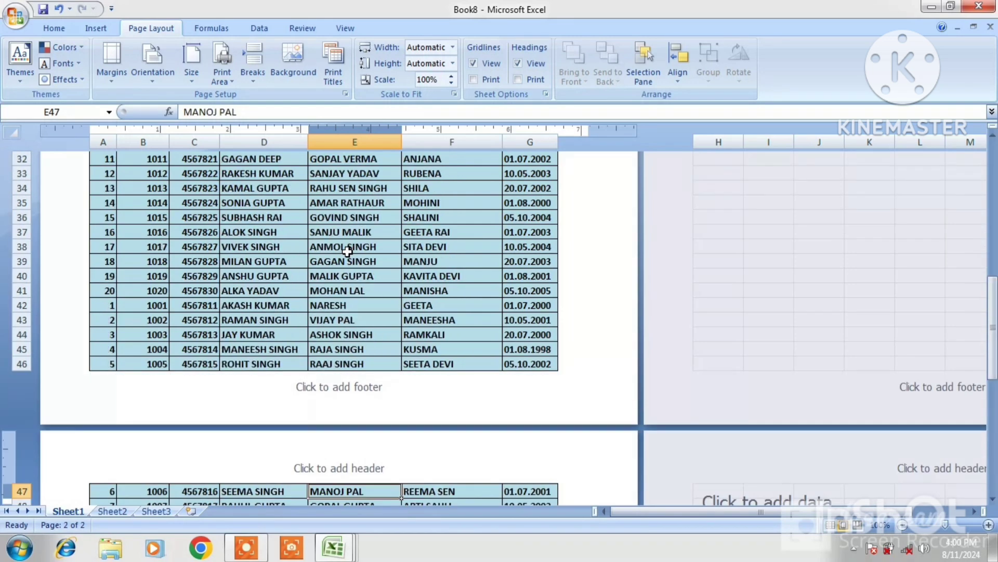
key("Down")
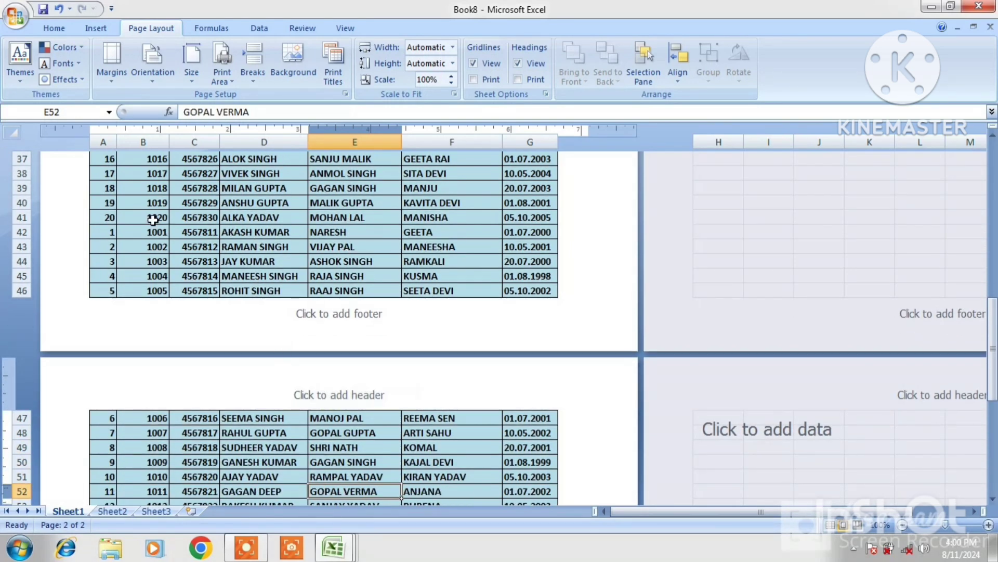
- Preview the printout, check the second page at a larger zoom for column headings, and close the preview
left_click(15, 28)
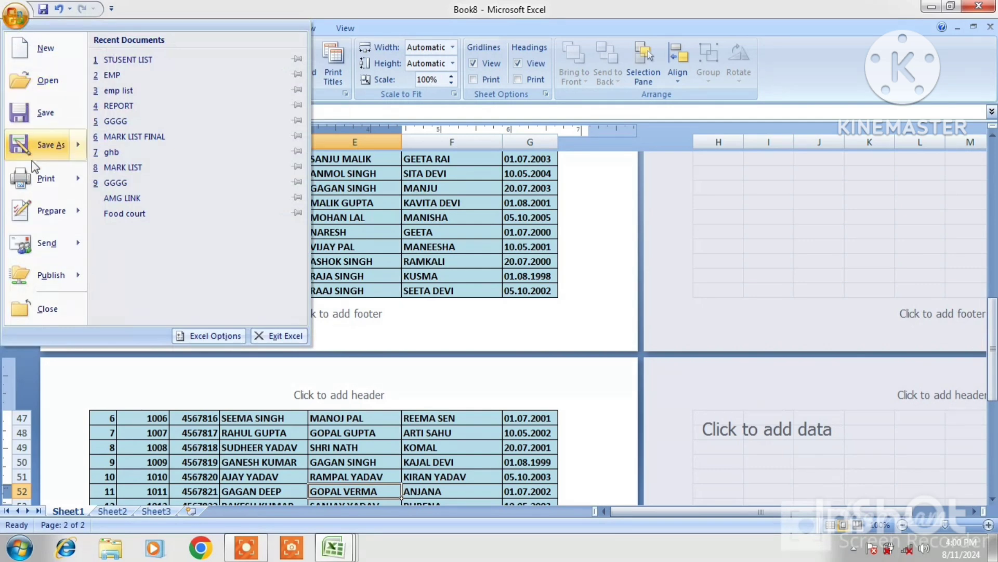
mouse_move(46, 179)
left_click(177, 142)
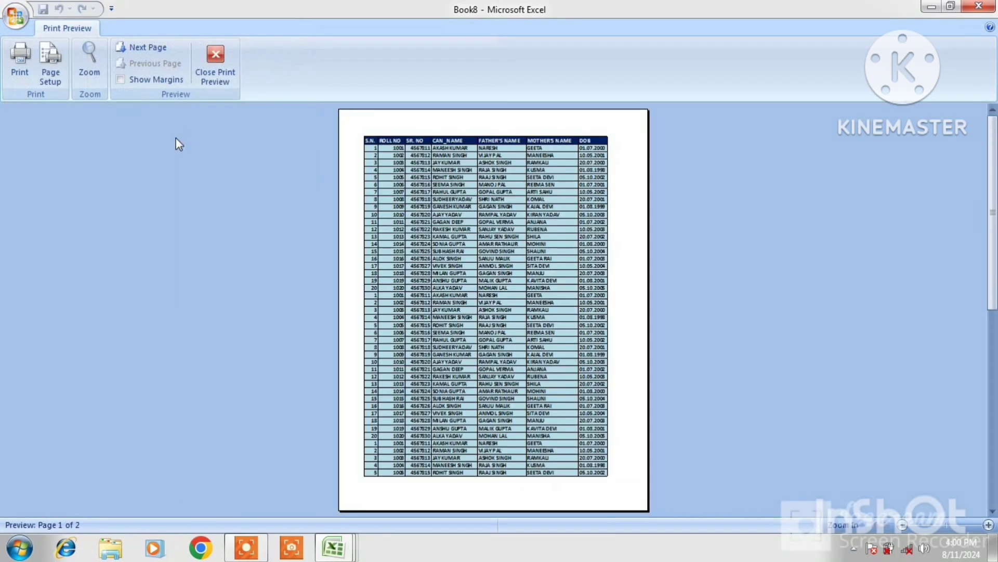
left_click(149, 49)
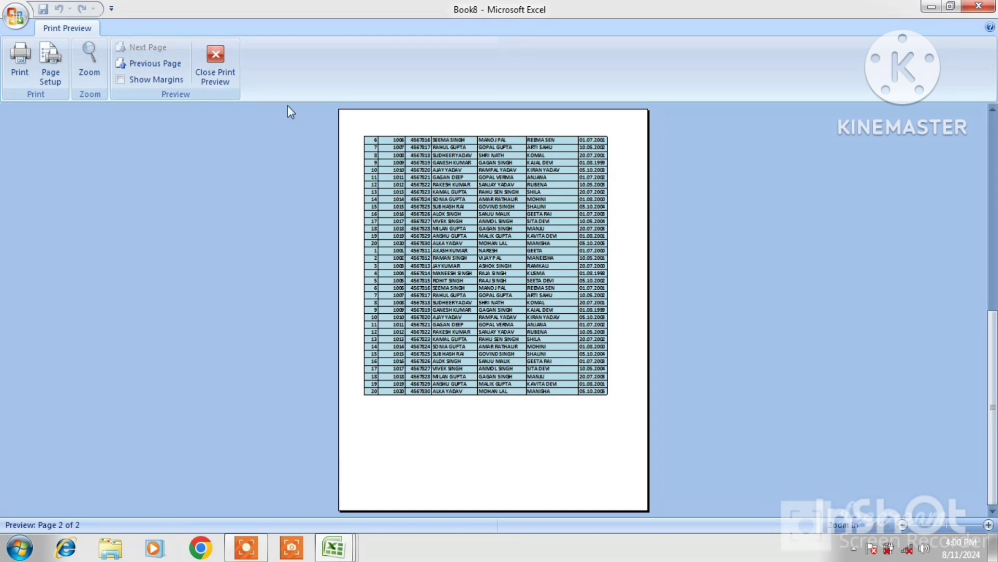
left_click(88, 58)
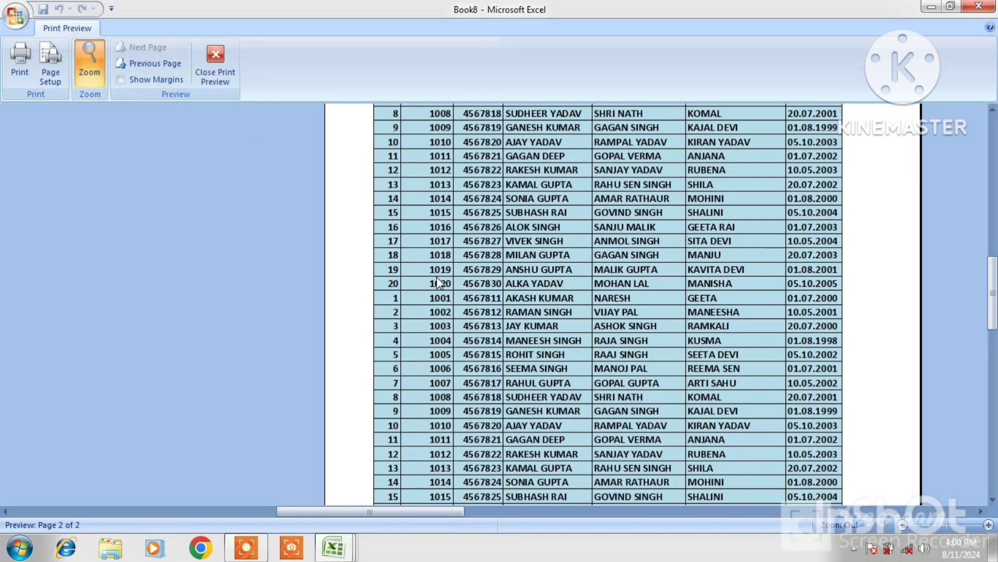
left_click(348, 223)
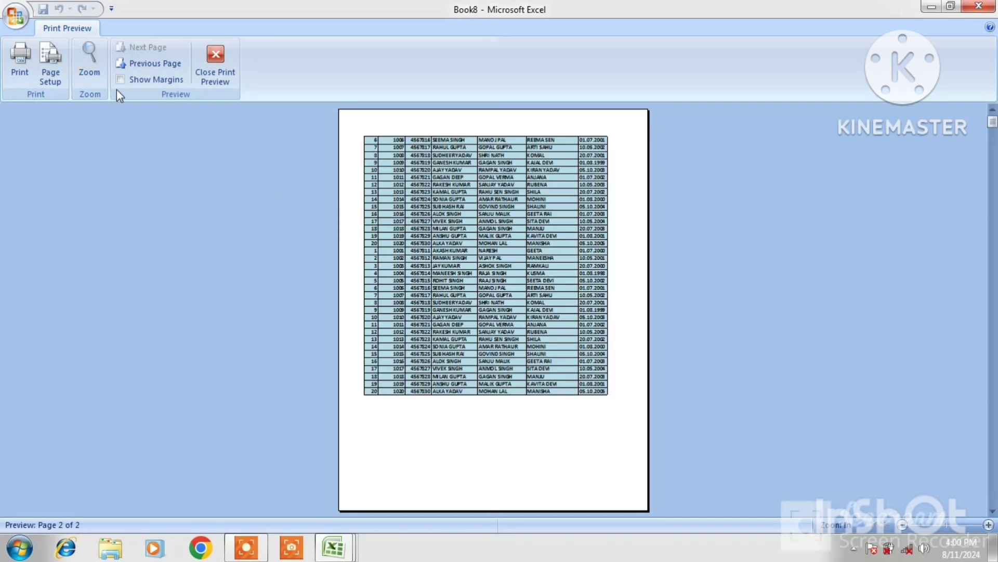
left_click(214, 63)
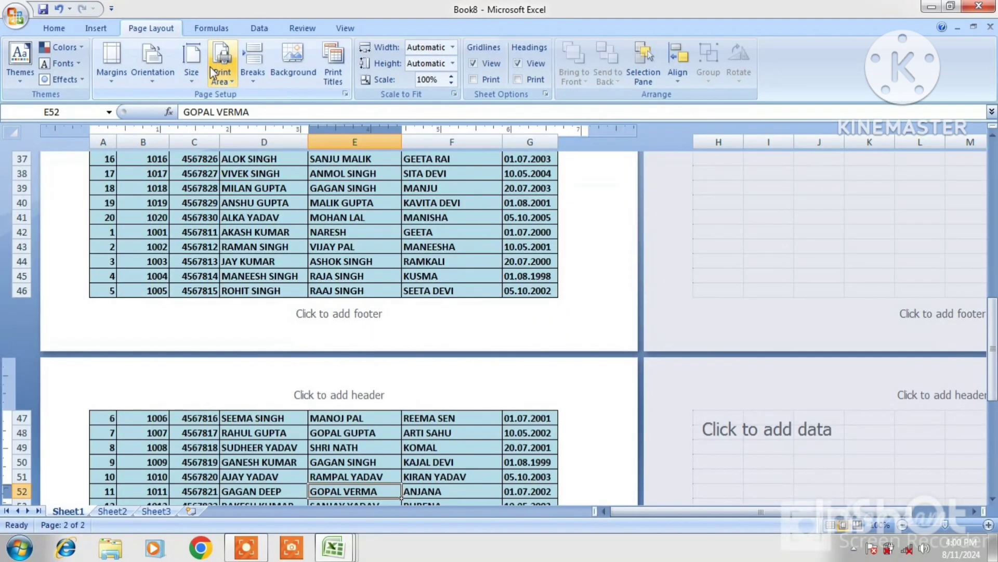
- Set header row 1 of the student table ($1:$1) as the print title row to repeat at the top of every page
left_click(352, 256)
key("Up")
key("Up")
key("Up")
key("Up")
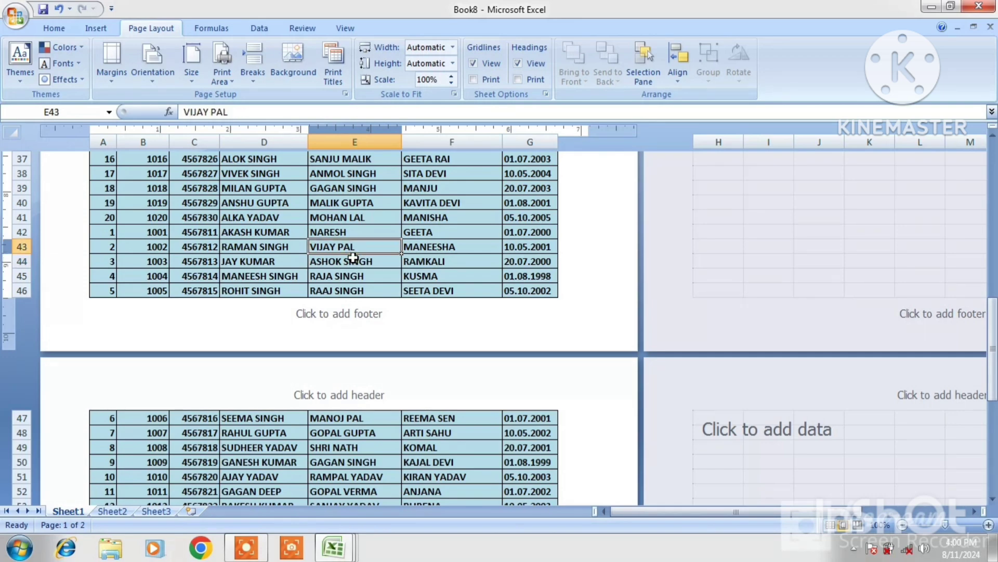
key("Up")
key("Up")
key("Up")
key("Up")
key("Up")
key("Up")
key("Up")
key("Up")
key("Up")
key("Up")
key("Up")
key("Up")
key("Up")
key("Up")
key("Up")
key("Up")
key("Up")
key("Up")
key("Up")
key("Up")
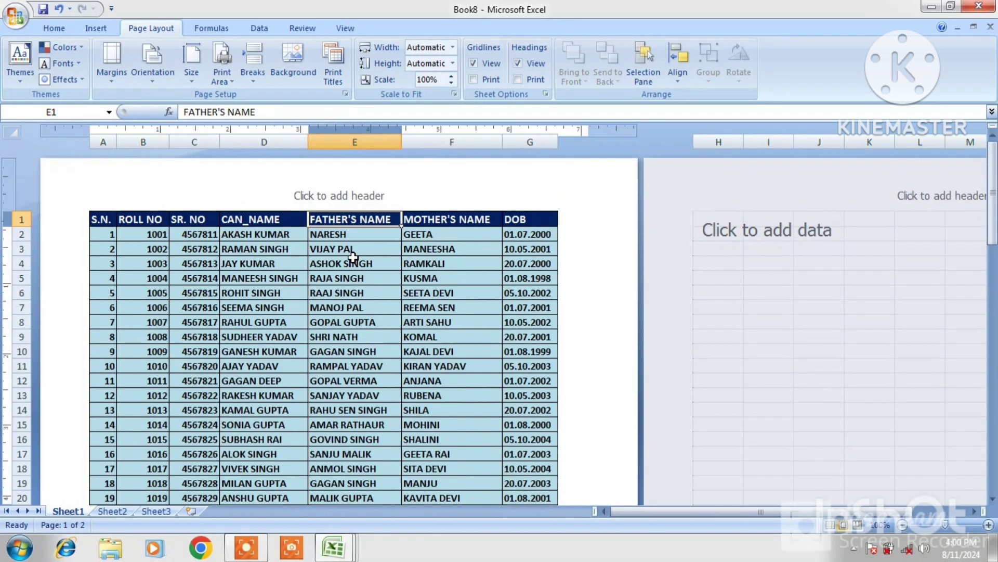
left_click(339, 86)
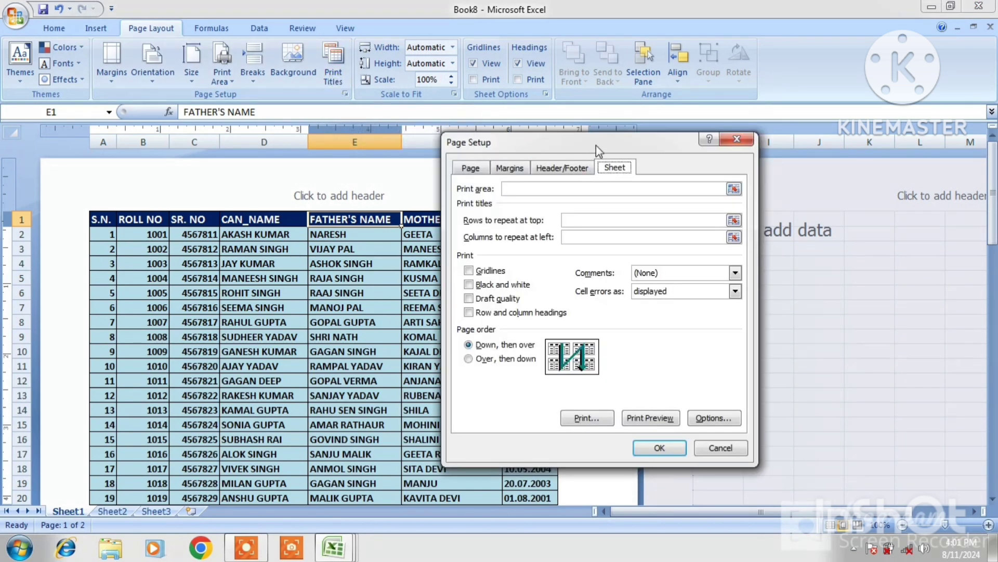
left_click_drag(596, 145, 697, 143)
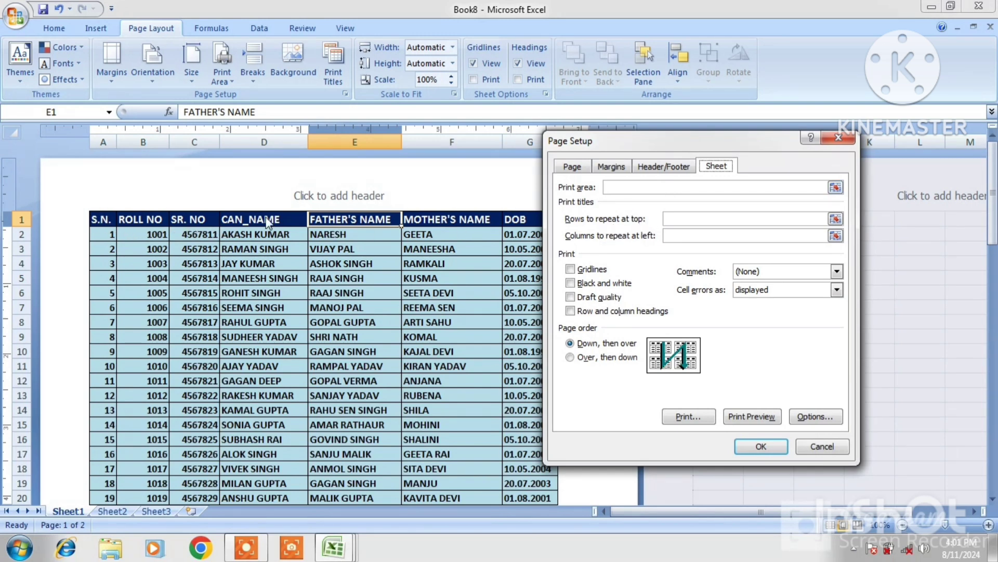
left_click(680, 221)
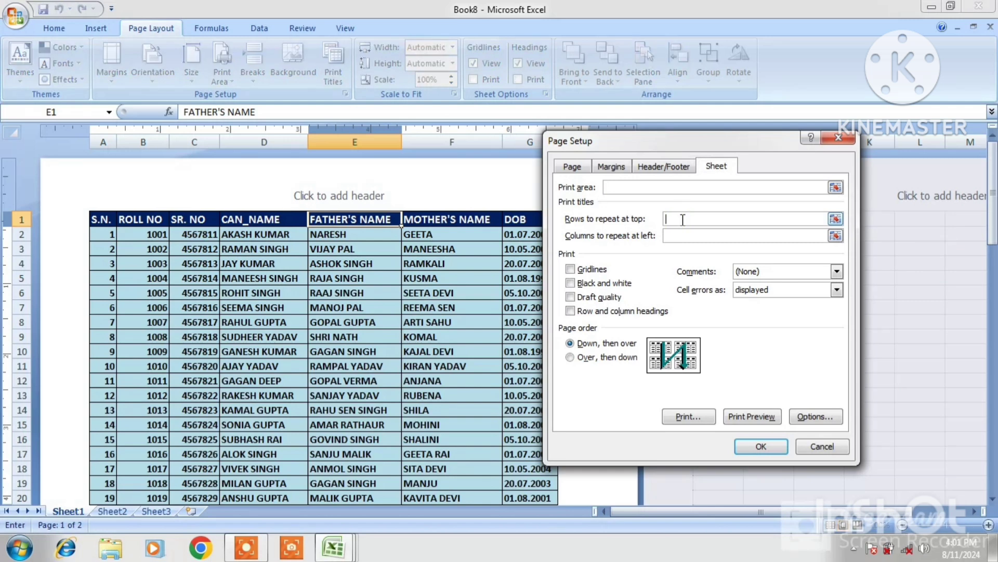
left_click(102, 222)
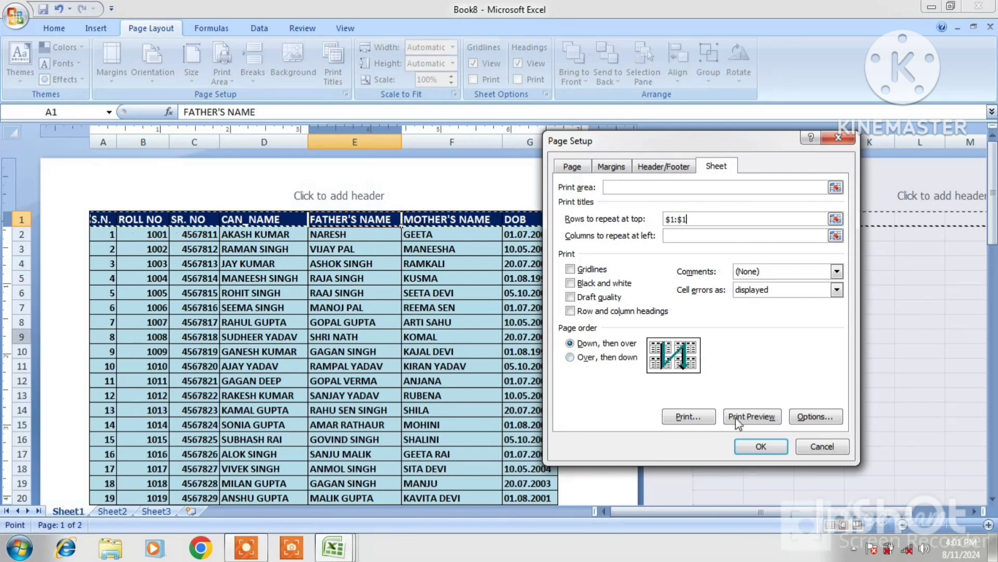
left_click(749, 449)
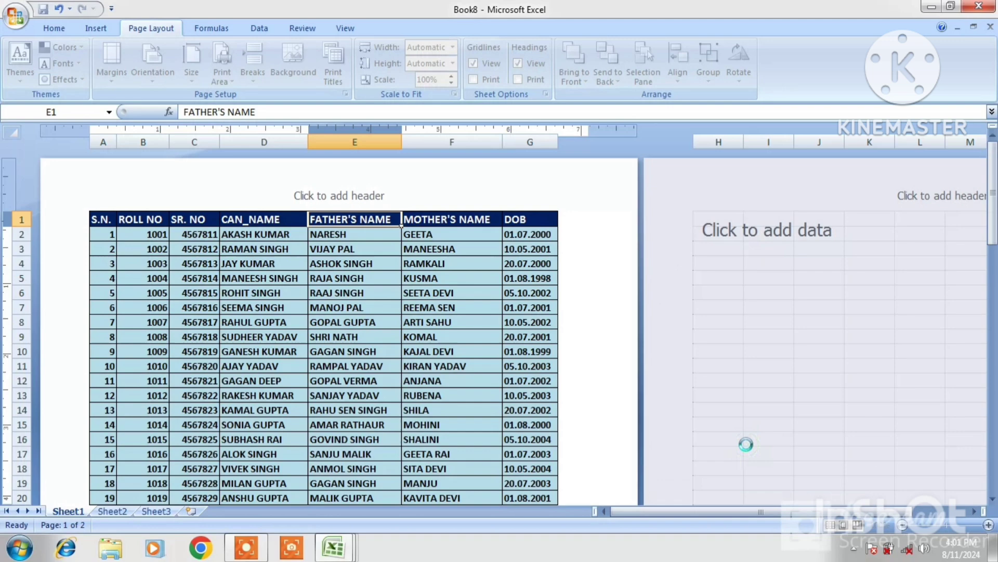
- Go down through the student records and past their end to examine the top of each following page for the repeated header row
left_click(538, 376)
key("Down")
key("Down")
key("Down")
key("Down")
key("Down")
key("Down")
key("Down")
key("Down")
key("Down")
key("Down")
key("Down")
key("Down")
key("Down")
key("Down")
key("Down")
key("Down")
key("Down")
key("Down")
key("Down")
key("Down")
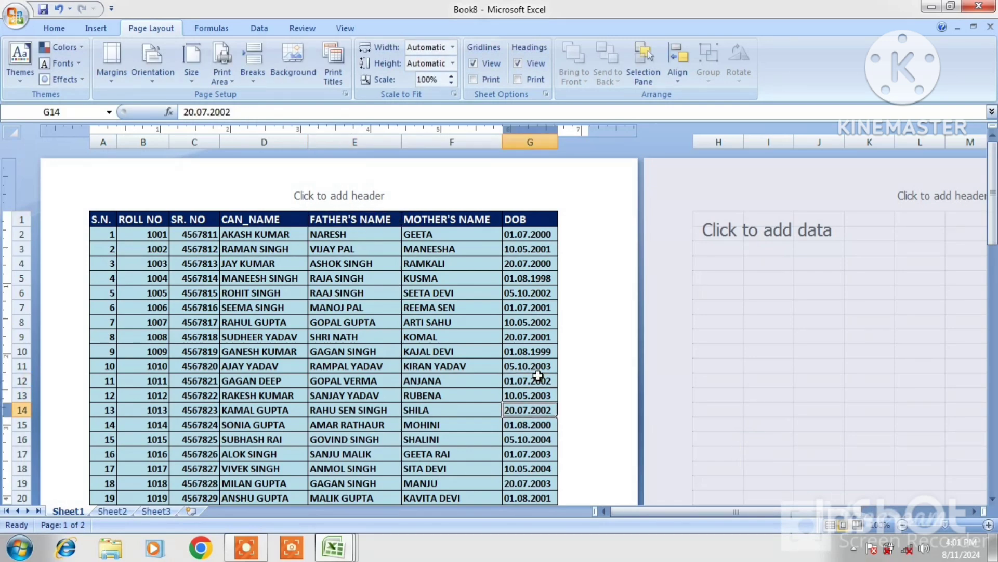
key("Down")
key("Down")
key("Down")
key("Down")
key("Down")
key("Down")
key("Down")
key("Down")
key("Down")
key("Down")
key("Down")
key("Down")
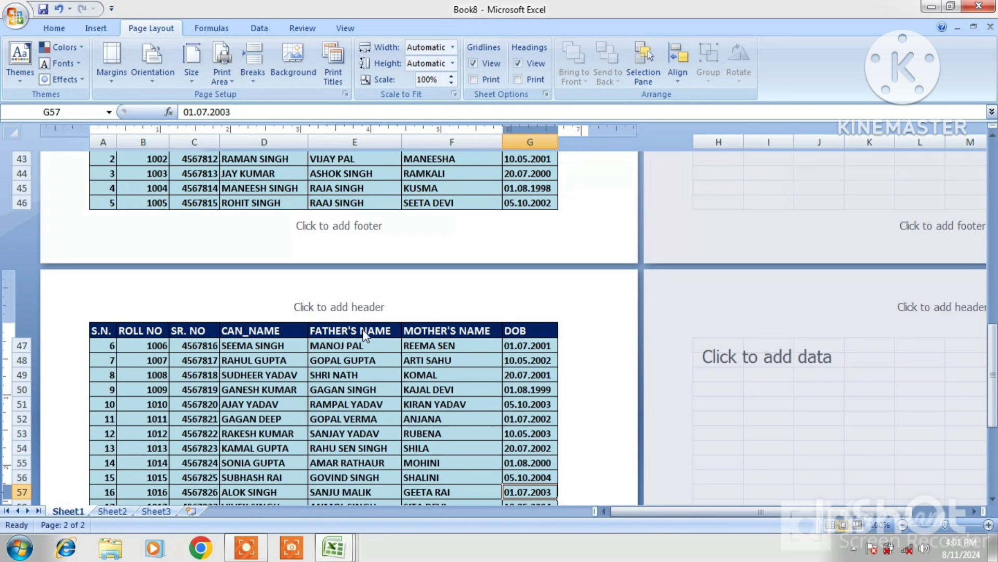
key("Down")
key("Down")
key("Down")
key("Down")
key("Down")
key("Down")
key("Down")
key("Down")
key("Down")
key("Down")
key("Down")
key("Down")
key("Down")
key("Down")
key("Down")
key("Down")
key("Down")
key("Down")
key("Down")
key("Down")
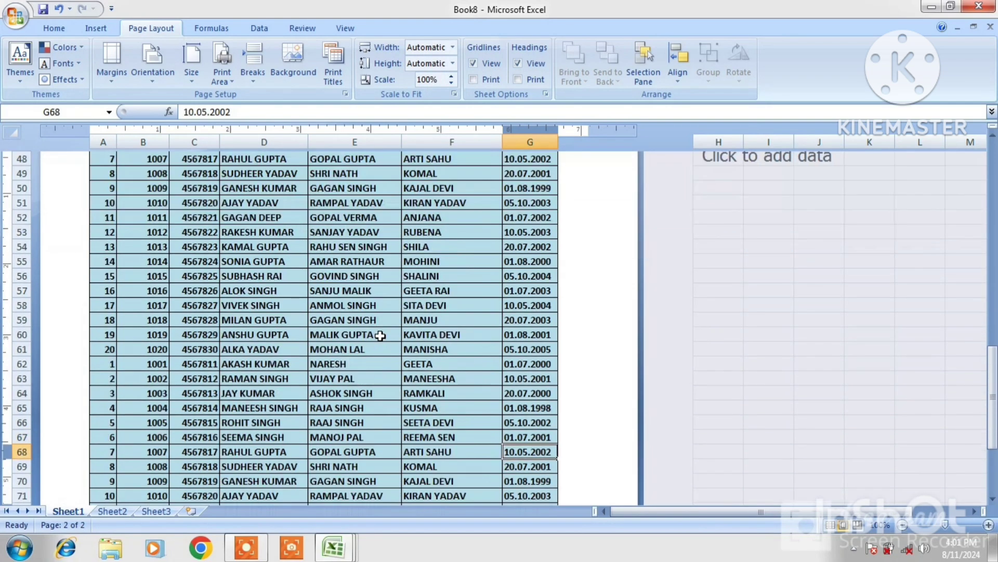
key("Down")
key("Down")
key("Down")
key("Down")
key("Down")
key("Down")
key("Down")
key("Down")
key("Down")
key("Down")
key("Down")
key("Down")
key("Down")
key("Down")
key("Down")
key("Down")
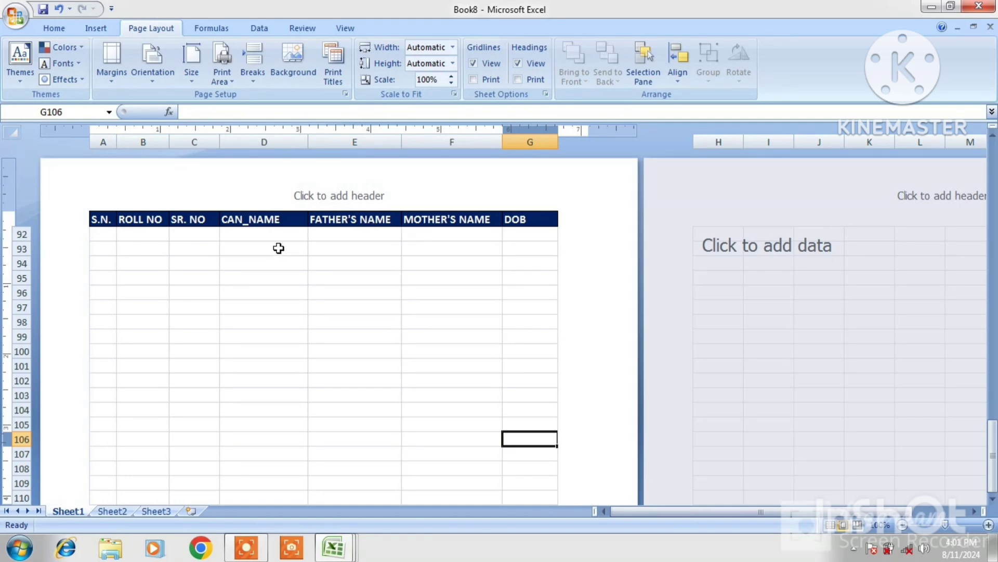
left_click(234, 244)
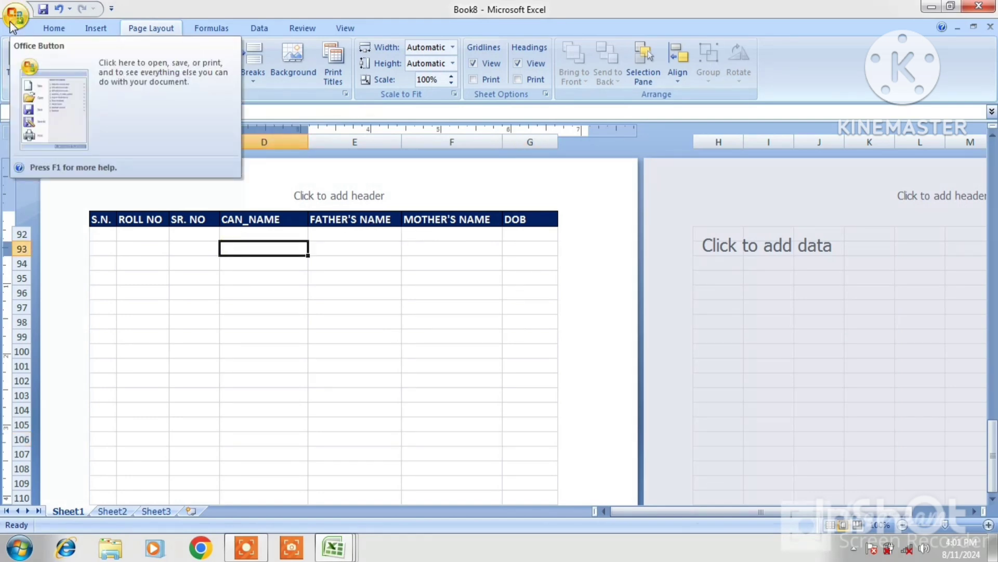
- Go back up through the student records to examine the boundary between the first and second pages
left_click(312, 273)
key("Up")
key("Up")
key("Up")
key("Up")
key("Up")
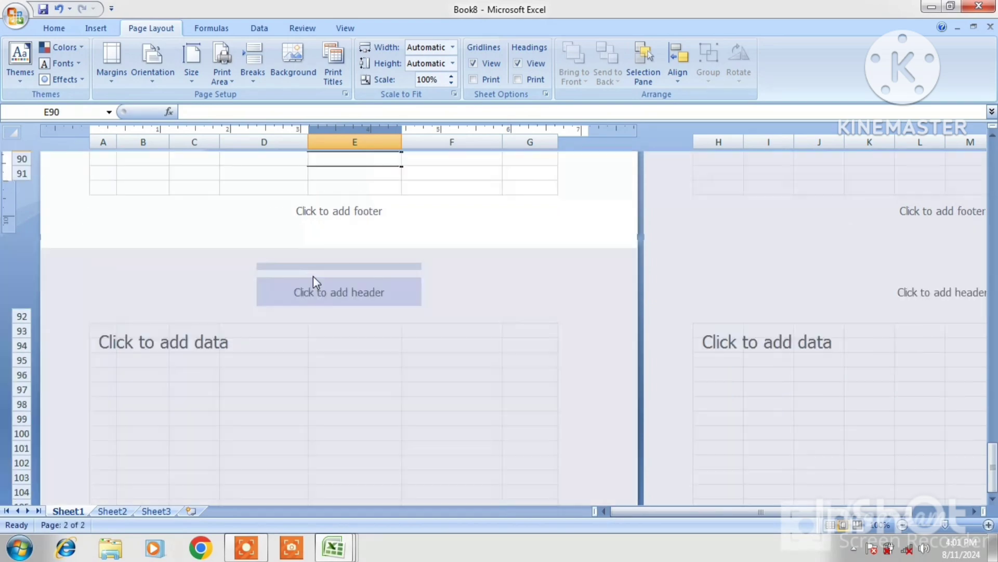
key("Up")
key("Up")
key("Up")
key("Up")
key("Up")
key("Up")
key("Up")
key("Up")
key("Up")
key("Up")
key("Up")
key("Up")
key("Up")
key("Up")
key("Up")
key("Up")
key("Up")
key("Up")
key("Up")
key("Up")
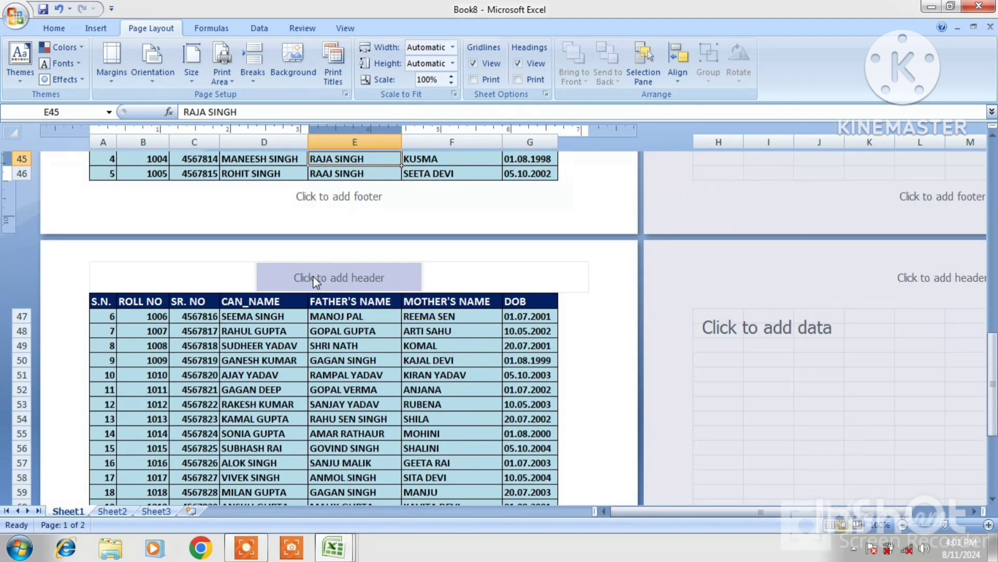
- Preview the printout, check the column headings on both pages, enlarge the first page, and close the preview
key("ctrl+F2")
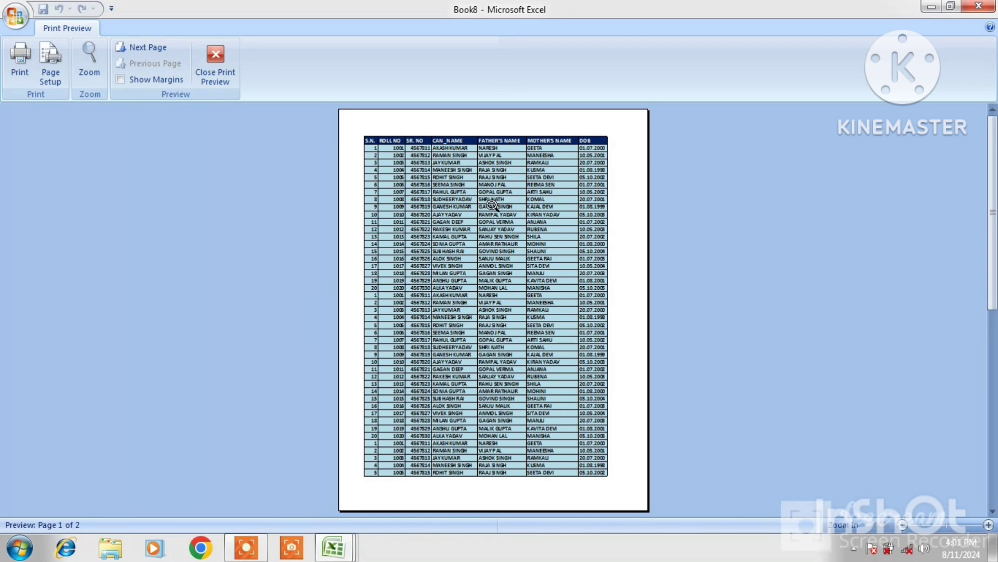
left_click(150, 49)
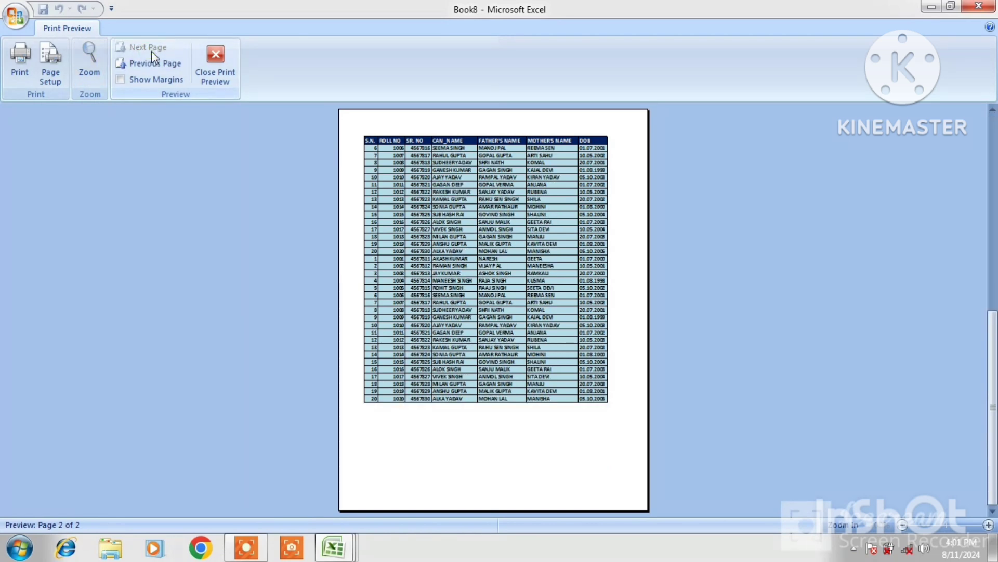
left_click(154, 64)
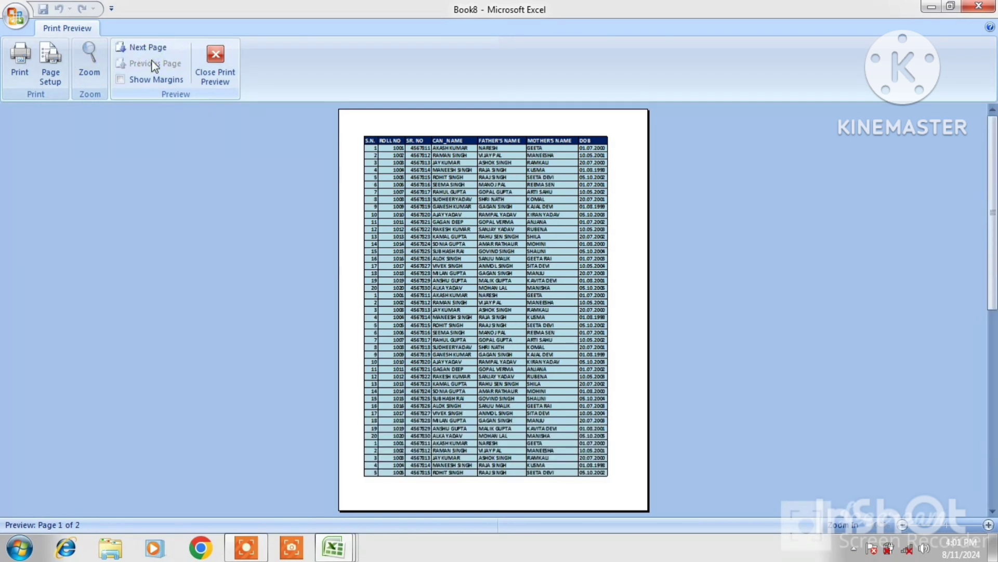
left_click(428, 164)
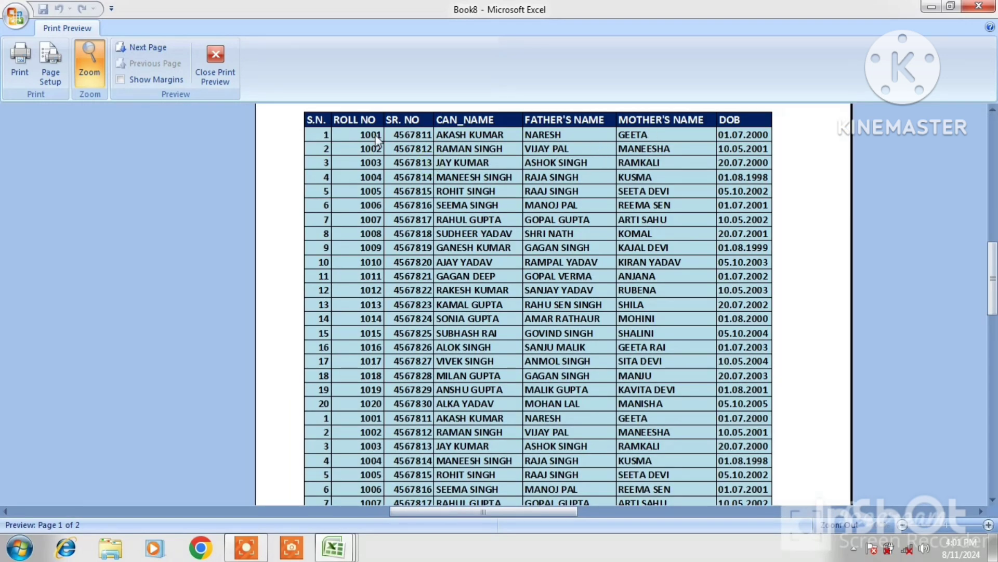
left_click(230, 86)
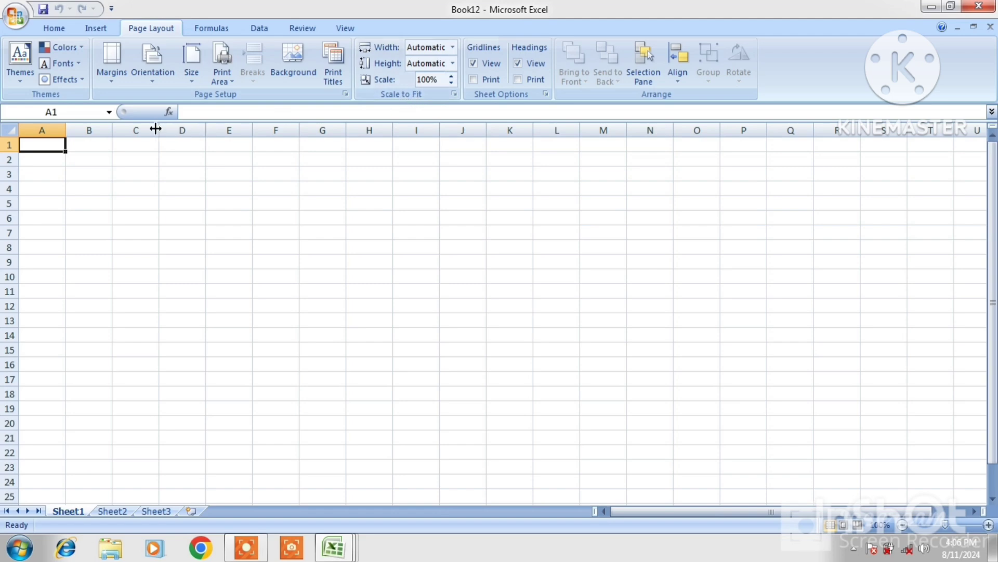
- Copy the columns S.N. through MAX. MARKS (A1:O21) from the STUSENT LIST workbook and paste them into a new blank workbook
mouse_move(333, 549)
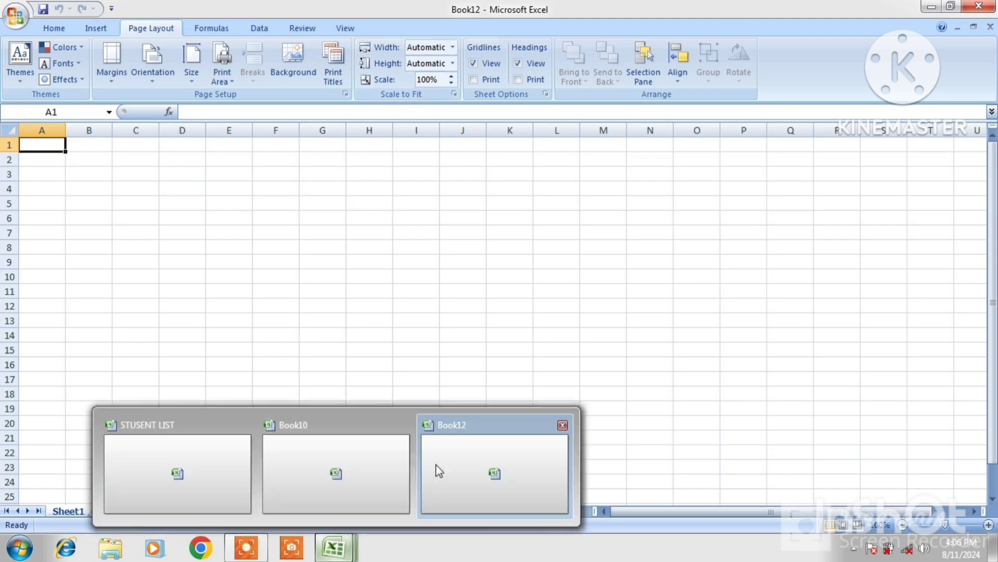
left_click(203, 467)
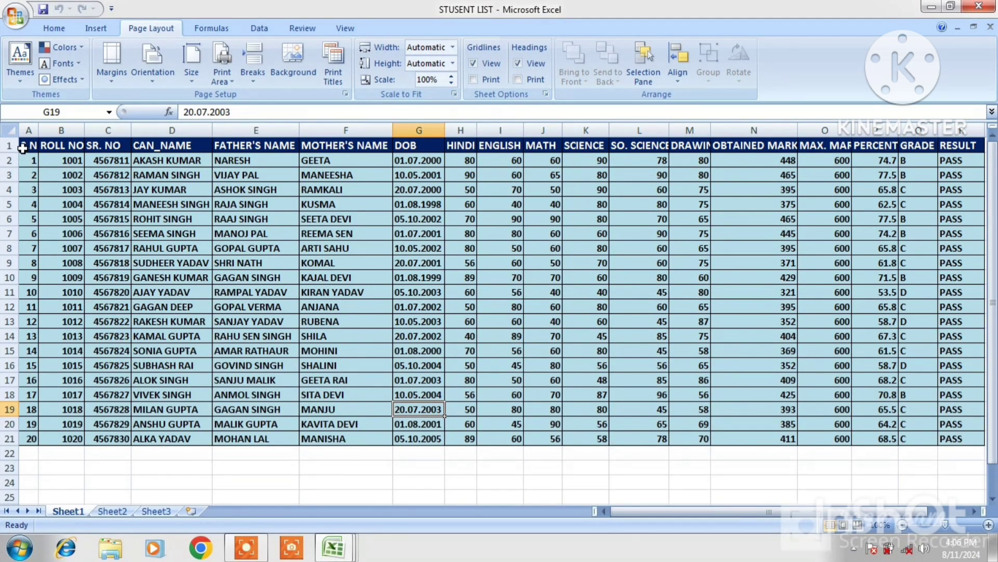
left_click_drag(22, 148, 803, 435)
right_click(742, 383)
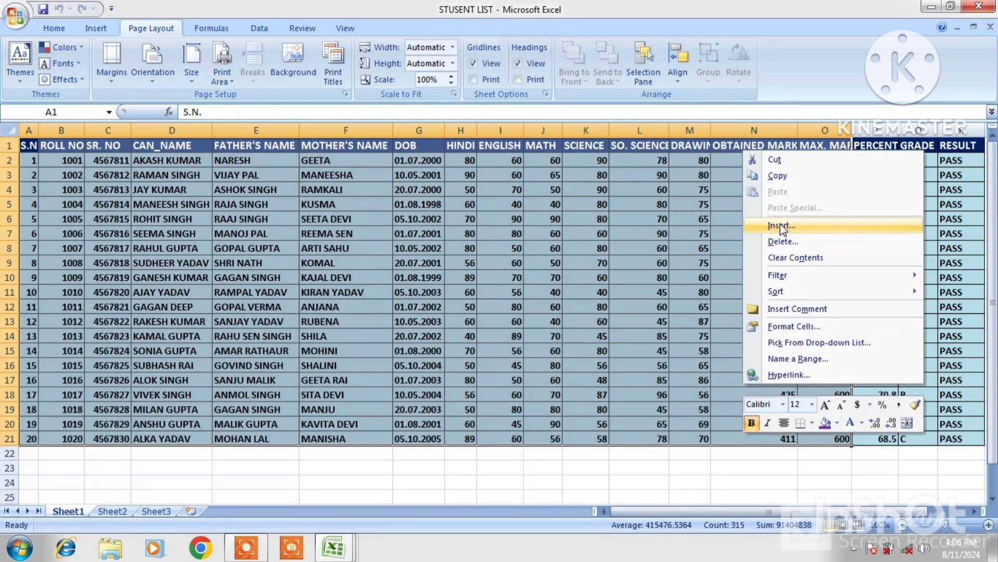
left_click(774, 176)
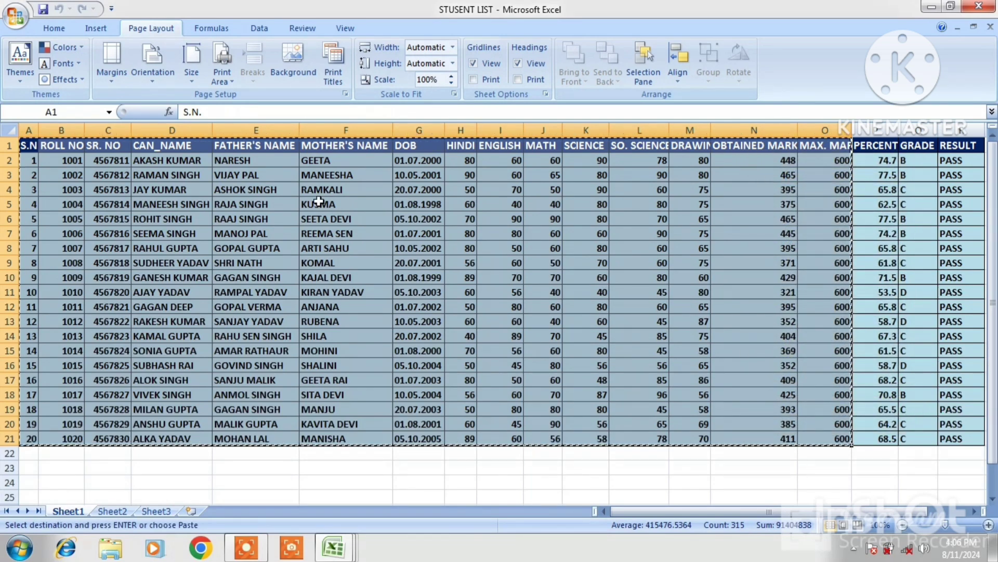
key("ctrl+n")
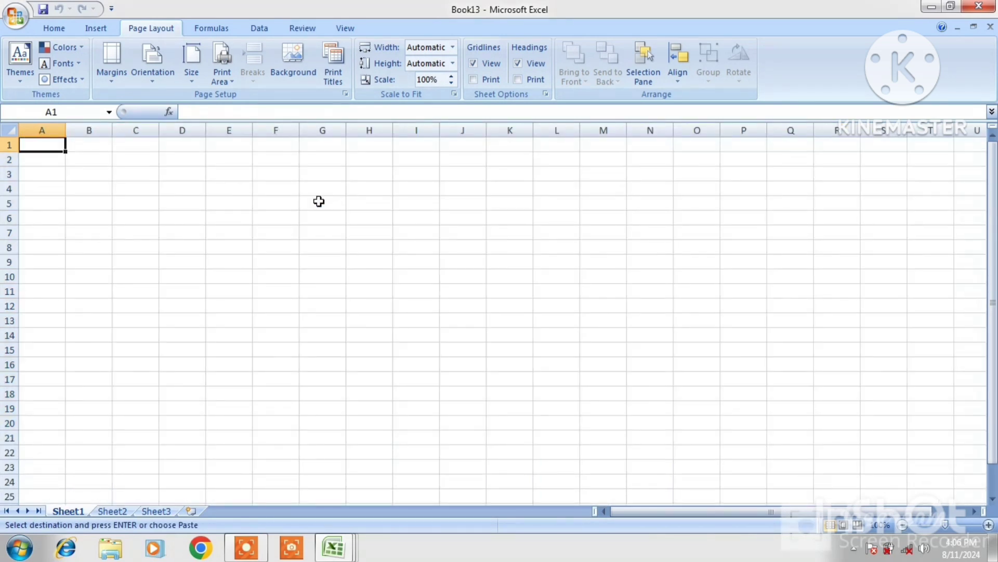
key("ctrl+v")
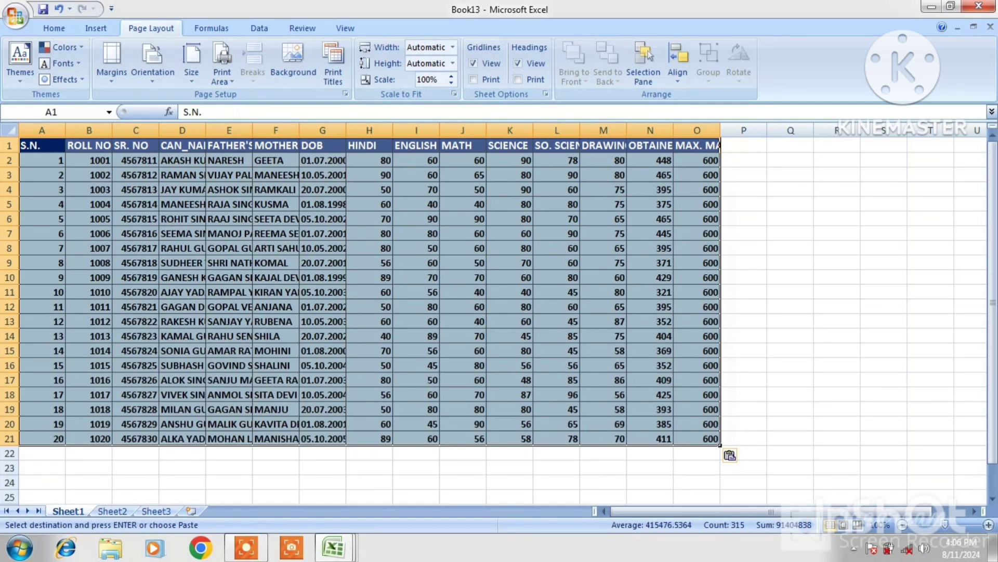
- Paste the copied table again from cell A22 and delete the duplicate header row 22
left_click(38, 455)
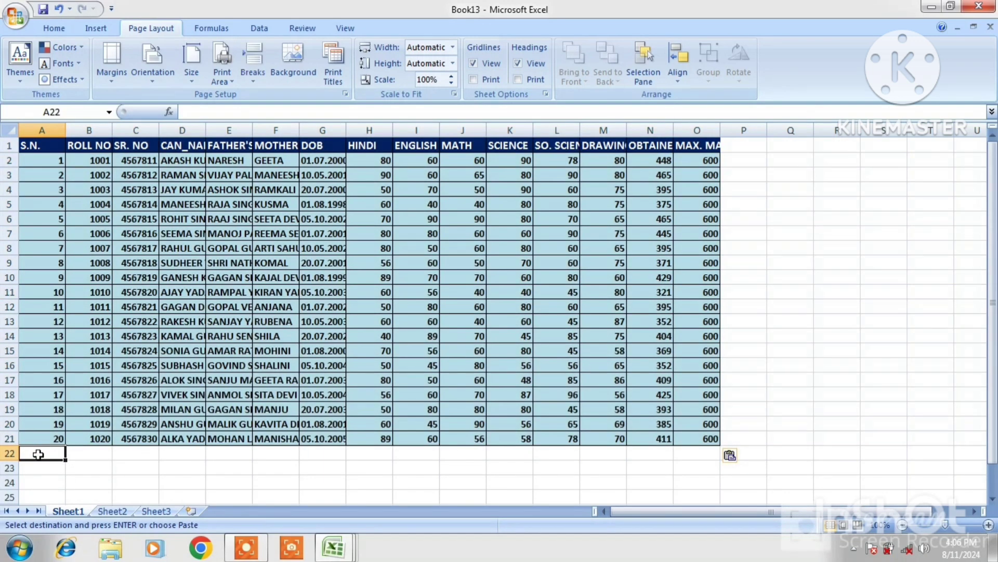
key("ctrl+v")
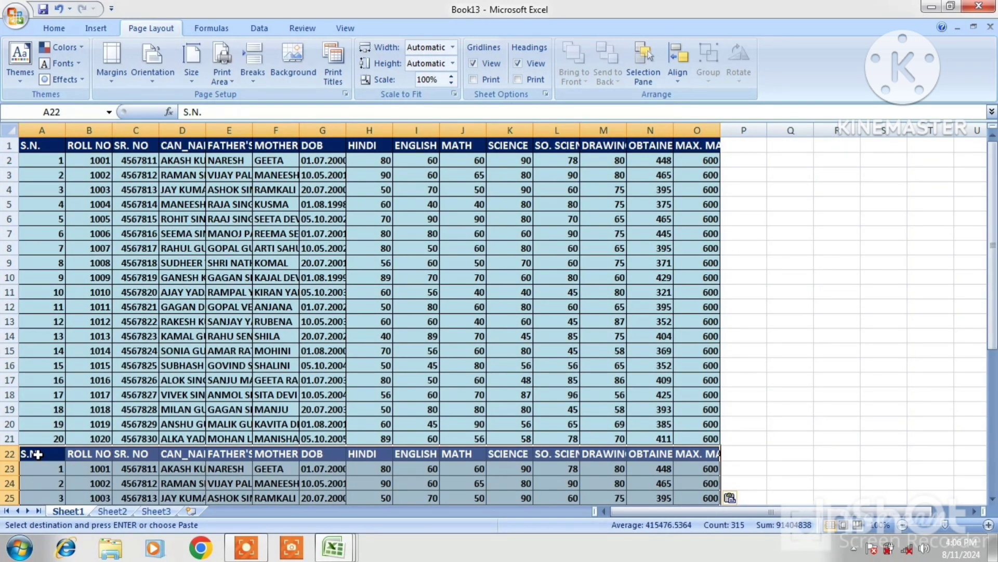
left_click(8, 454)
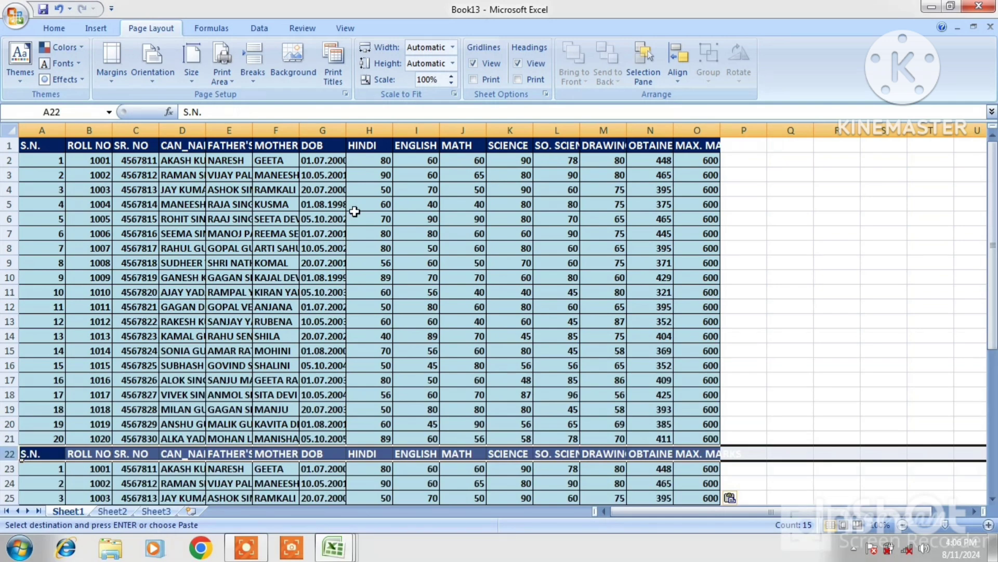
left_click(54, 29)
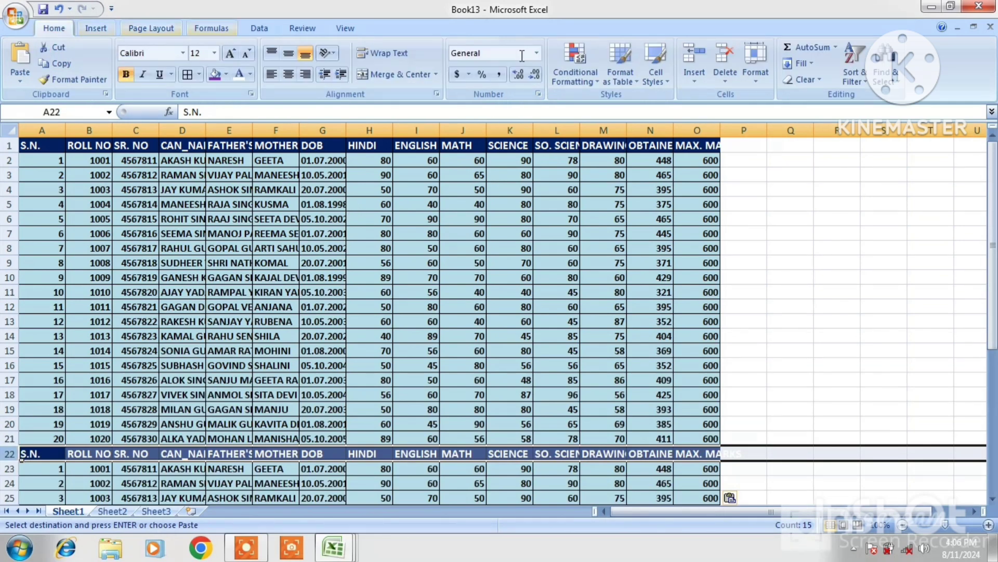
left_click(727, 76)
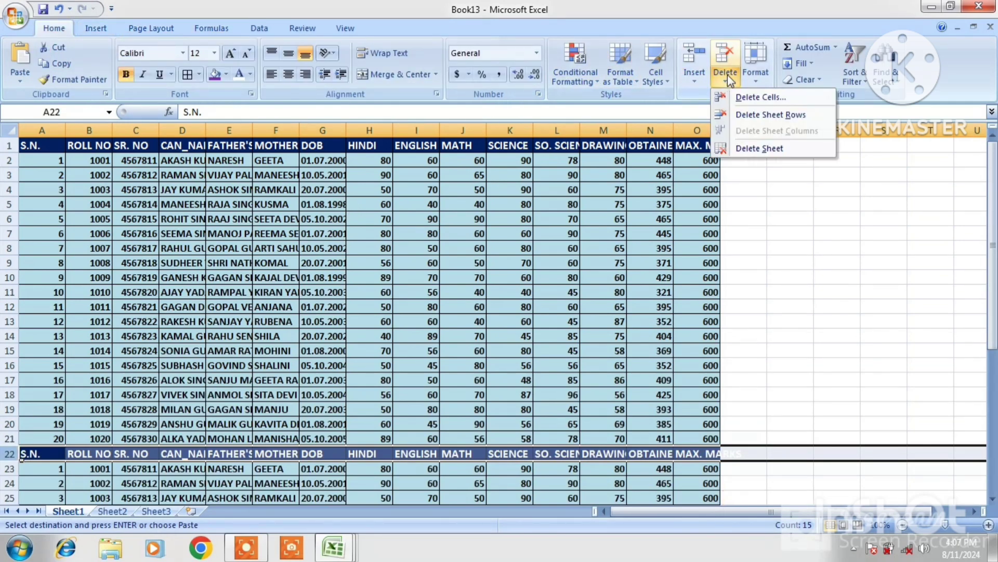
left_click(747, 115)
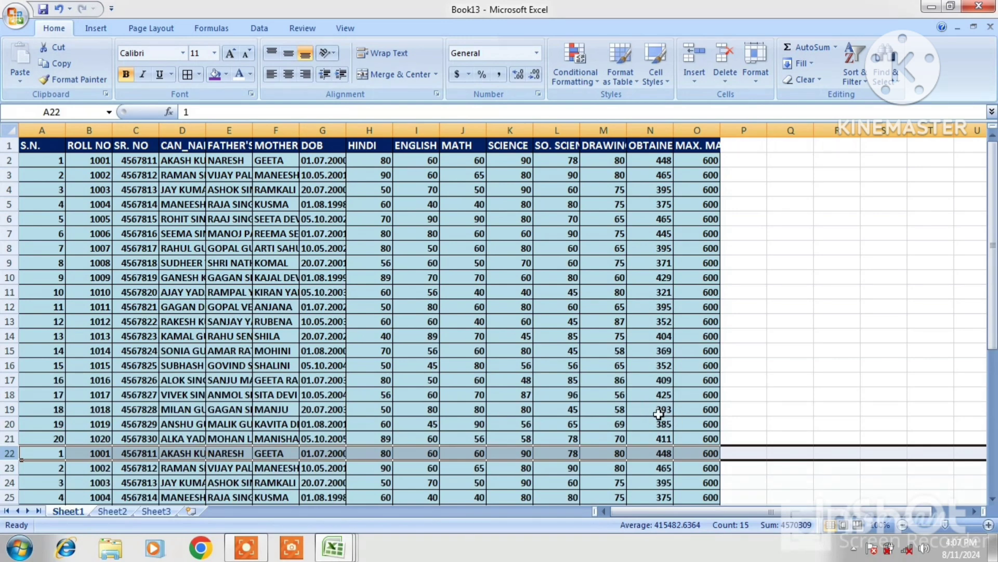
- Go down to the end of the student records and select A42, the first empty cell below them
left_click(657, 414)
key("Down")
key("Down")
key("Down")
key("Down")
key("Down")
key("Down")
key("Down")
key("Down")
key("Down")
key("Down")
key("Down")
key("Down")
key("Down")
key("Down")
key("Down")
key("Down")
key("Down")
key("Down")
key("Down")
key("Down")
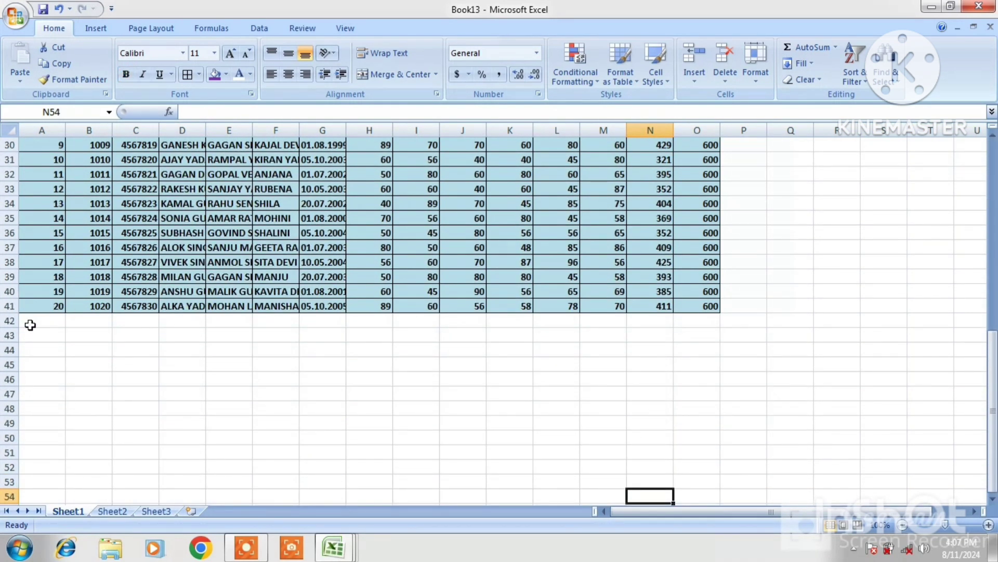
left_click(32, 323)
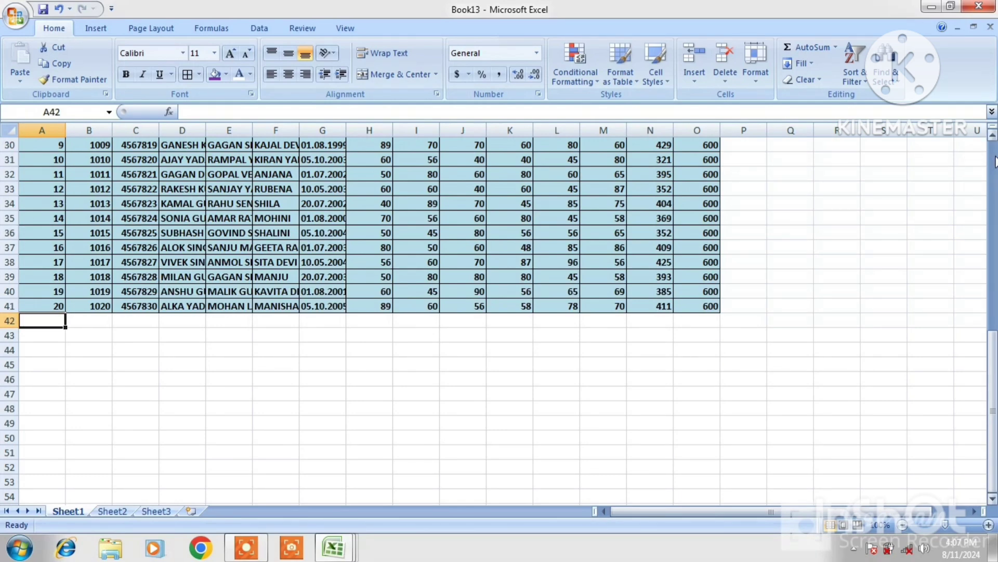
- Copy all student records in A2:O41, leaving out the header row
scroll(995, 161, "up", 10)
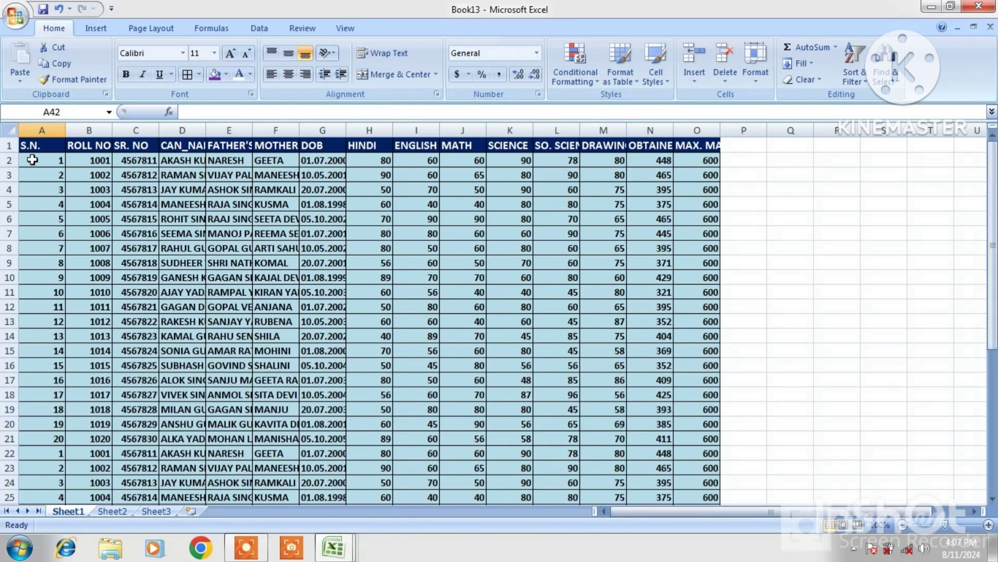
left_click_drag(32, 159, 698, 483)
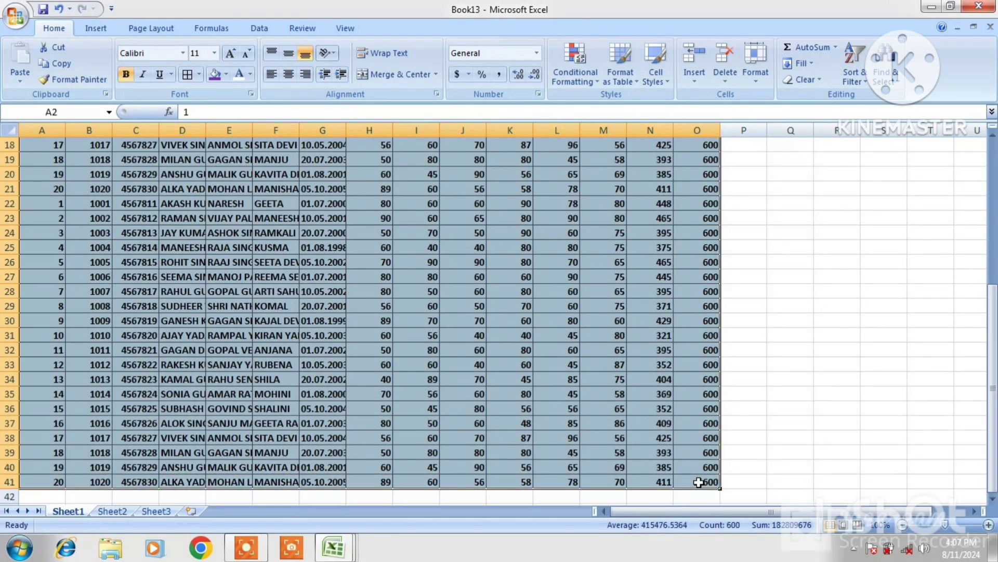
right_click(238, 476)
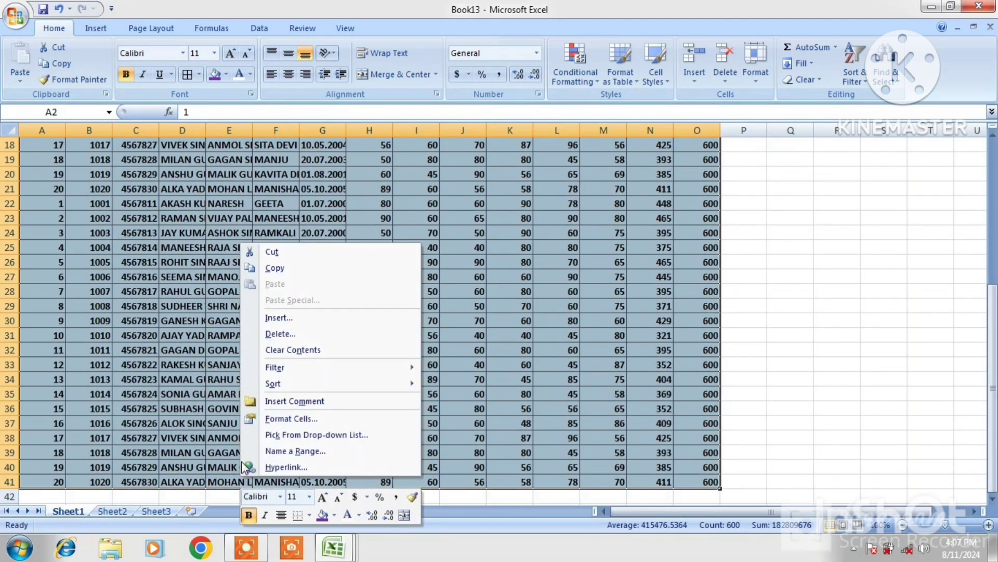
left_click(279, 262)
- Paste the copied records from A42 directly below the existing rows and clear the copy outline
key("Down")
key("Down")
key("Down")
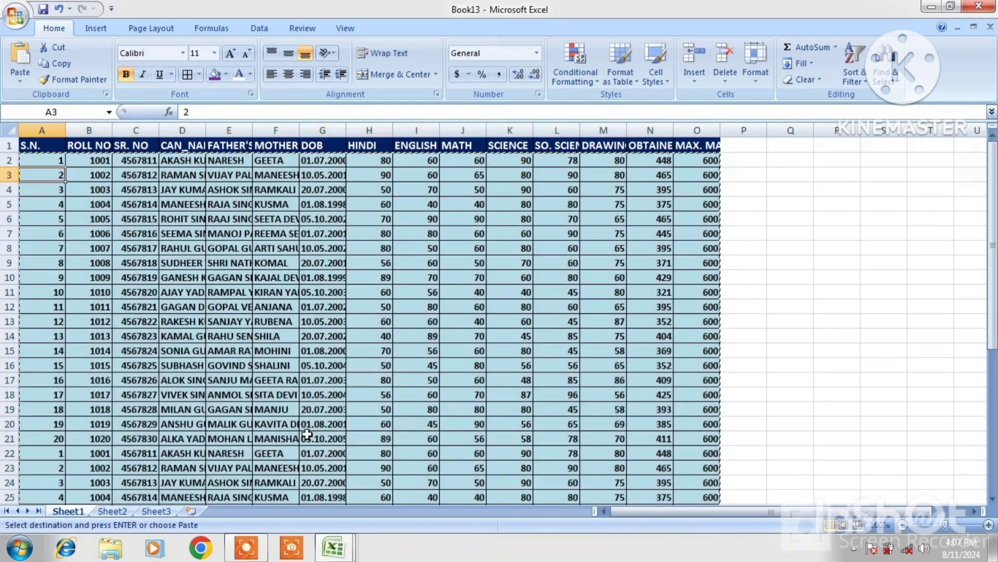
key("Down")
key("Down")
key("Down")
key("Down")
key("Down")
key("Down")
key("Down")
key("Down")
key("Down")
key("Down")
key("Down")
key("Down")
key("Down")
key("Down")
key("Down")
key("Down")
key("Down")
key("Down")
key("Down")
key("Down")
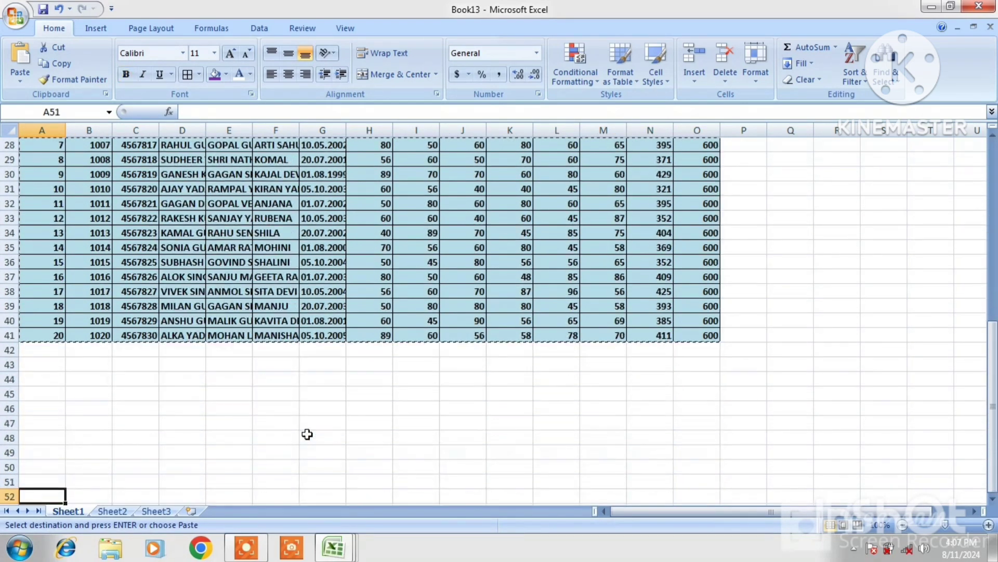
key("Up")
key("Up")
key("Up")
key("Up")
key("Up")
key("Up")
key("Up")
key("Up")
key("Up")
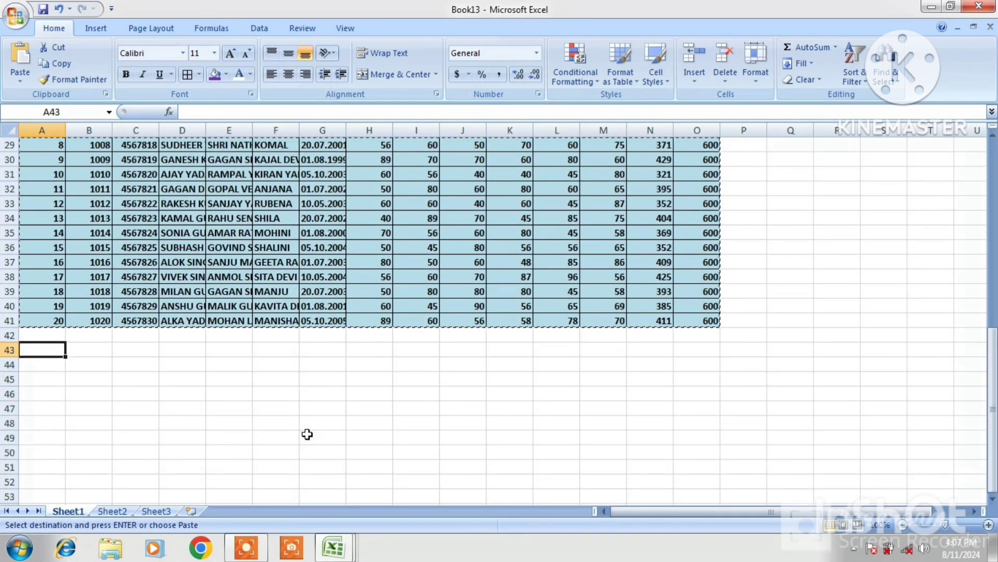
key("ctrl+v")
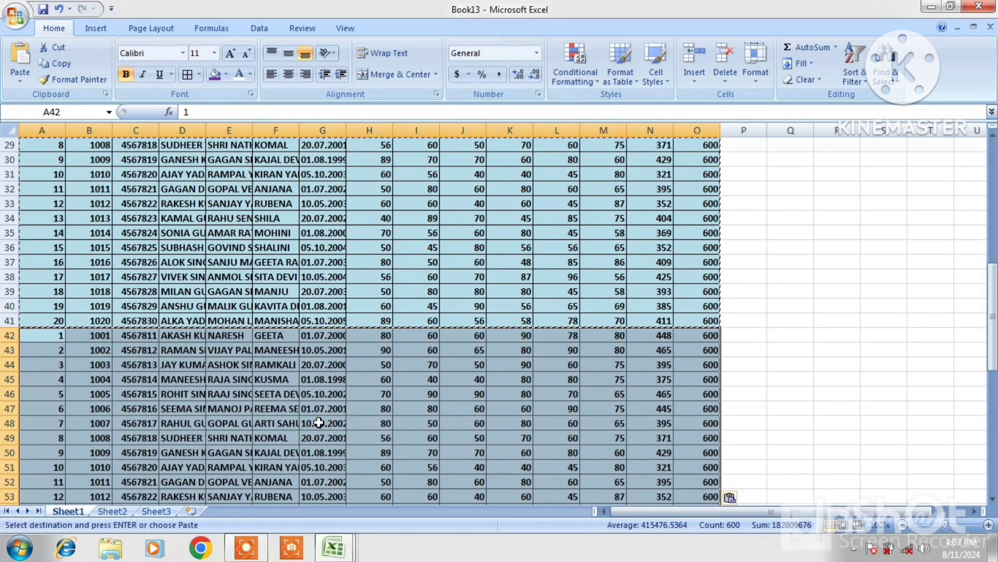
left_click(555, 376)
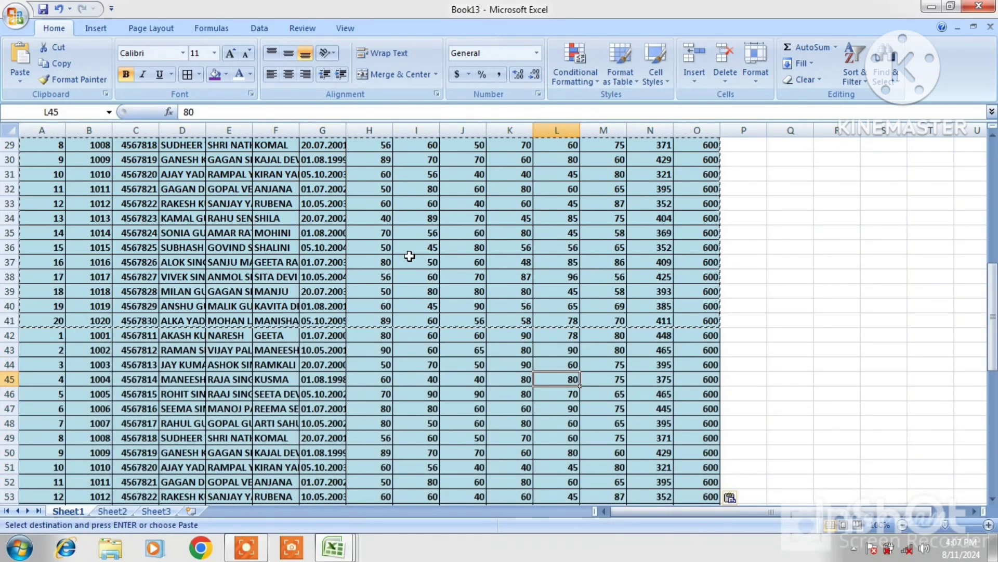
key("Escape")
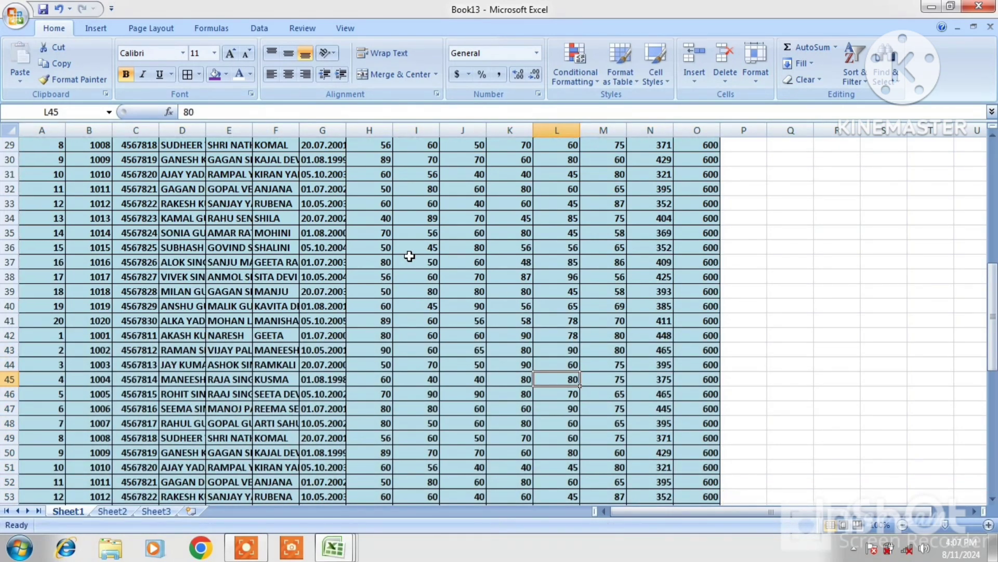
- Preview the printout, check how the columns and rows split over the first two pages, and close the preview
left_click(21, 20)
mouse_move(60, 176)
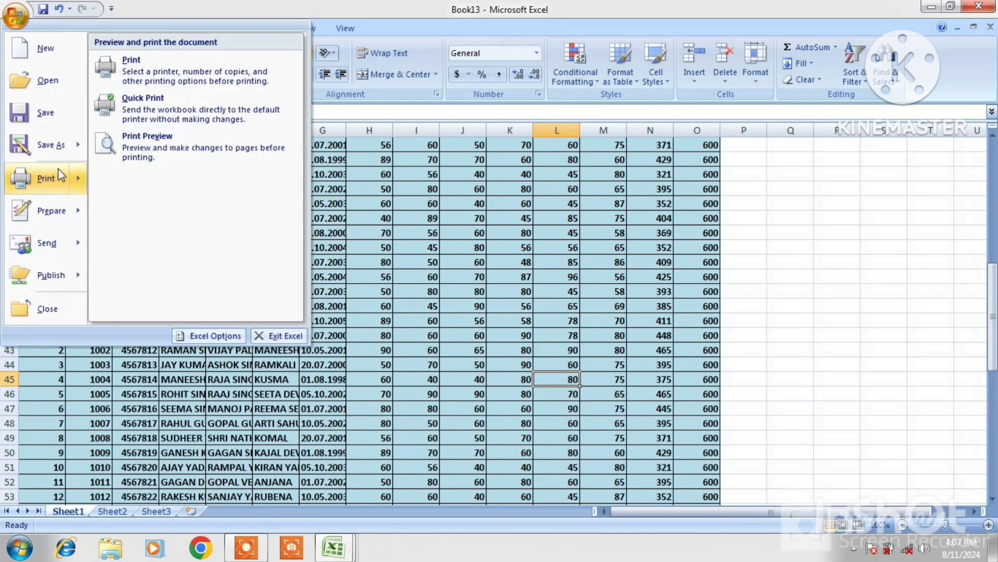
left_click(163, 137)
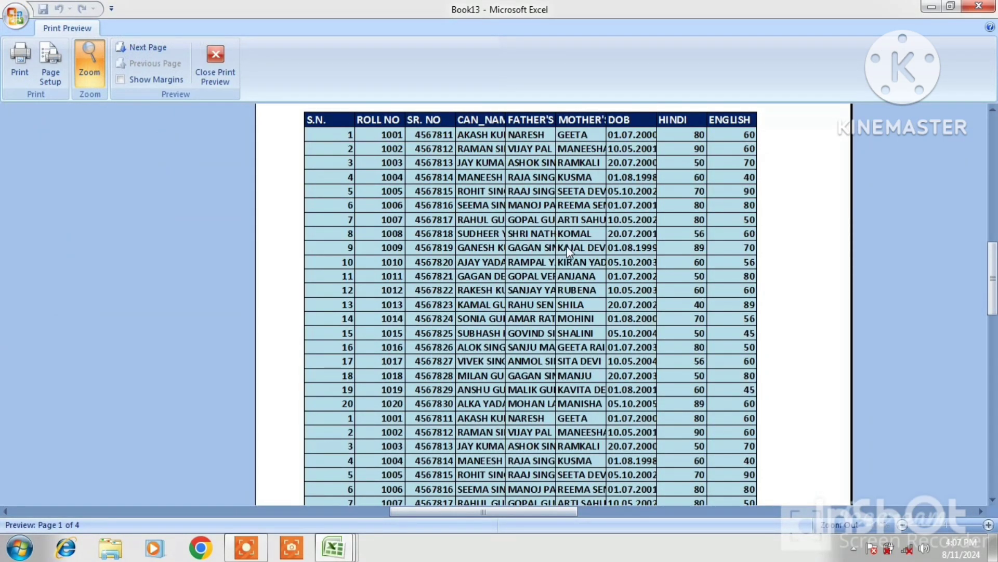
scroll(569, 252, "down", 1)
scroll(568, 252, "up", 1)
left_click(144, 49)
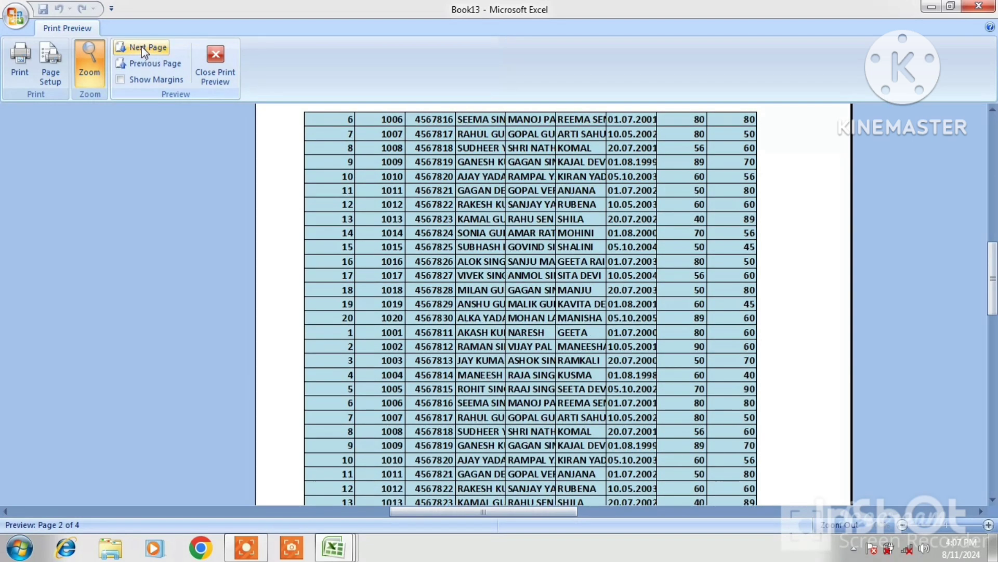
left_click(201, 70)
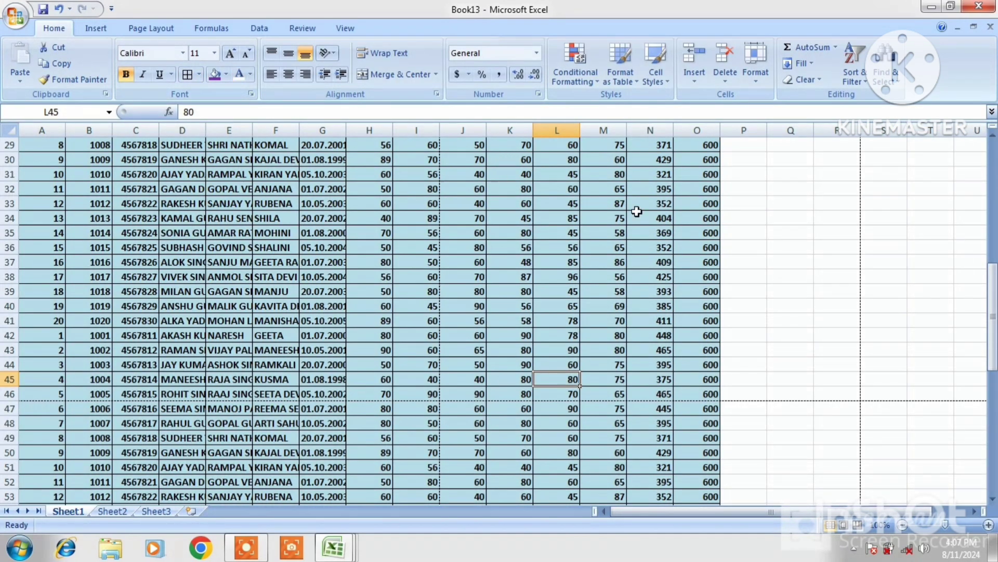
- Go back up to the header row at the top of the table and select the MOTHER'S NAME heading in F1
left_click(578, 207)
key("Up")
key("Up")
key("Up")
key("Up")
key("Up")
key("Up")
key("Up")
key("Up")
key("Up")
key("Up")
key("Up")
key("Up")
key("Up")
key("Up")
key("Up")
key("Up")
key("Up")
key("Up")
key("Up")
key("Up")
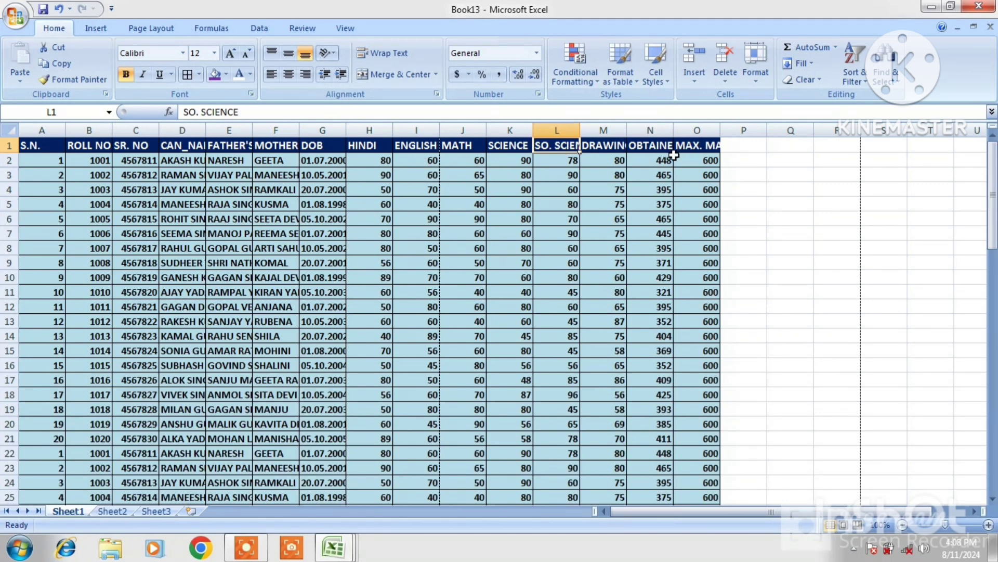
left_click(422, 149)
key("ctrl+space")
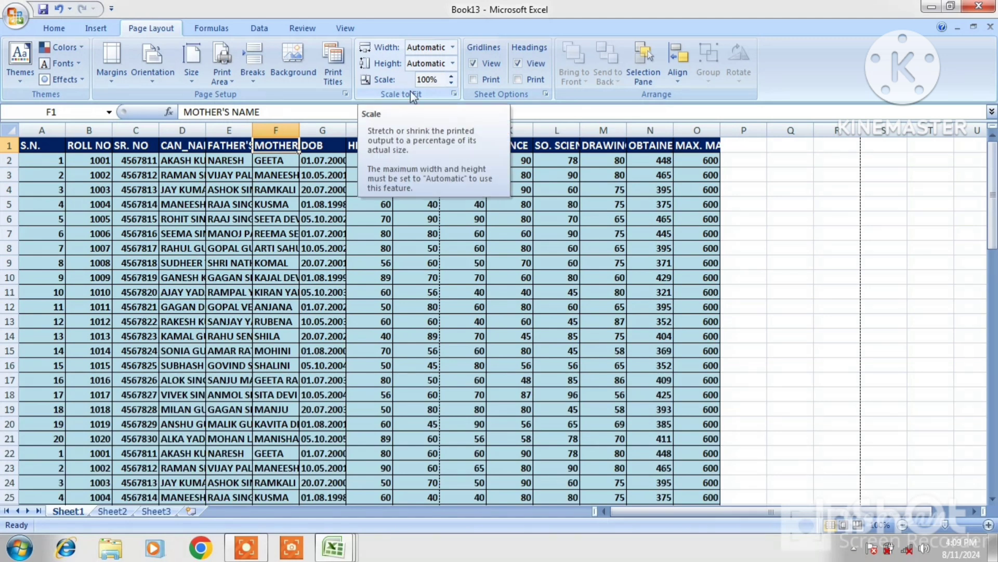
- Scale the printout to 1 page wide and 1 page tall, and check the whole table in the print preview
left_click(452, 48)
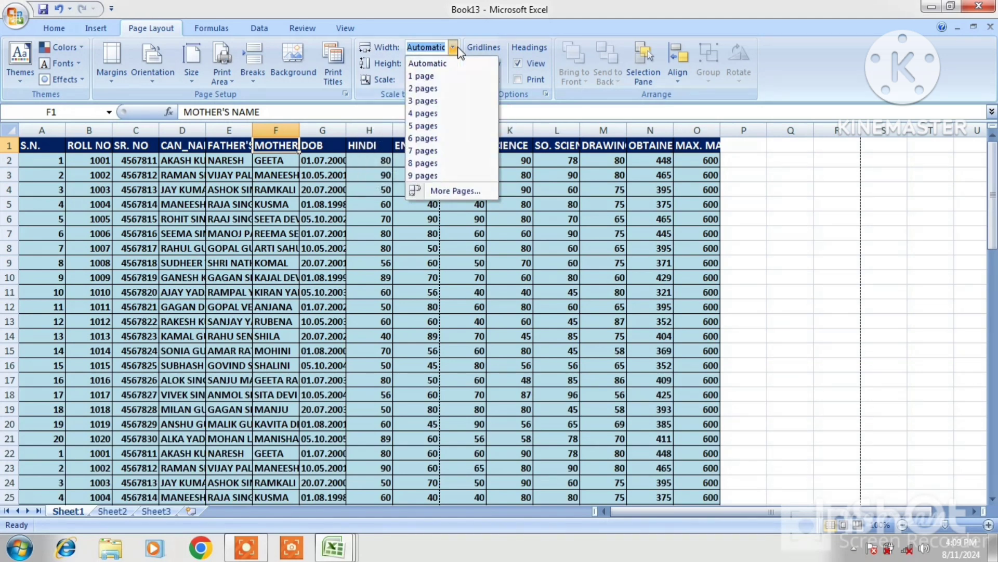
left_click(431, 76)
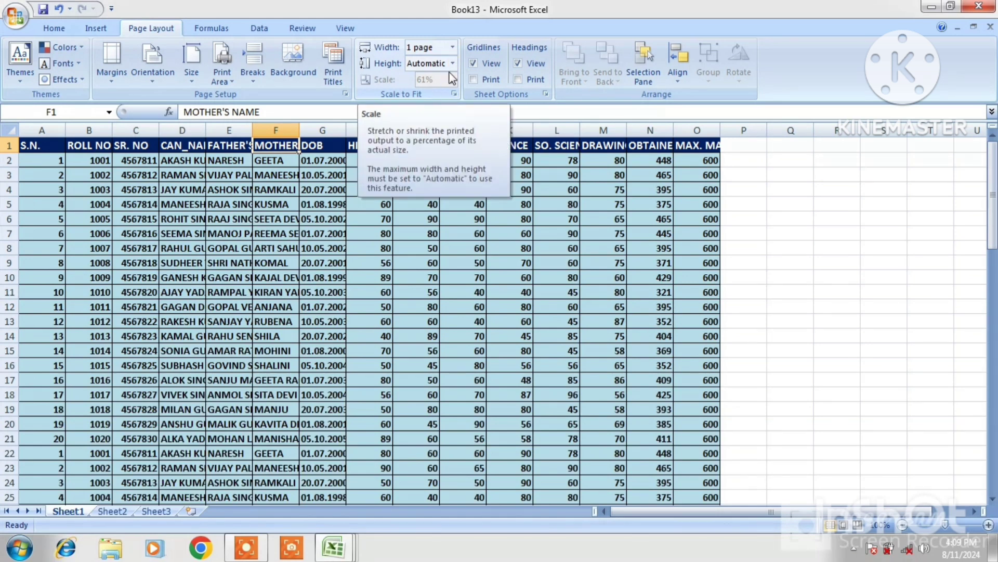
left_click(453, 63)
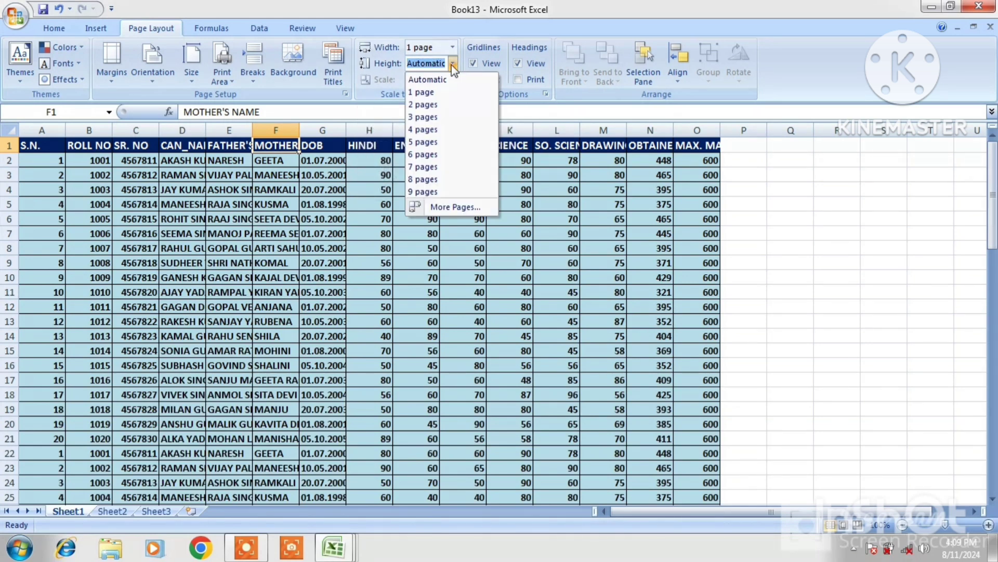
left_click(430, 93)
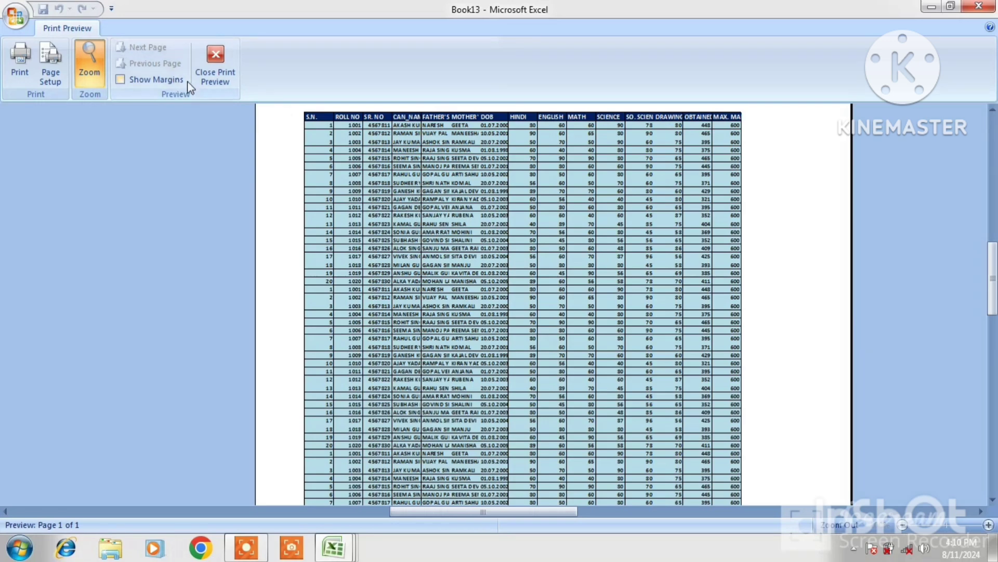
scroll(522, 243, "down", 10)
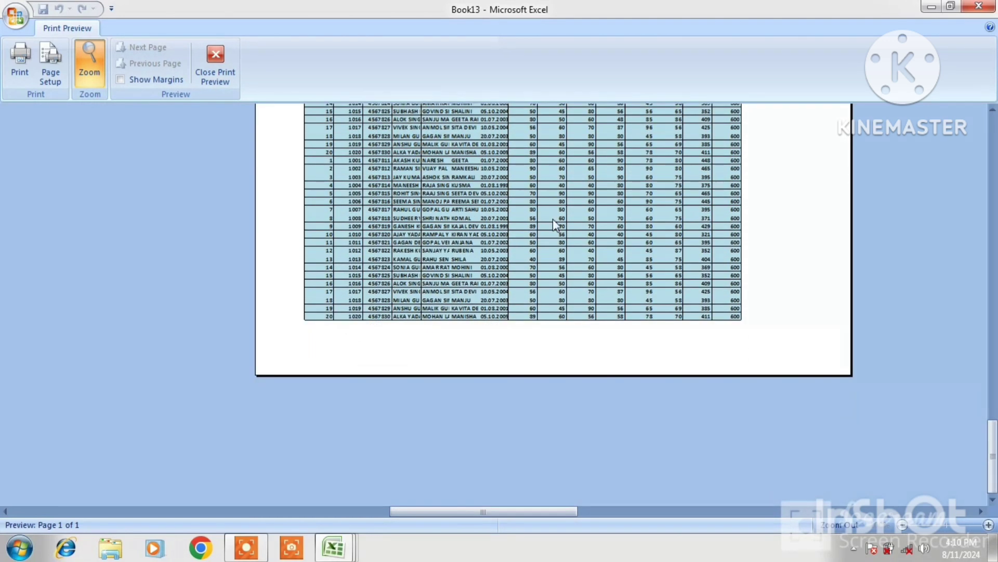
left_click(215, 60)
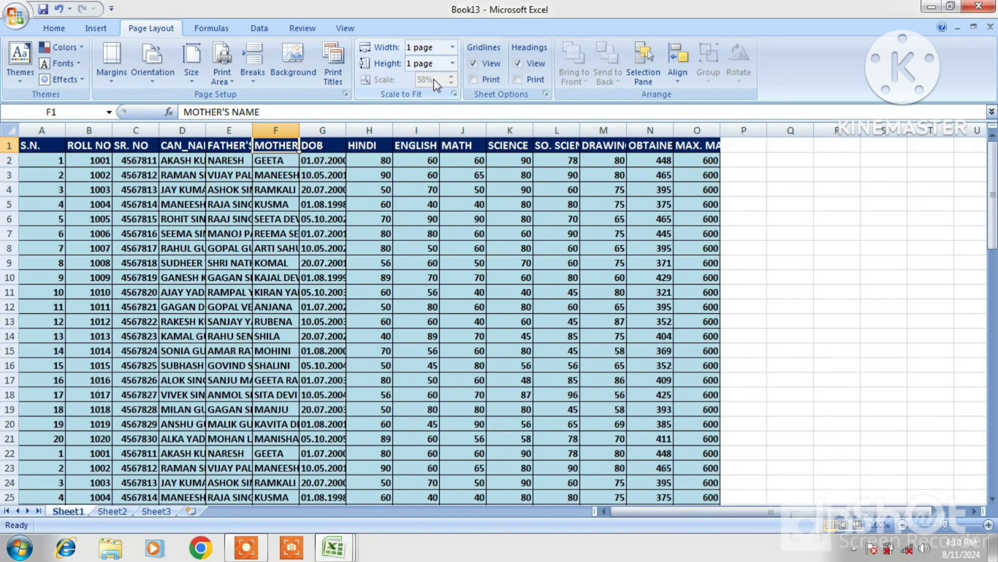
- Reset the print width and height to Automatic and set the scale to 100%
left_click(405, 223)
left_click(452, 47)
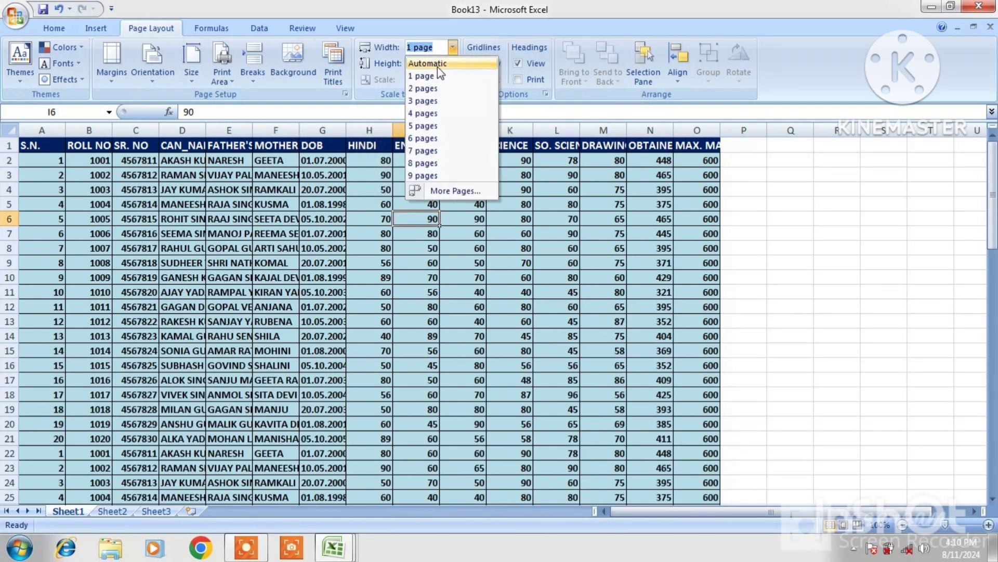
left_click(438, 66)
left_click(453, 63)
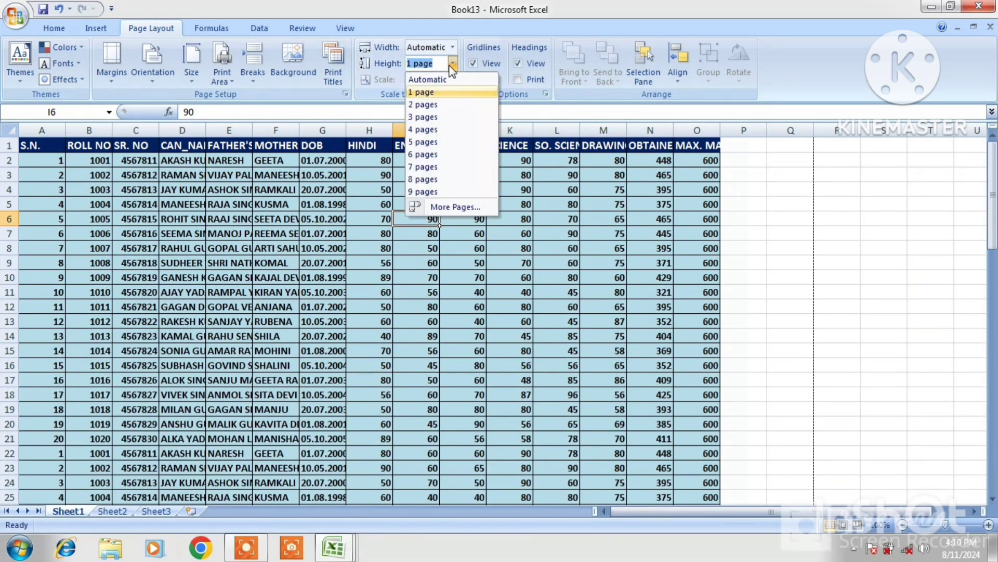
left_click(434, 79)
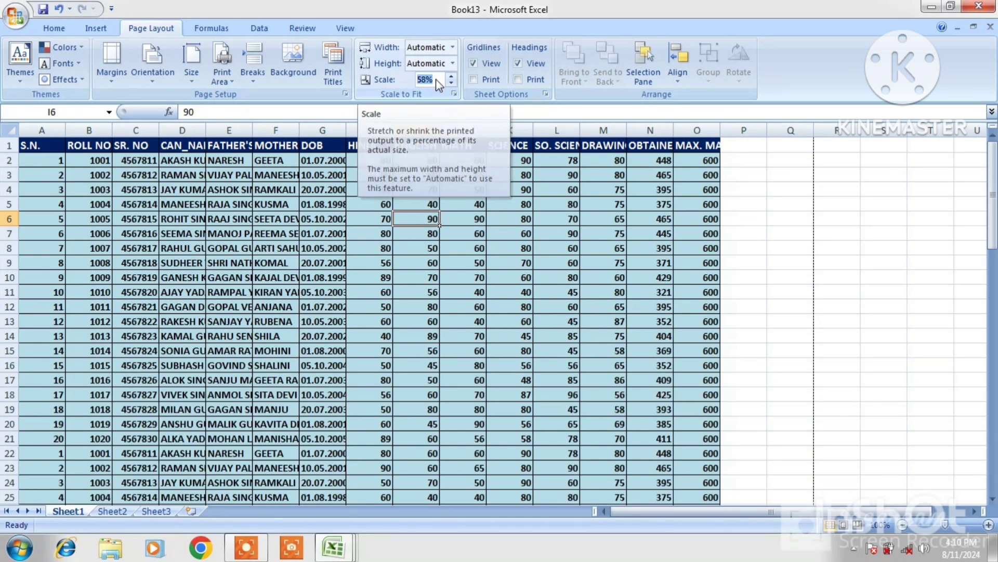
left_click(437, 79)
type("1")
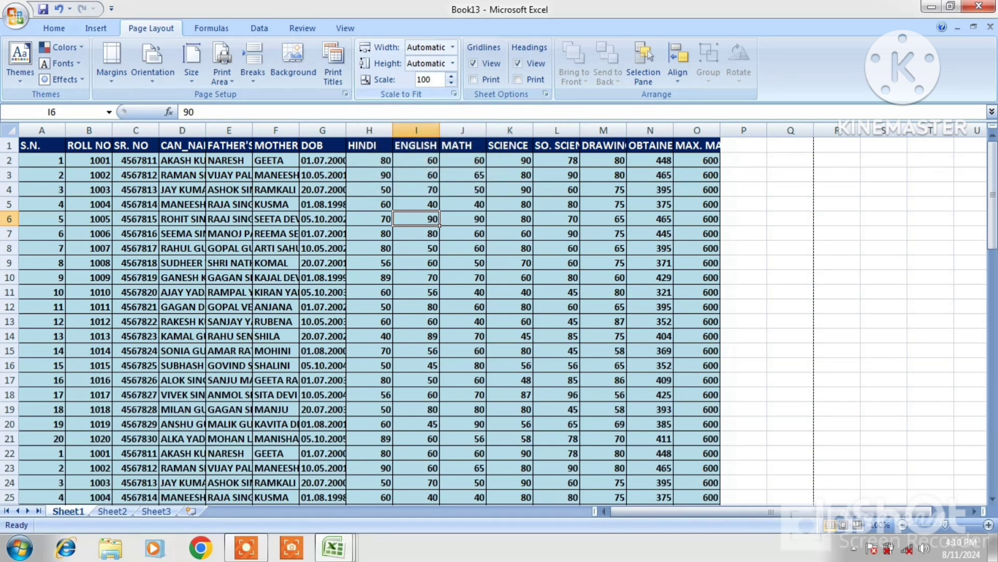
type("00")
left_click(456, 141)
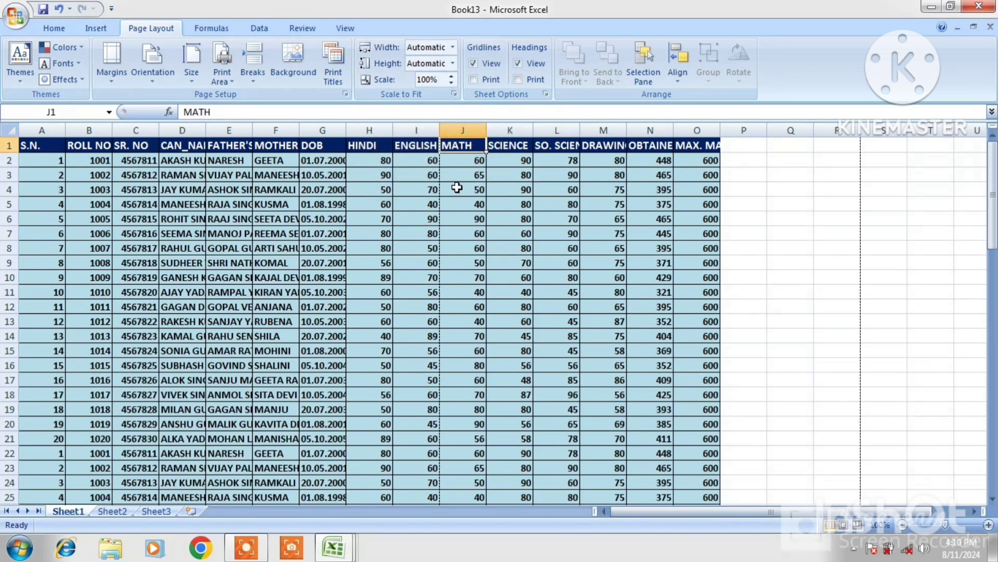
- Preview the printout at full scale, enlarge the first page, check the second page, and close the preview
left_click(164, 179)
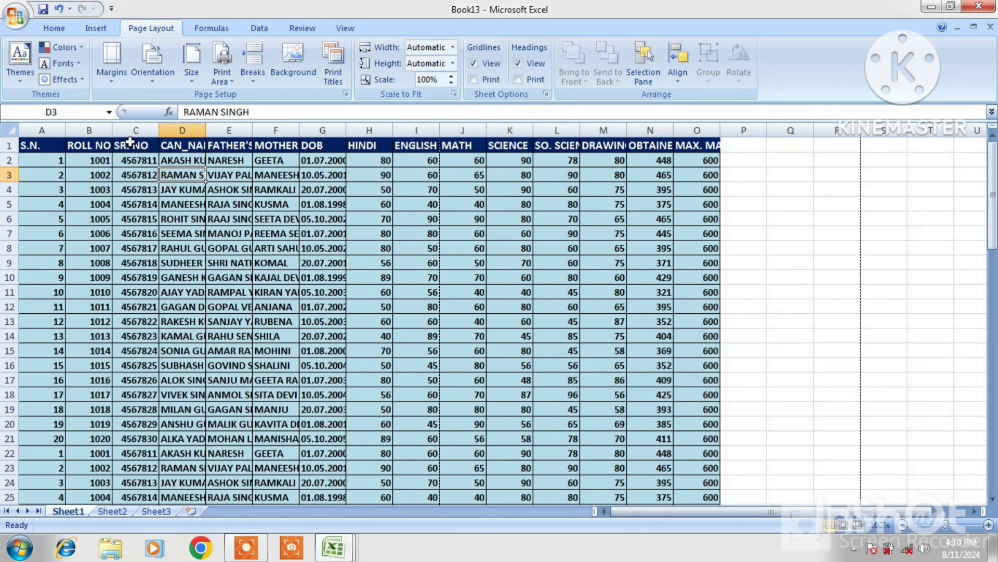
left_click(15, 17)
mouse_move(50, 185)
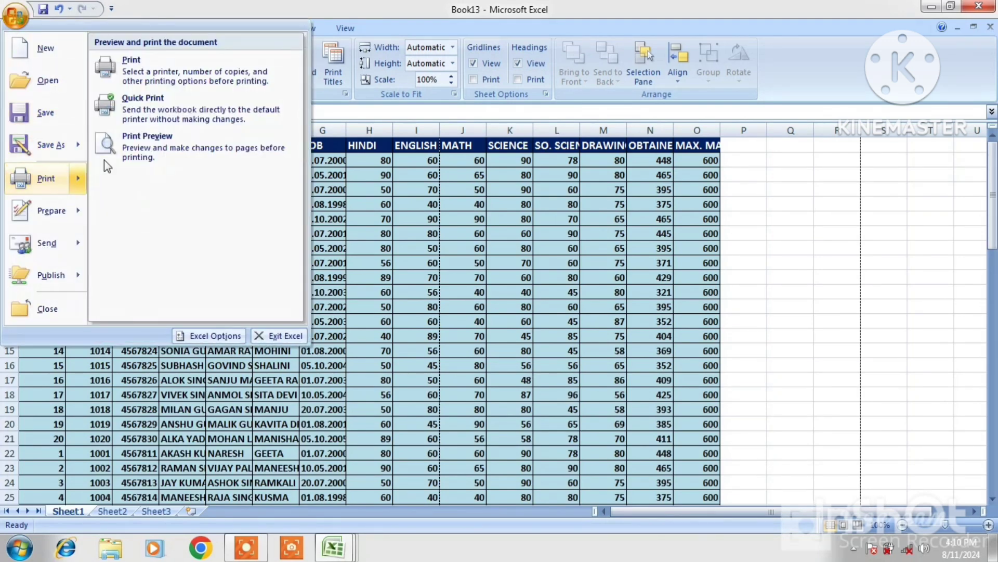
left_click(142, 149)
left_click(523, 238)
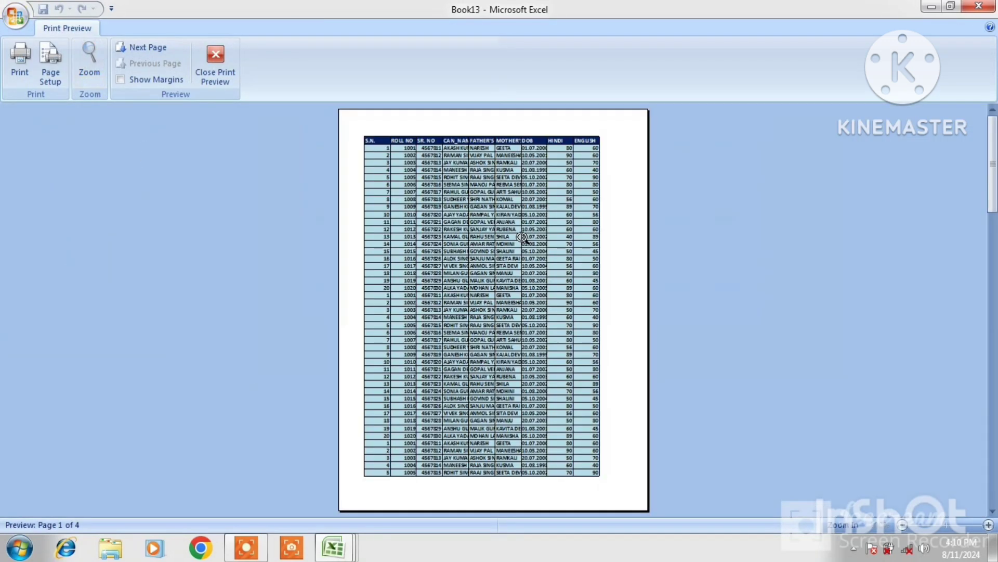
left_click(557, 163)
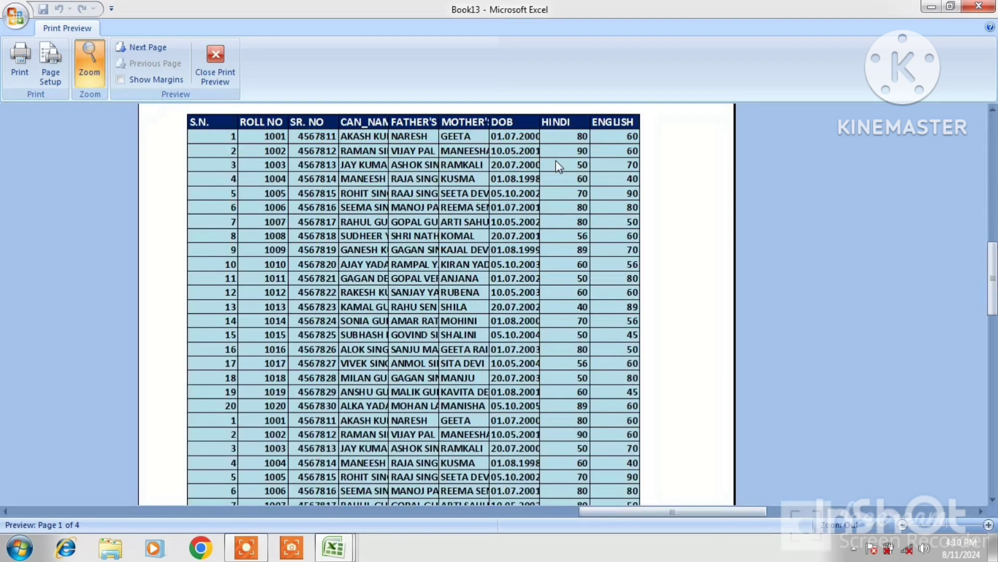
left_click(132, 49)
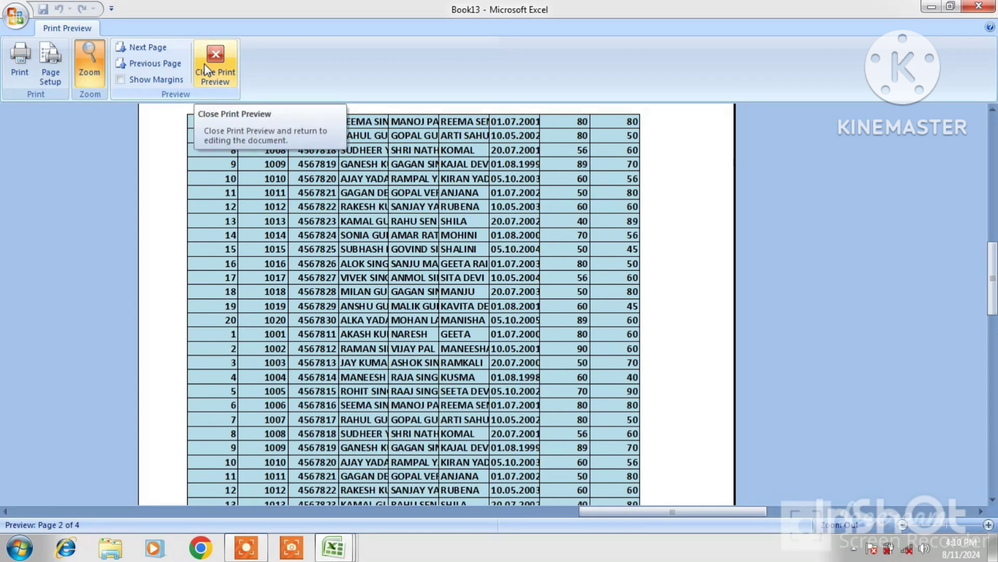
left_click(207, 71)
left_click(501, 178)
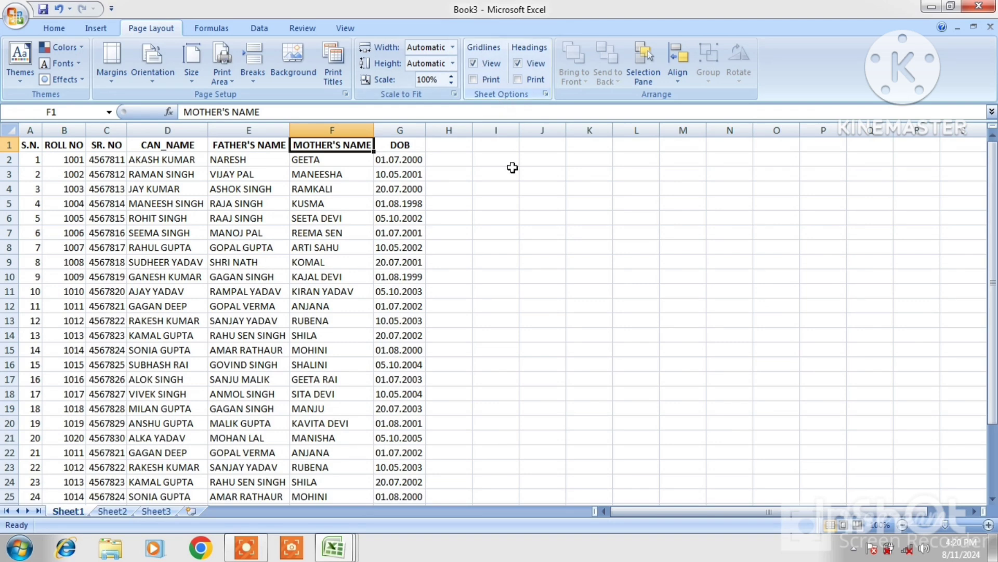
- In the Book3 student list, turn the on-screen gridlines off and back on, and hide the row and column headings
left_click(473, 63)
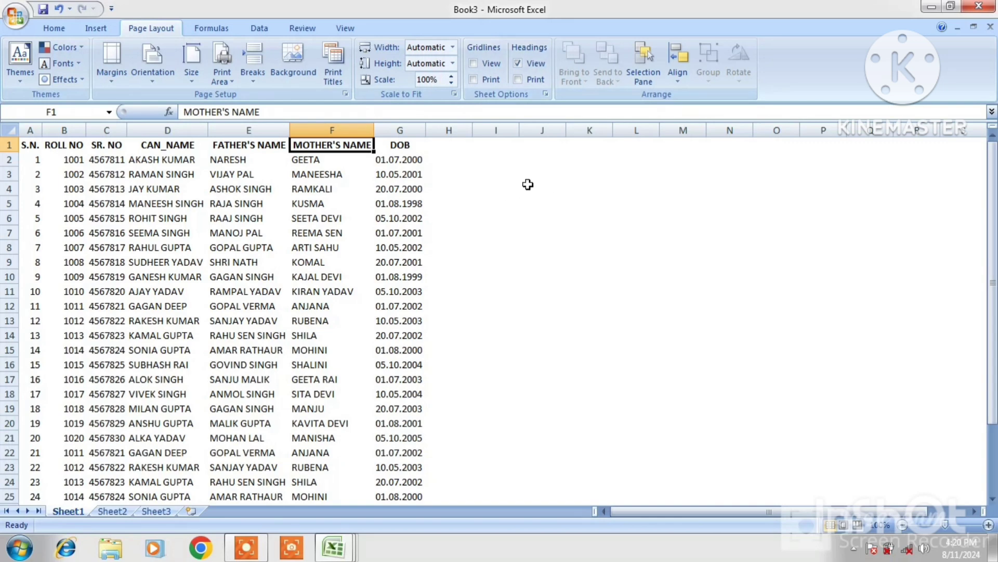
left_click(473, 65)
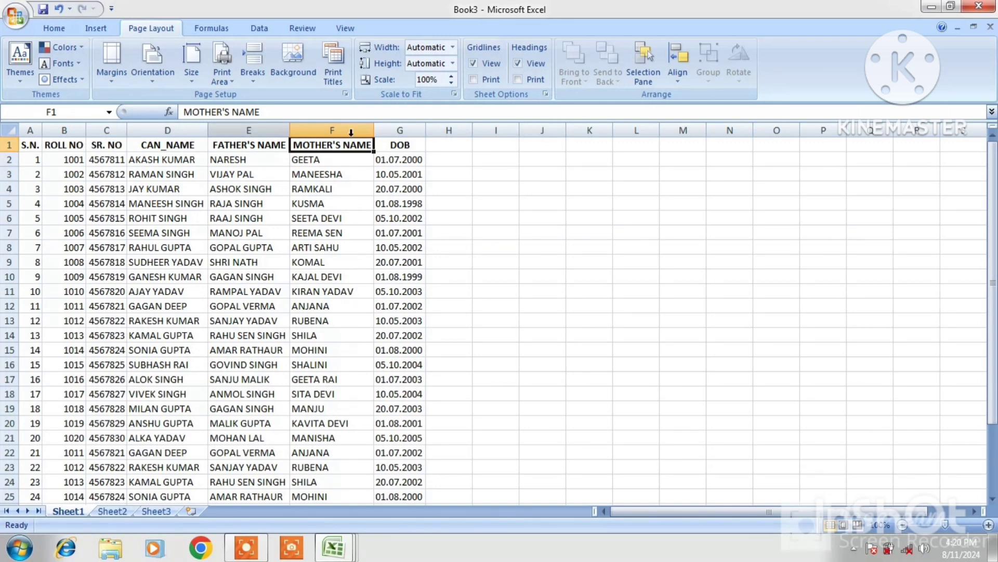
left_click(518, 64)
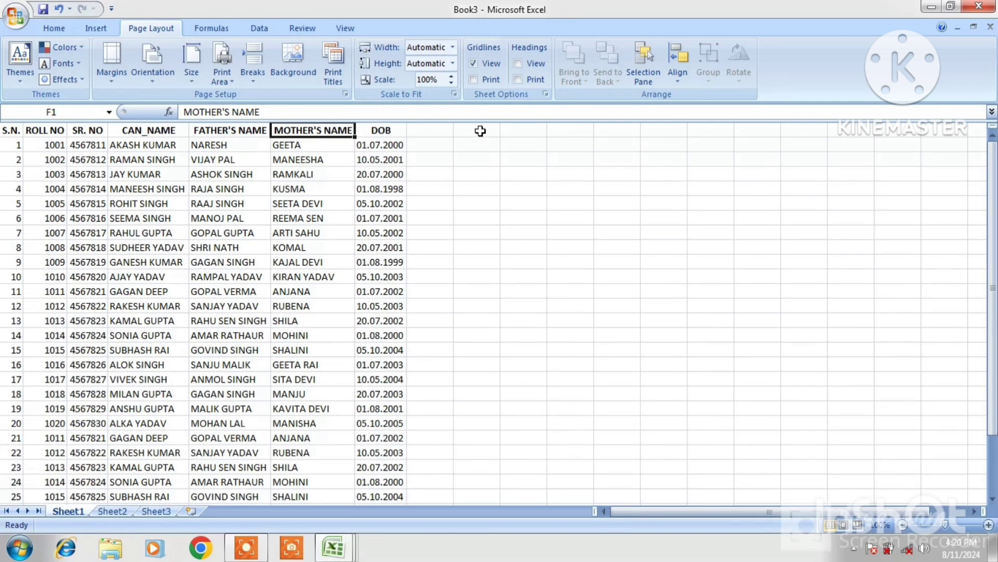
- Show the row and column headings on screen again, check the student list in print preview, and close the preview
left_click(518, 63)
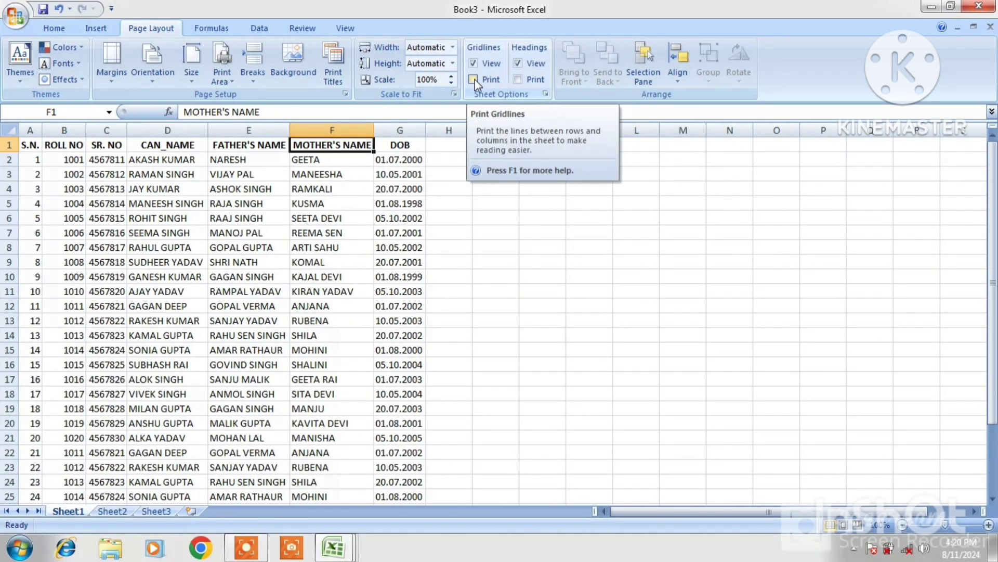
left_click(16, 17)
mouse_move(32, 180)
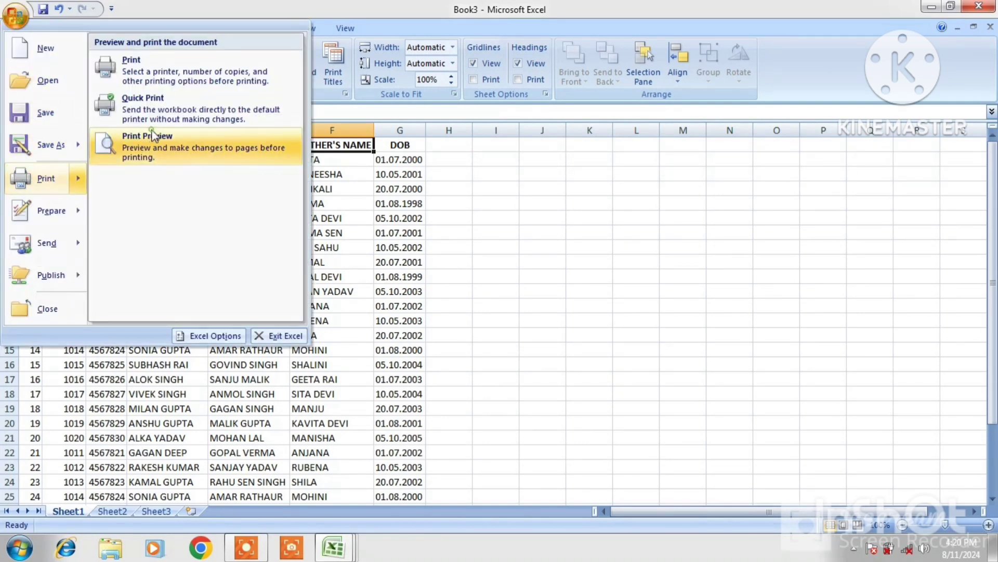
left_click(154, 136)
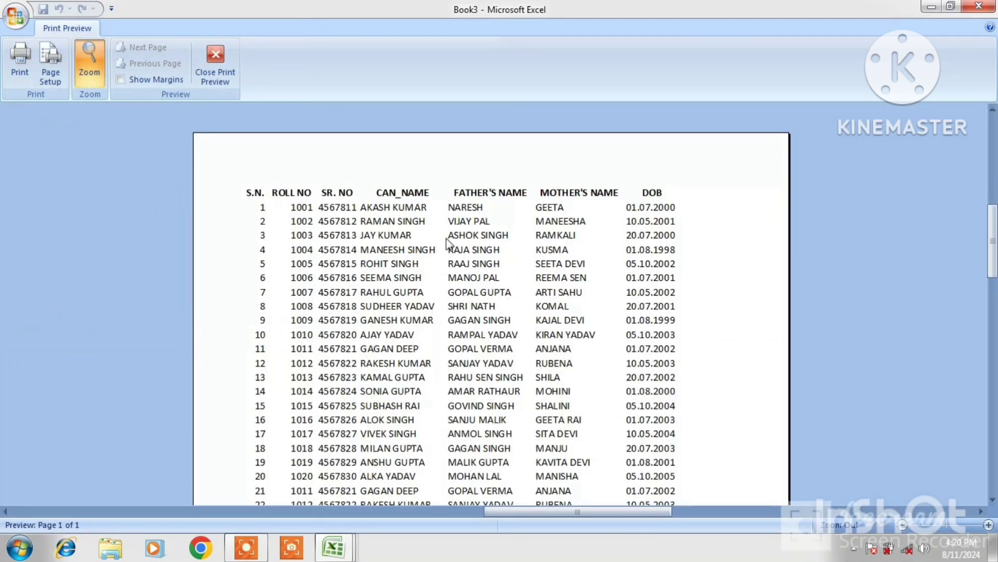
left_click(215, 57)
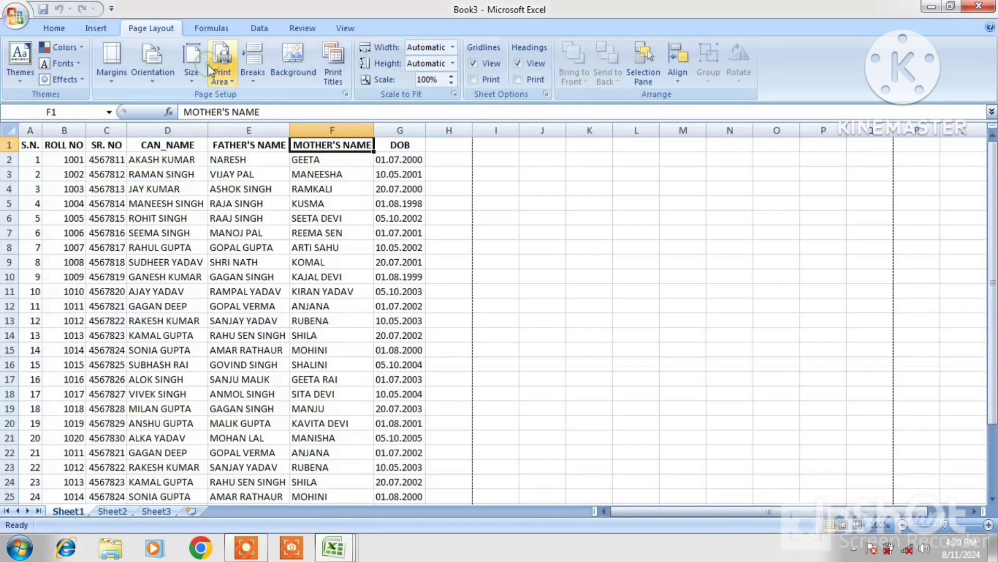
- Turn on gridline printing, check the student list in print preview, and return to the sheet
left_click(473, 80)
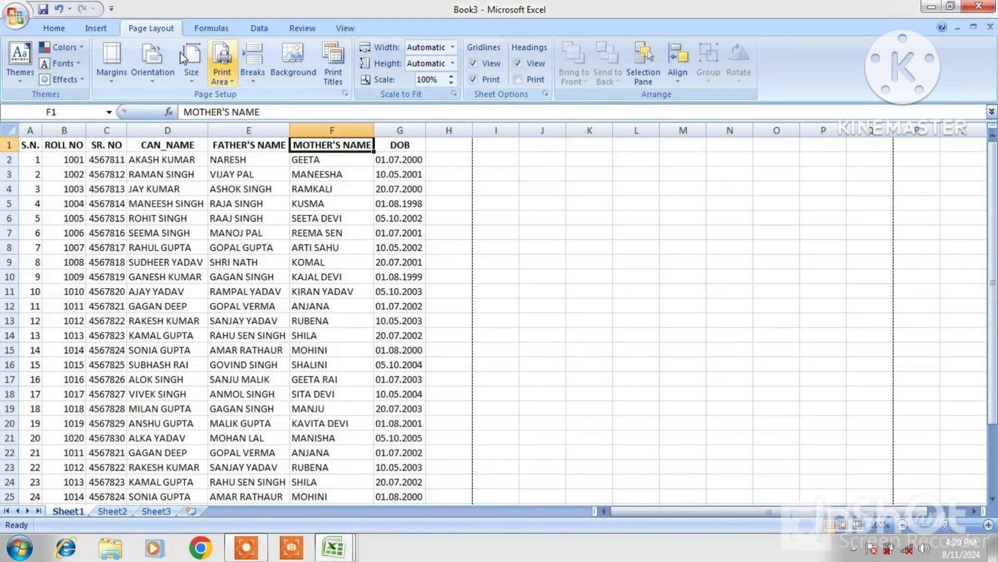
left_click(6, 18)
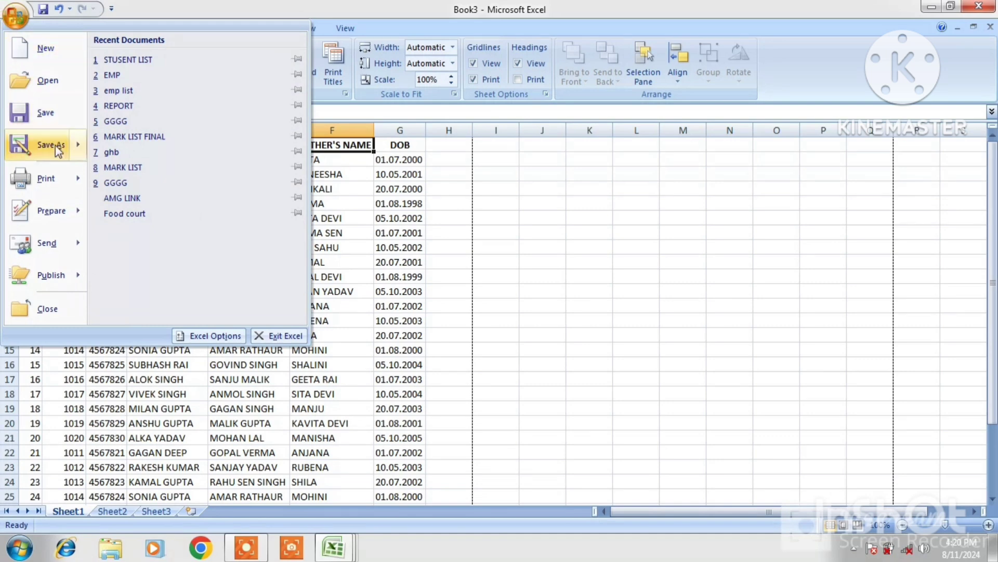
mouse_move(60, 180)
left_click(144, 146)
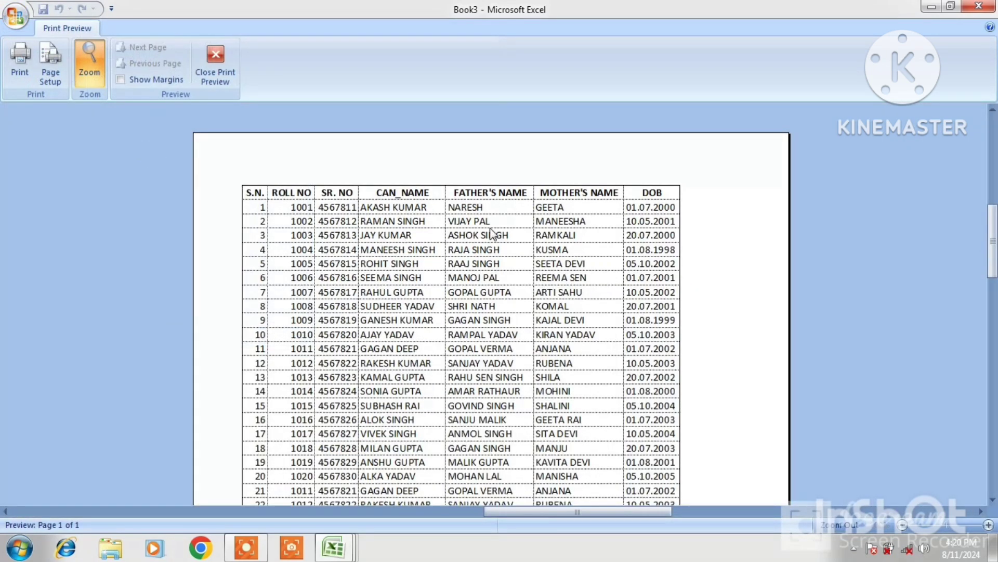
left_click(220, 64)
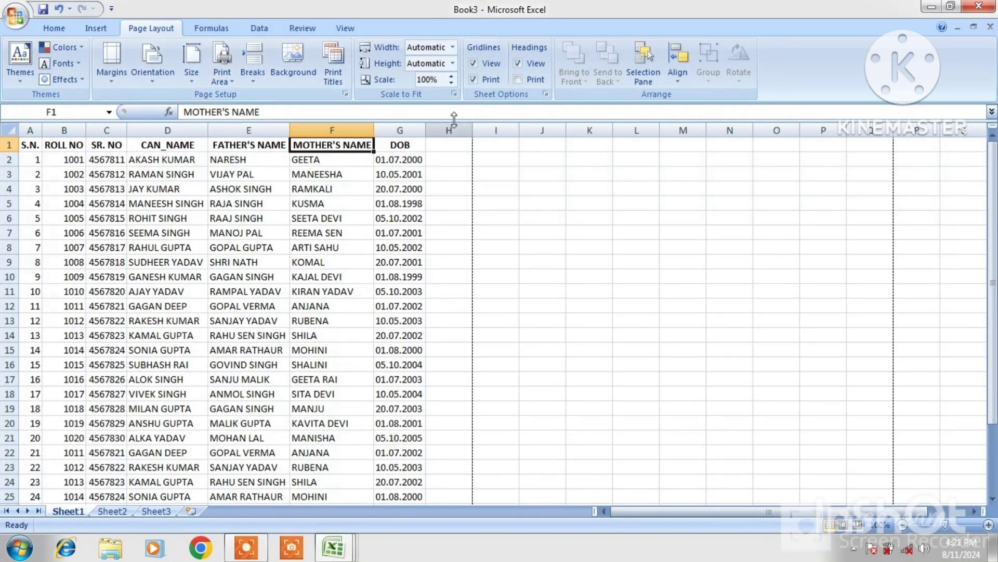
- Turn gridline printing off, preview the printout without gridlines, and return to the sheet
left_click(474, 80)
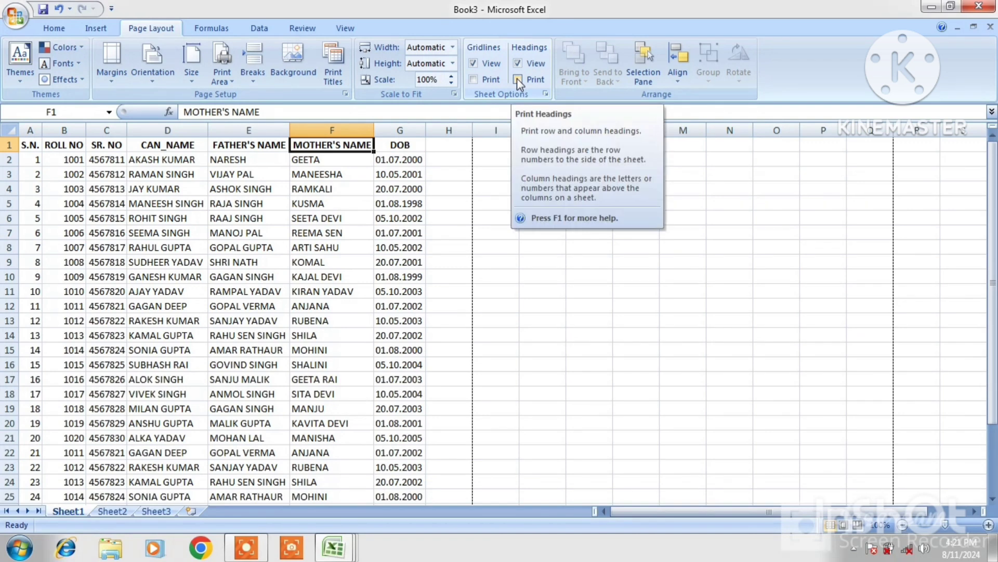
left_click(13, 22)
mouse_move(34, 183)
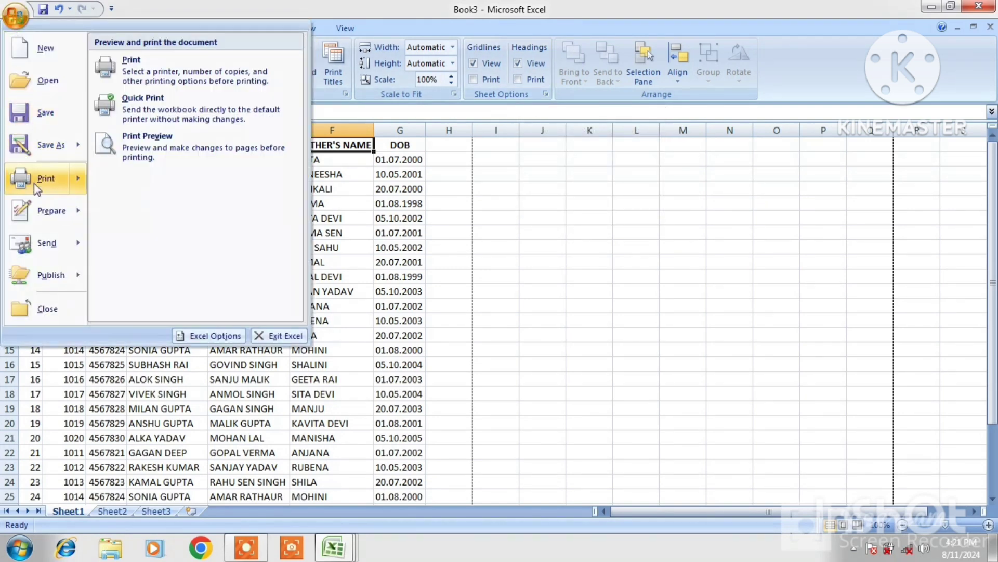
left_click(152, 146)
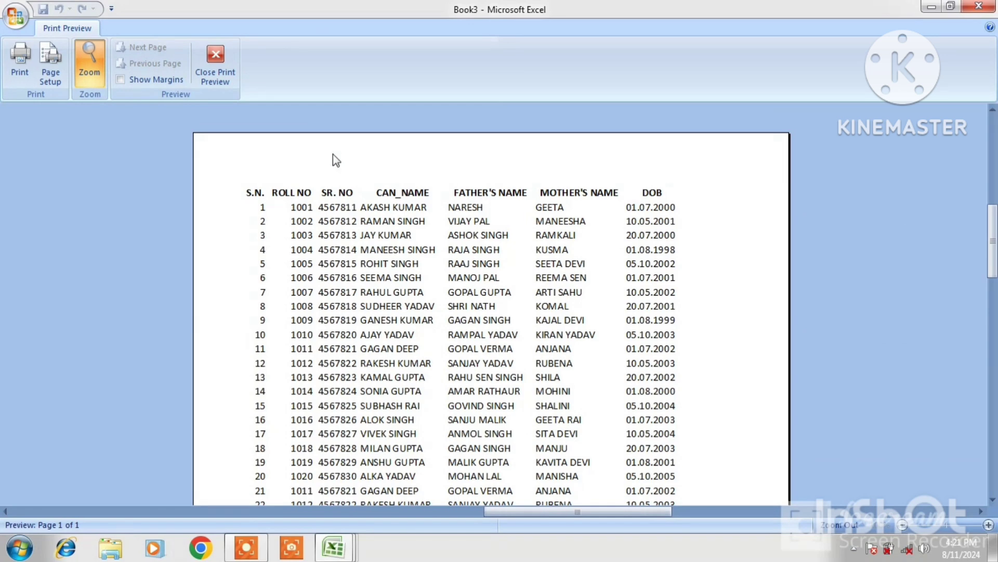
left_click(217, 68)
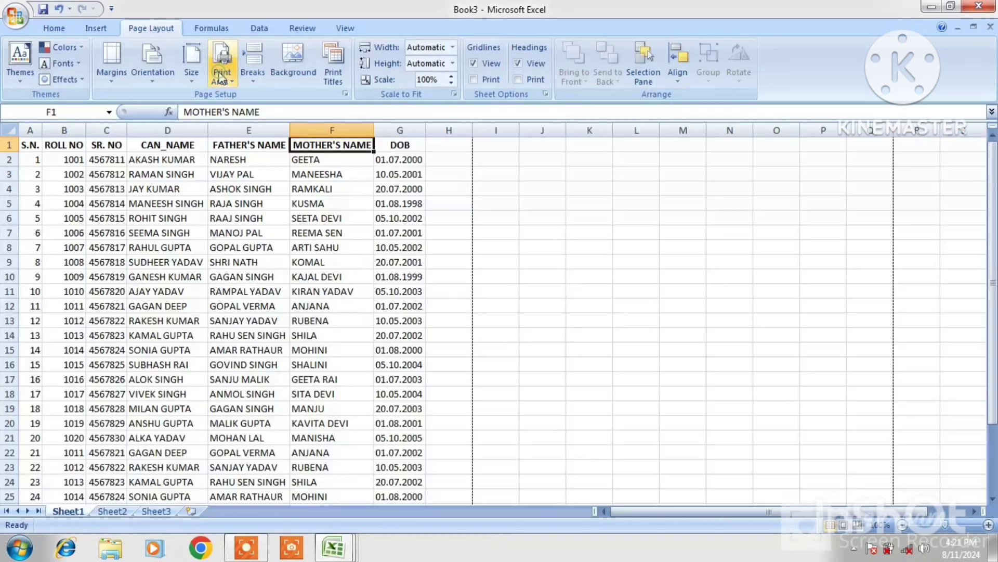
- Turn on printing of the row and column headings, check them in print preview, and close the preview
left_click(518, 79)
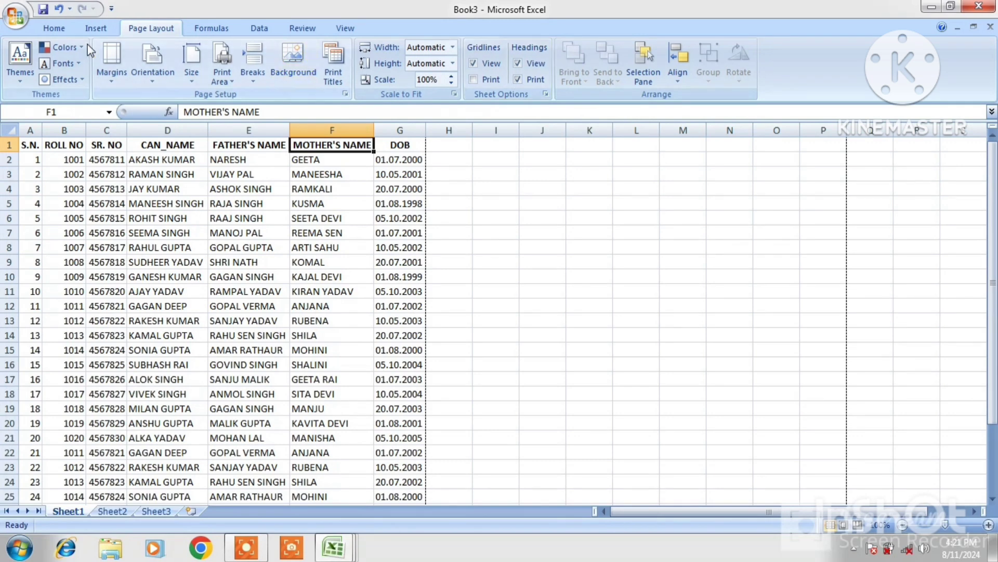
left_click(20, 17)
mouse_move(62, 179)
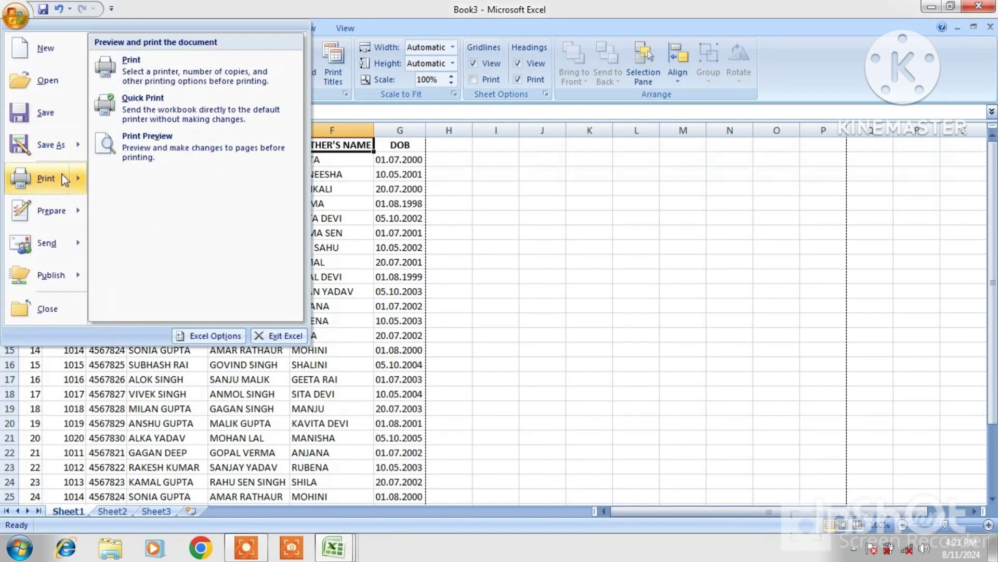
left_click(172, 138)
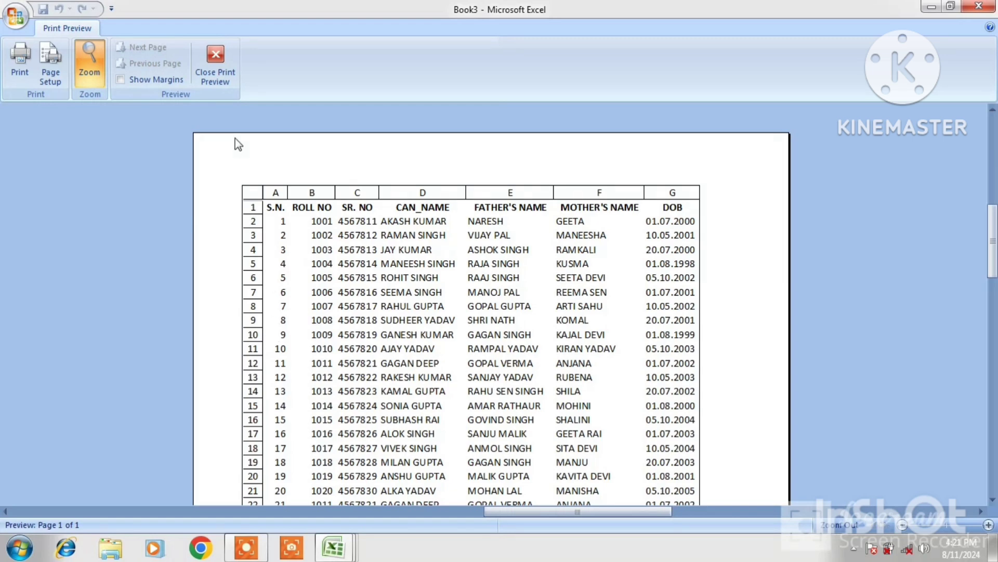
left_click(219, 70)
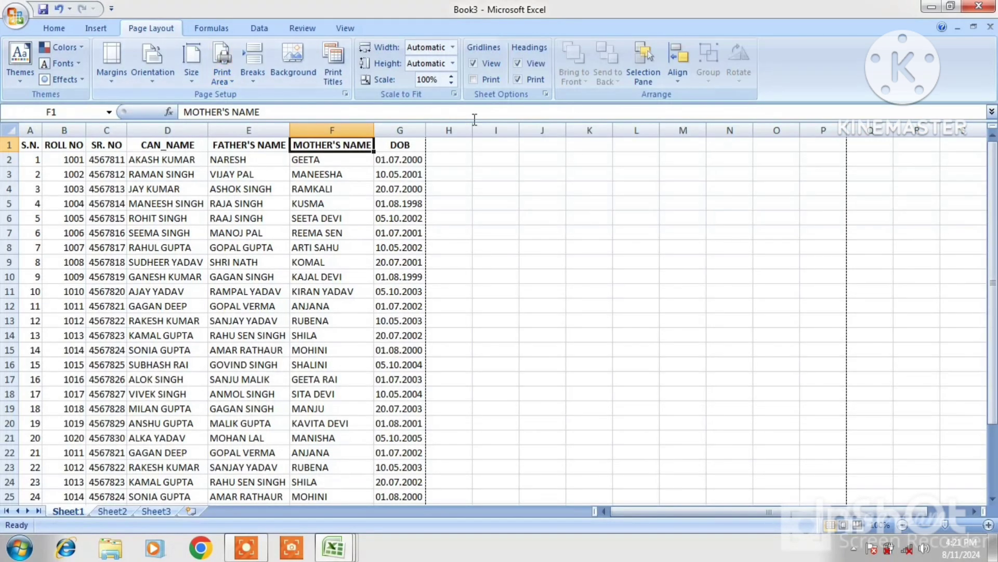
- Enable gridline printing together with the headings, check both in print preview, and close the preview
left_click(472, 80)
left_click(16, 16)
mouse_move(54, 193)
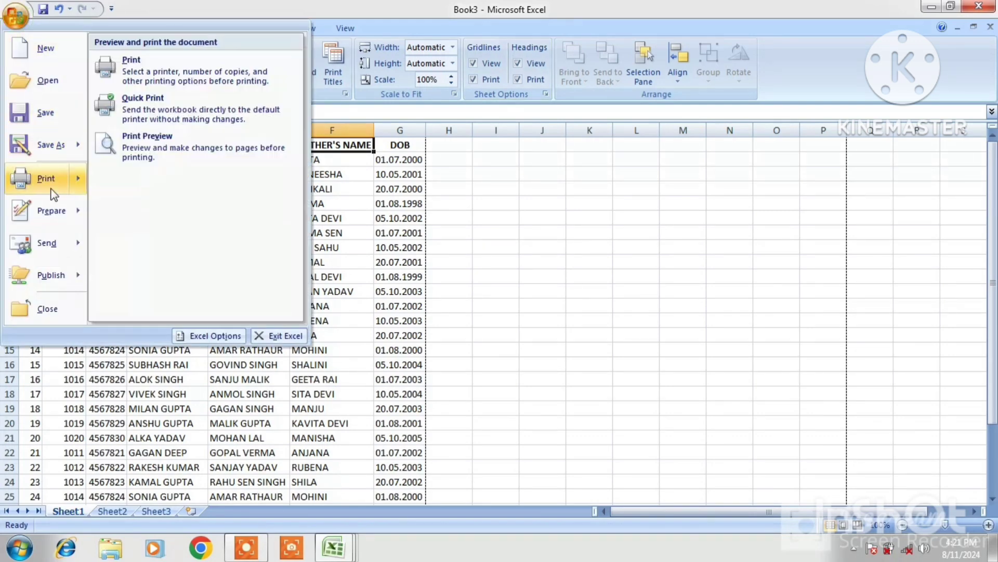
left_click(158, 157)
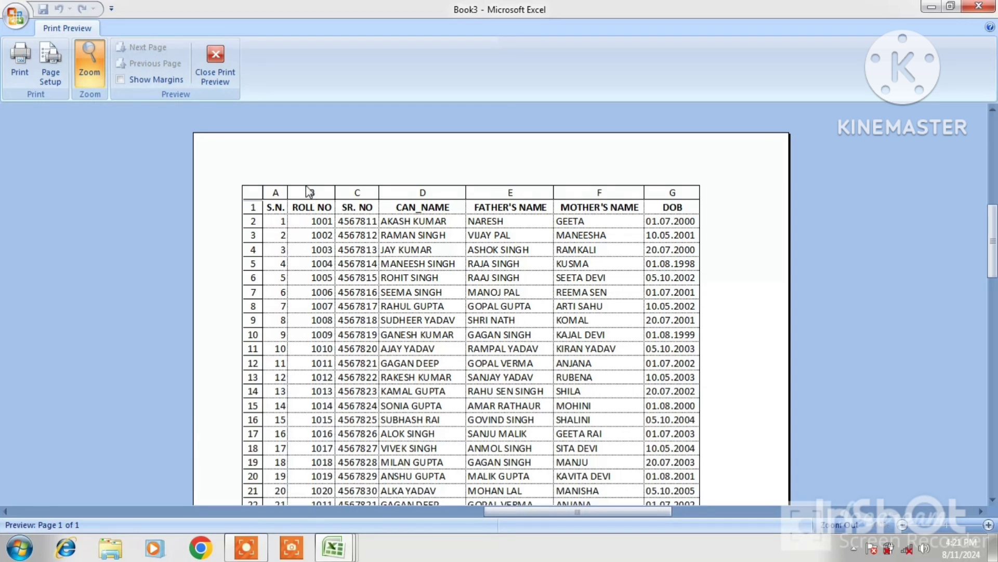
left_click(215, 67)
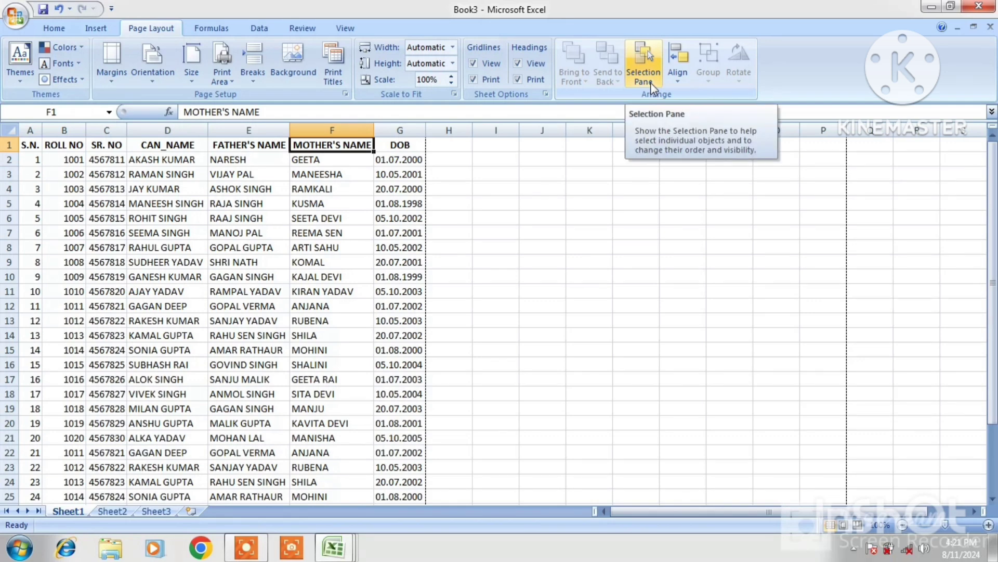
- Draw an oval about 3.73" high and 3.72" wide in the empty cells beside the student table
left_click(572, 218)
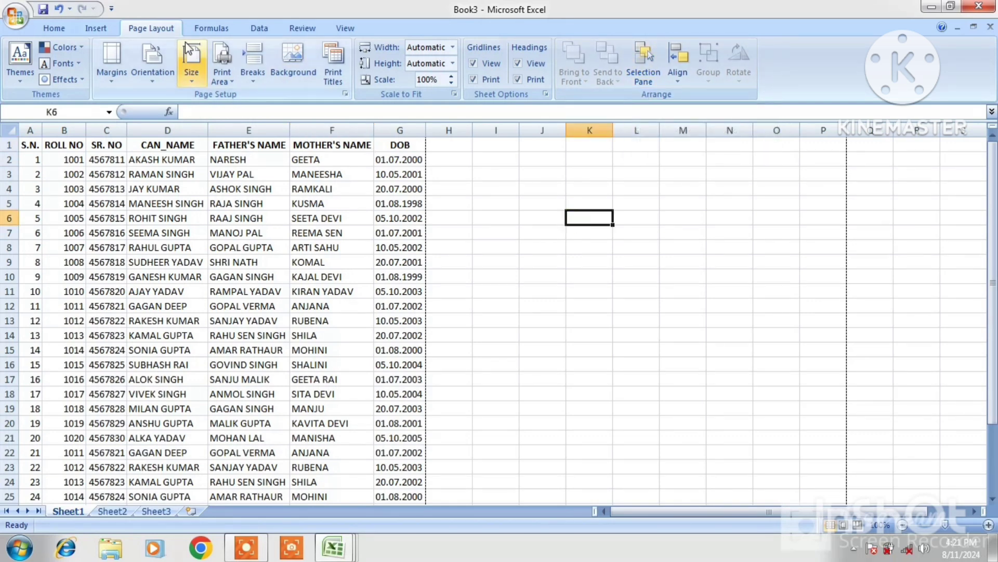
left_click(93, 29)
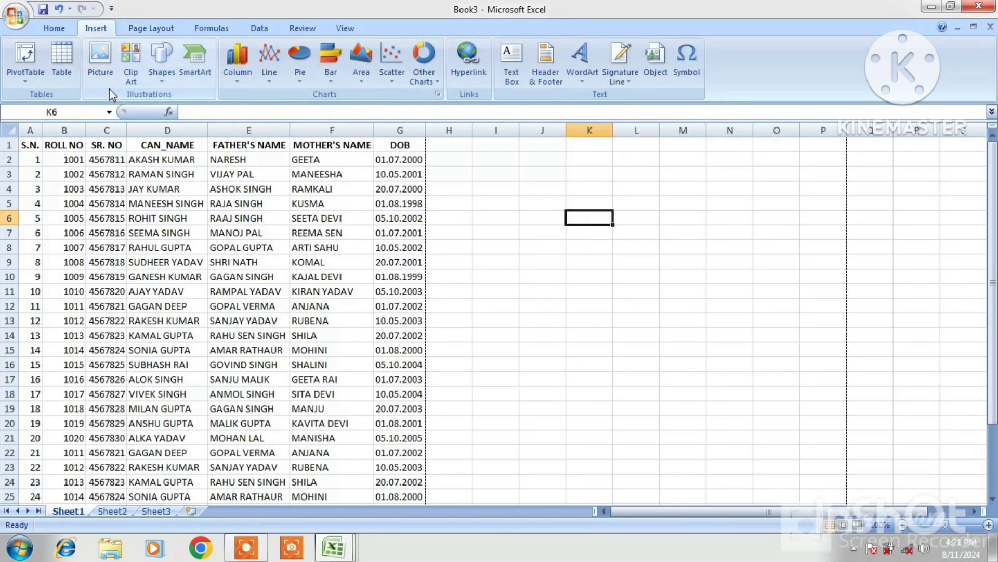
left_click(161, 76)
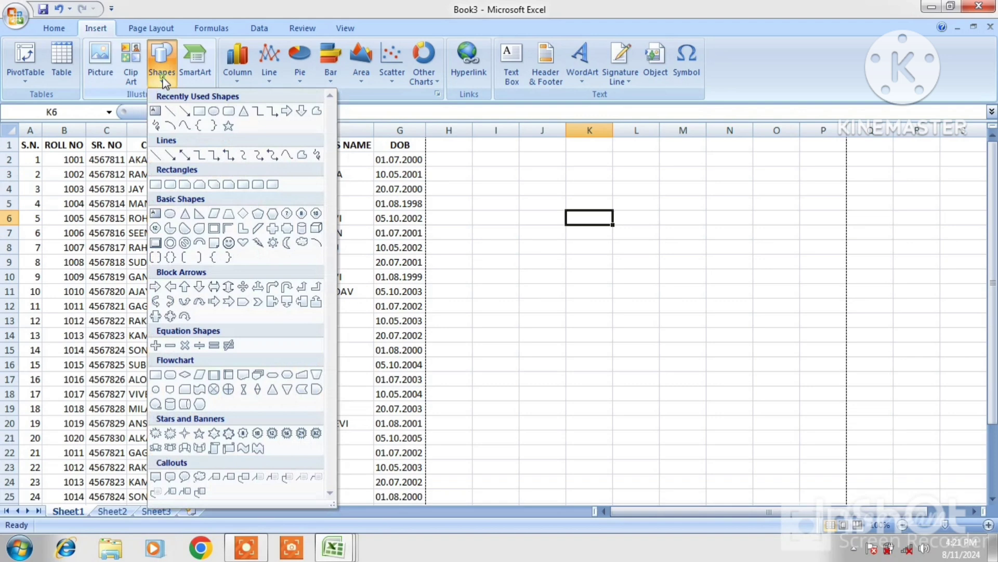
left_click(212, 112)
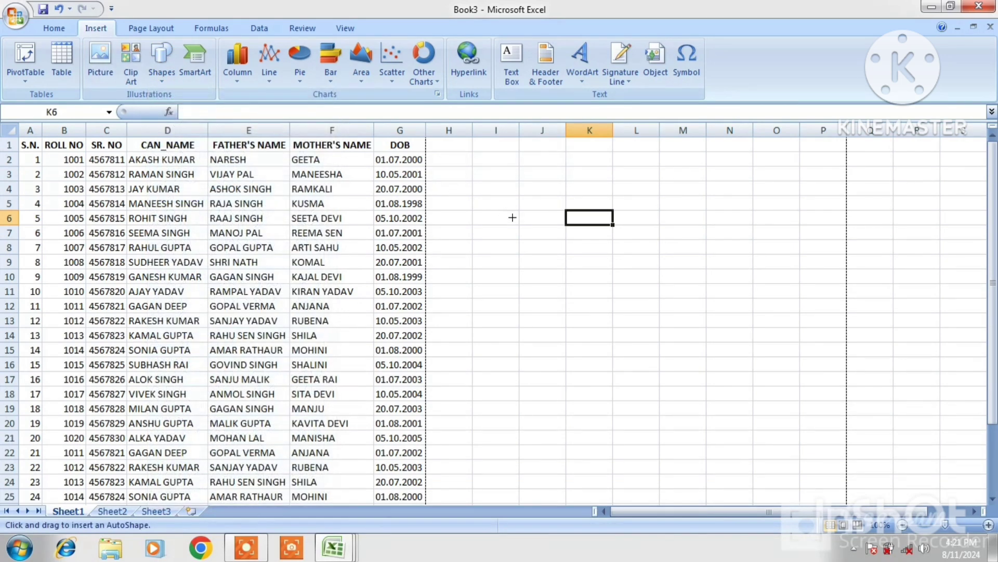
mouse_move(512, 217)
left_mouse_down()
mouse_move(657, 435)
mouse_move(773, 480)
left_mouse_up()
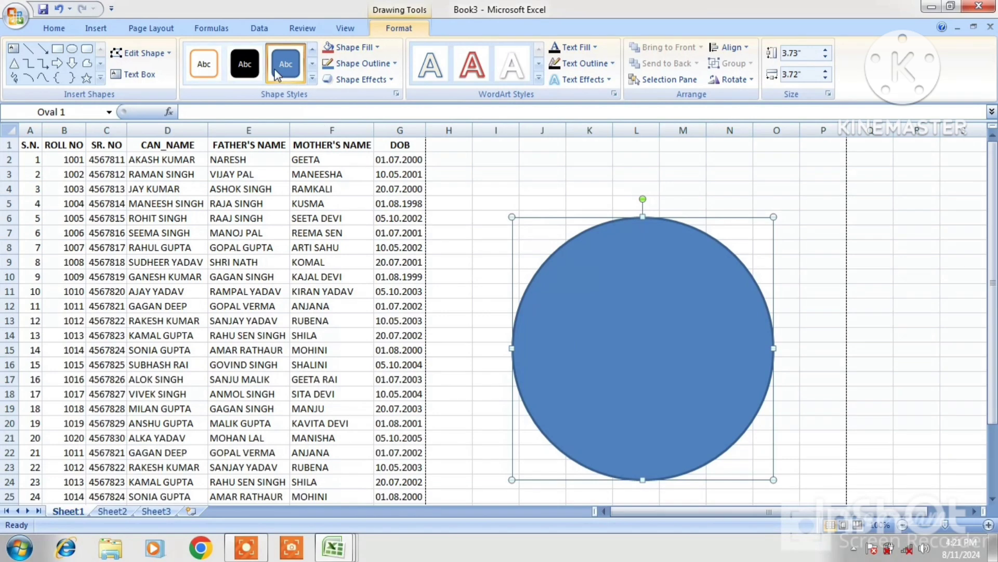
- Fill the circle with the Koala picture from the Sample Pictures folder
left_click(374, 48)
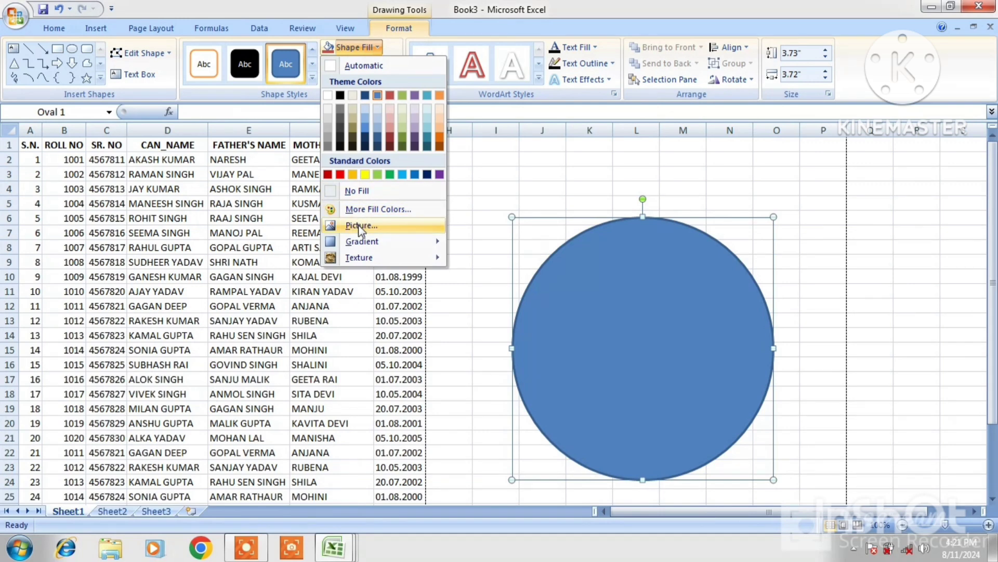
left_click(361, 227)
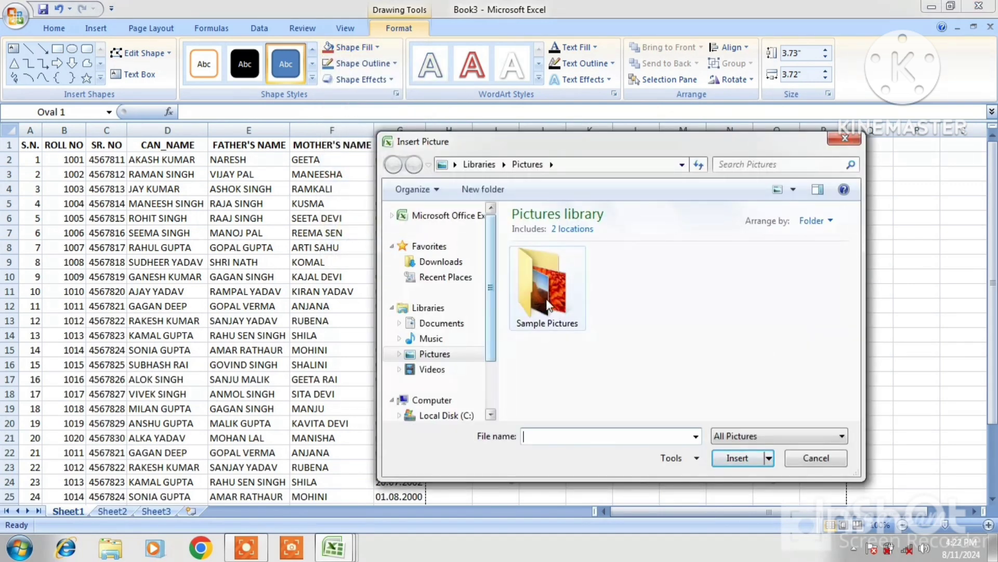
double_click(549, 305)
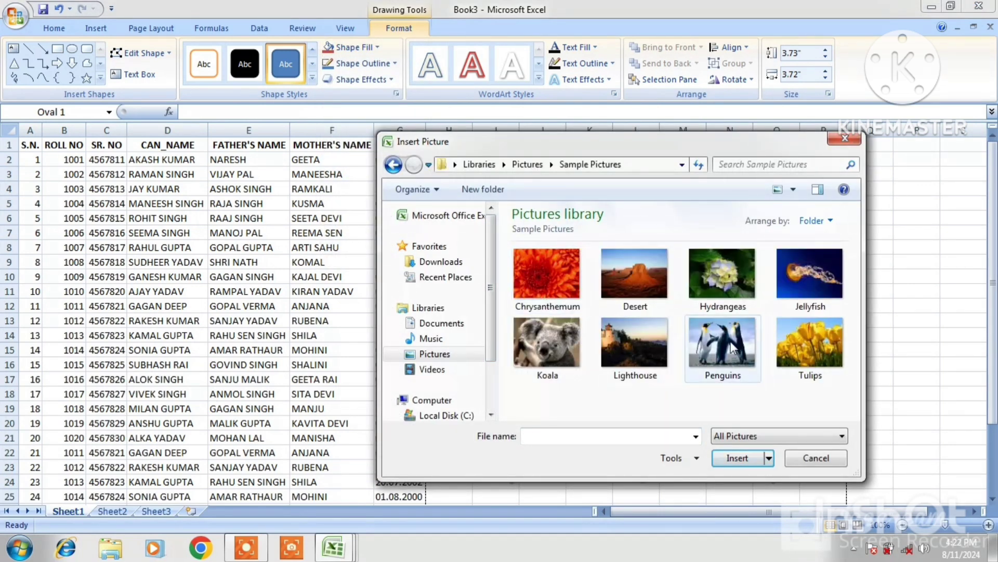
double_click(557, 338)
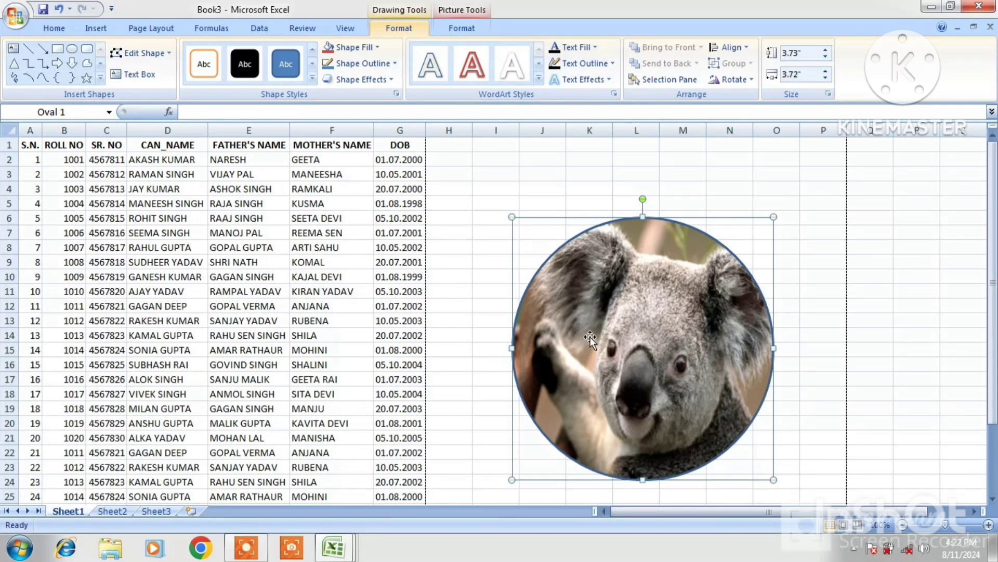
- Add a text box reading VBHVBJVB over the middle of the koala circle
left_click(135, 74)
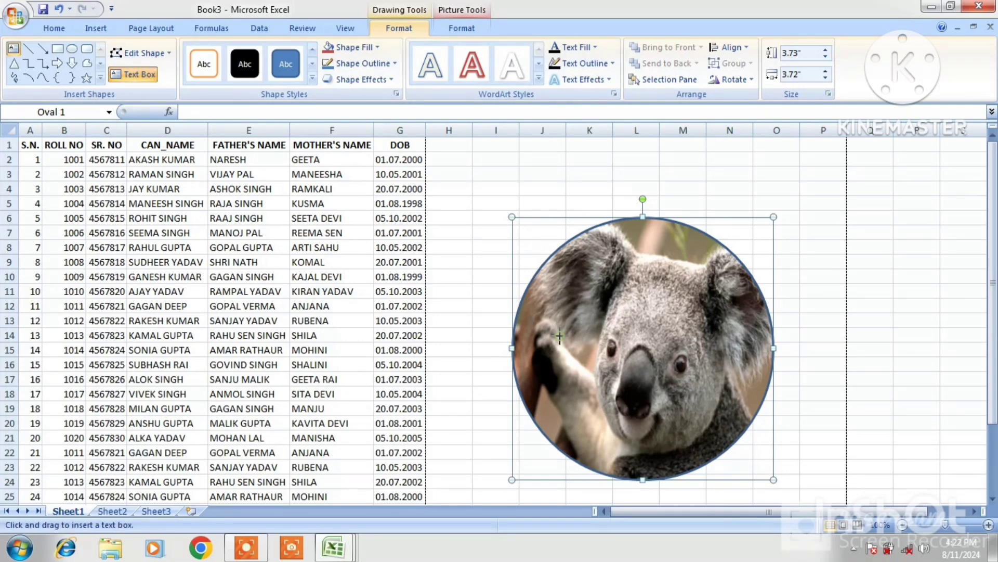
left_click_drag(560, 336, 703, 399)
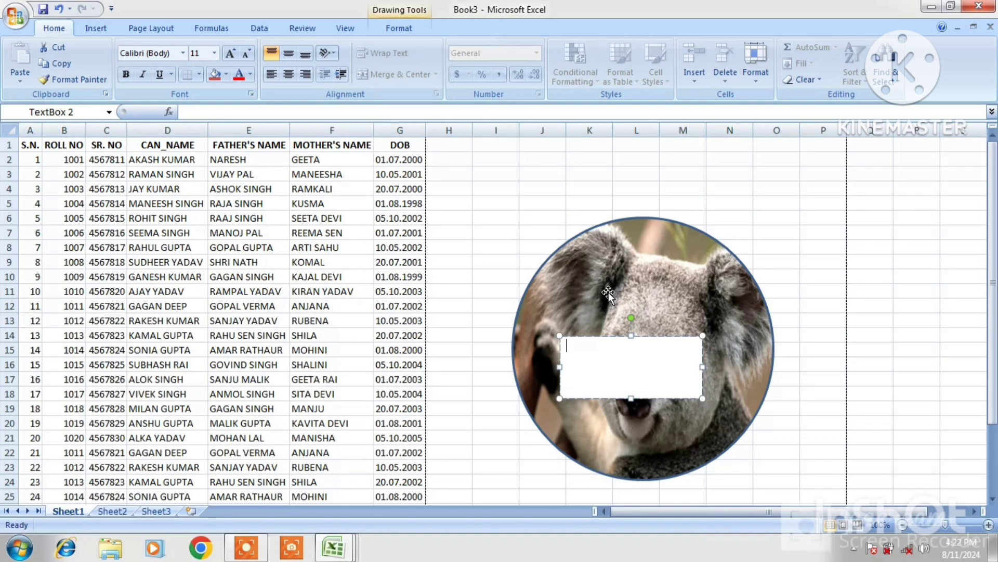
type("VBHVBJVB")
left_click(775, 389)
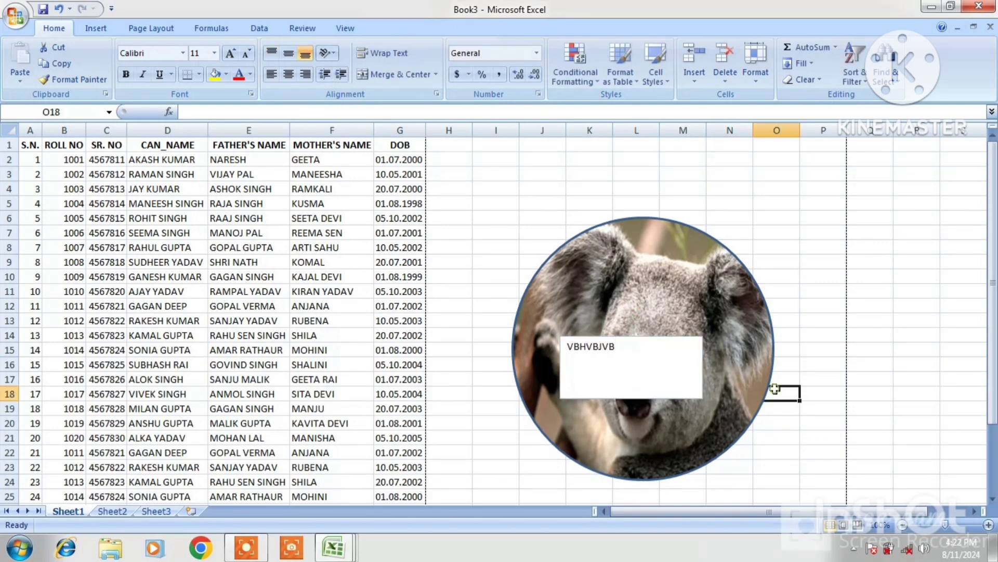
- Cut the text box from the koala circle and return to the page layout commands
left_click(722, 361)
left_click(659, 346)
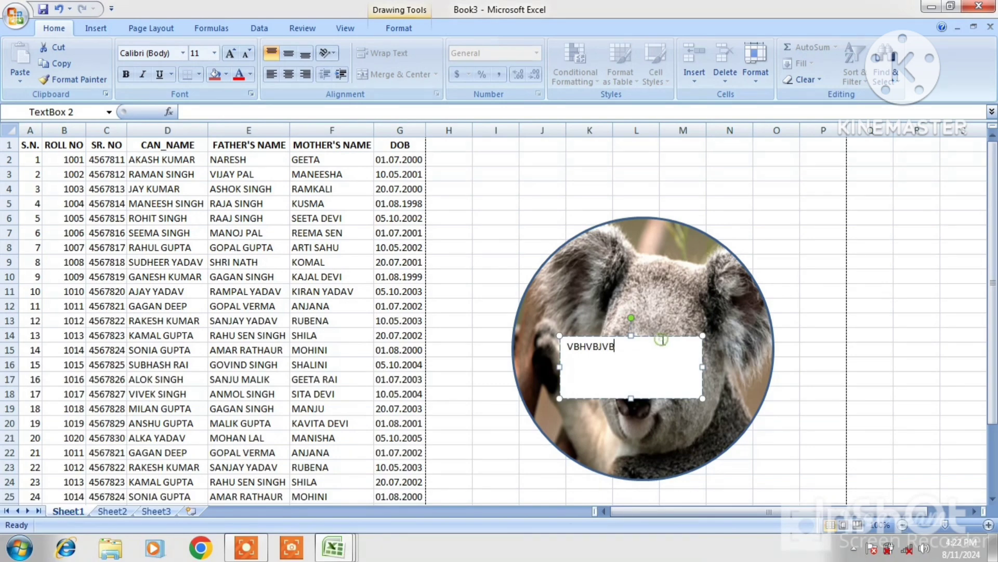
right_click(656, 334)
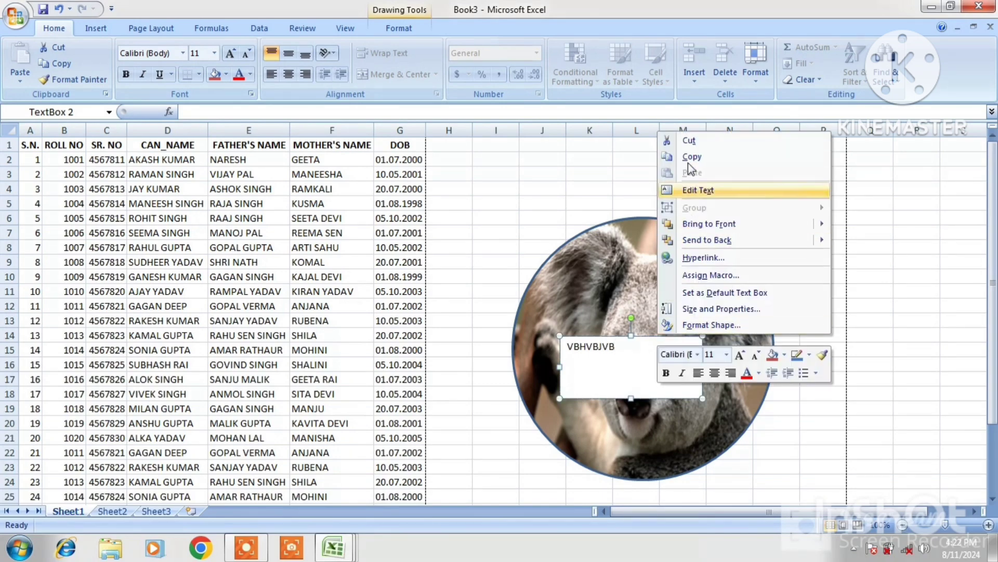
left_click(687, 142)
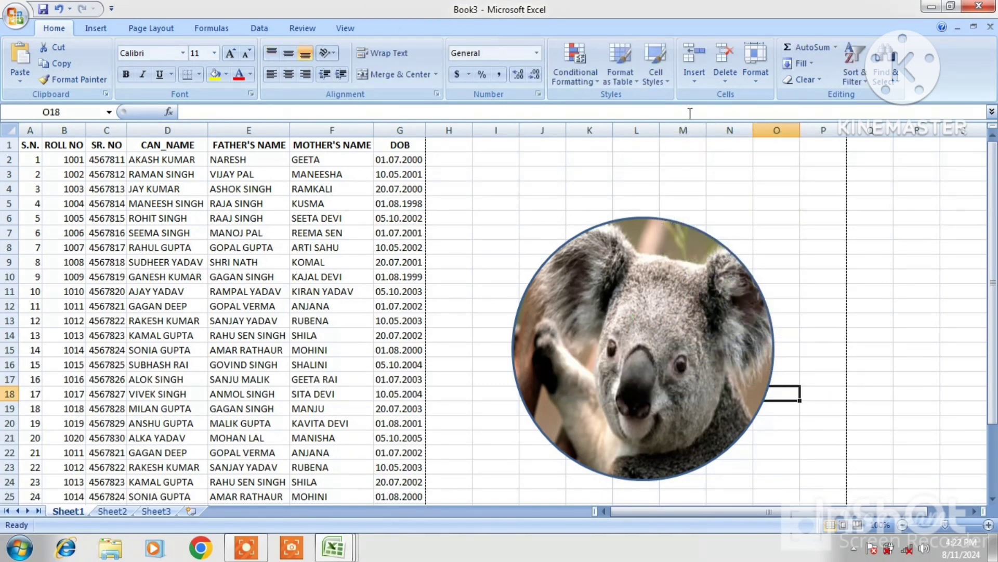
left_click(147, 29)
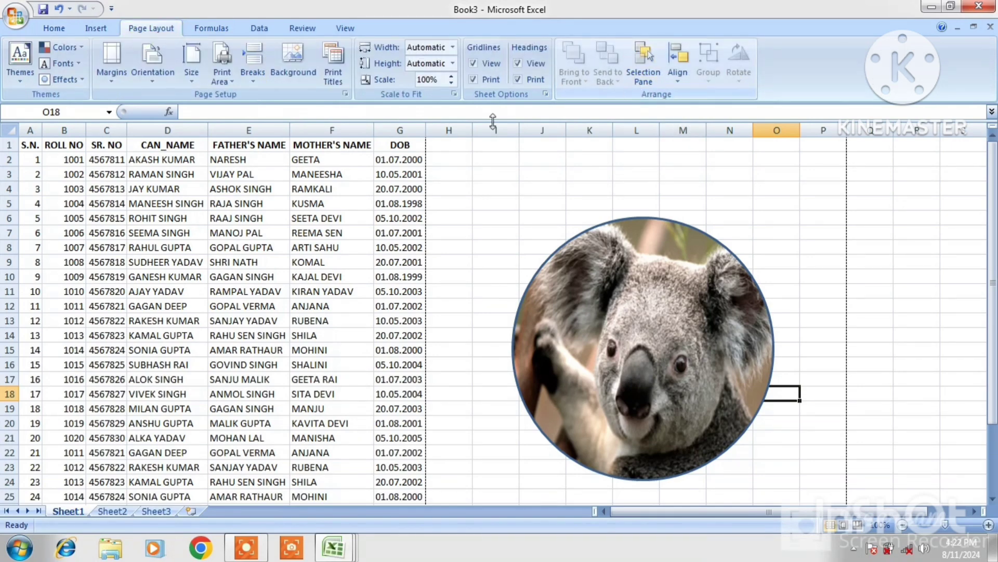
- Draw a five-point star about 4.83" high and 3.84" wide over the koala circle and fill it with red
left_click(93, 31)
left_click(159, 78)
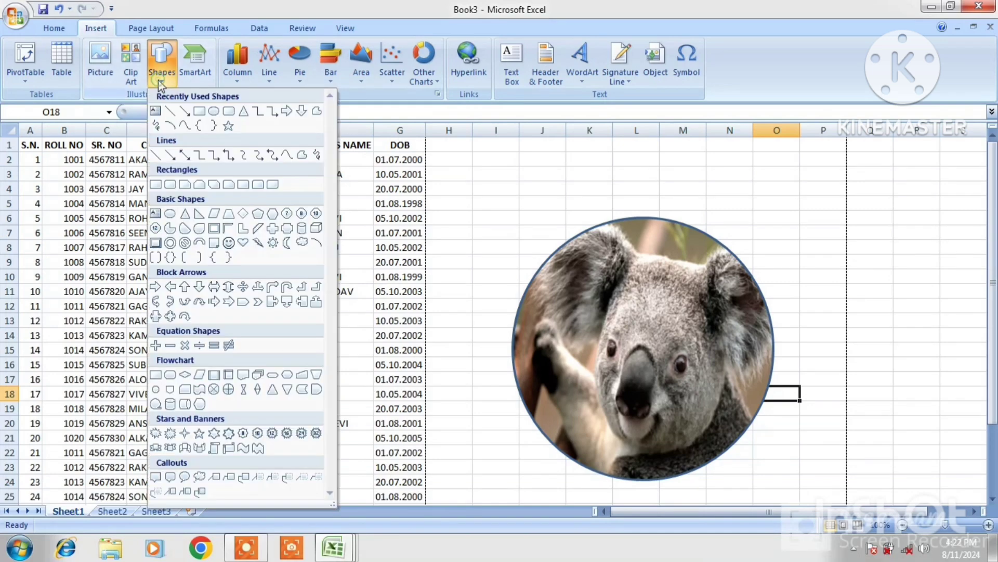
left_click(229, 126)
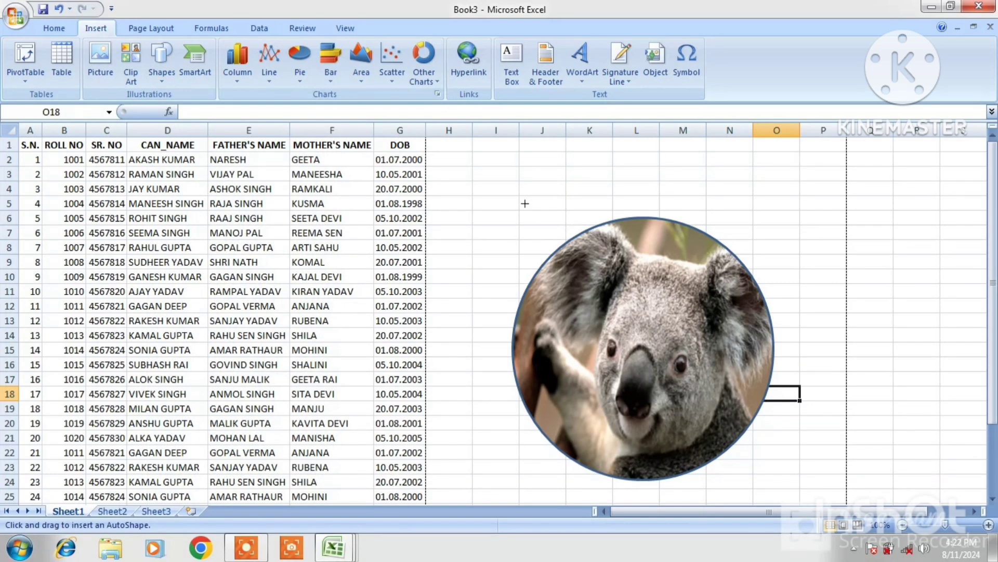
mouse_move(525, 204)
left_mouse_down()
mouse_move(754, 486)
mouse_move(769, 482)
mouse_move(796, 498)
left_mouse_up()
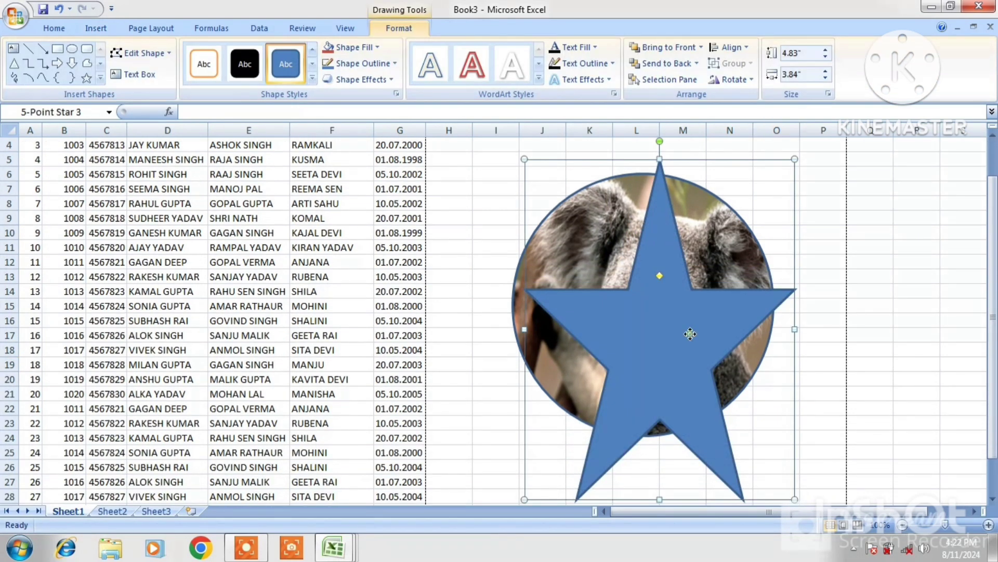
left_click_drag(691, 333, 686, 318)
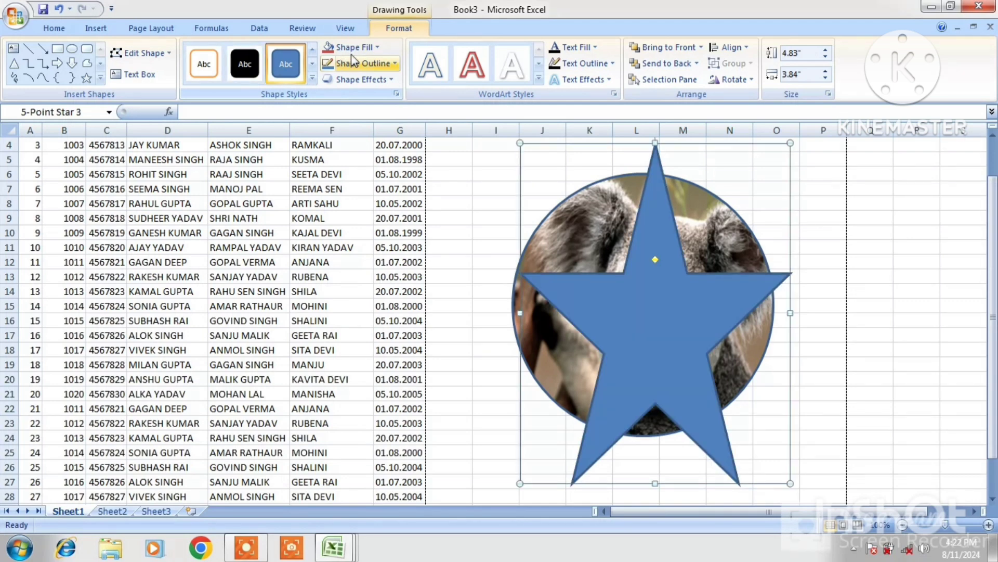
left_click(376, 48)
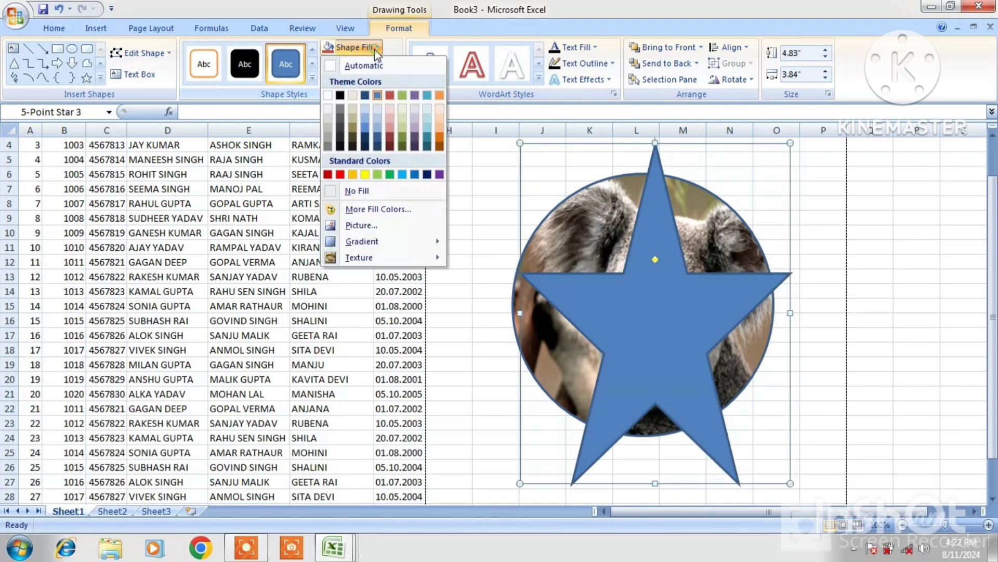
left_click(341, 175)
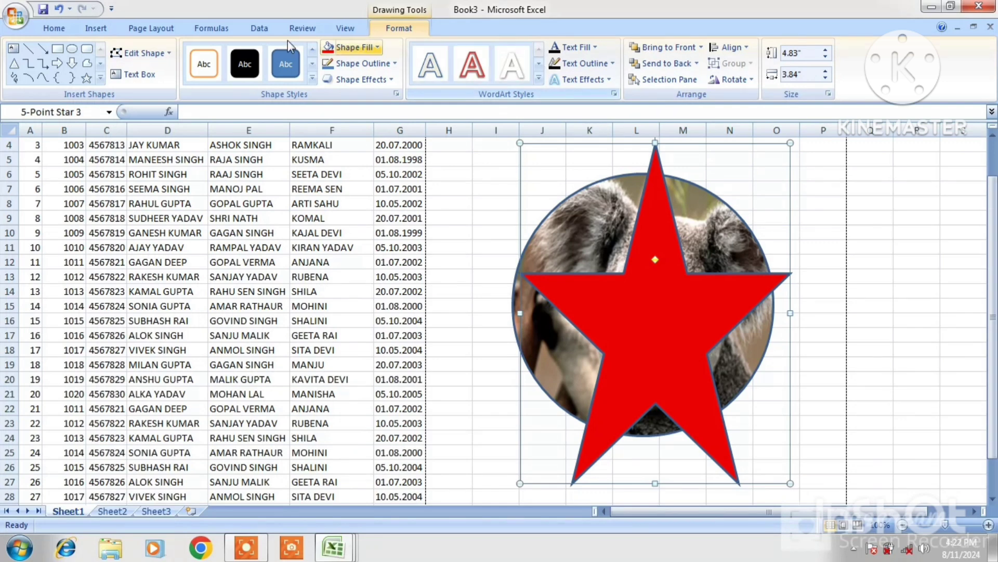
- Apply Bring to Front and Bring Forward to the red star
left_click(165, 30)
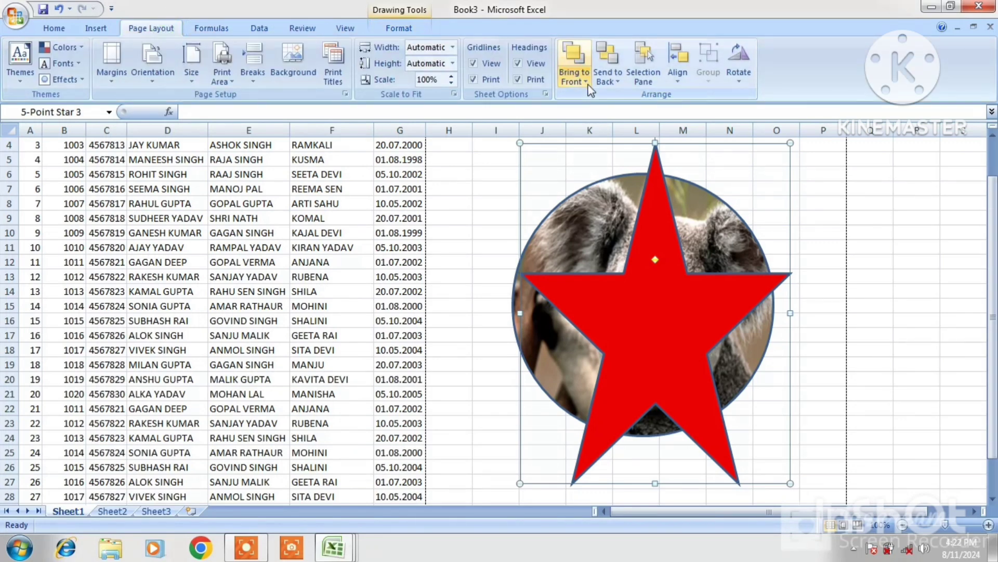
left_click(601, 79)
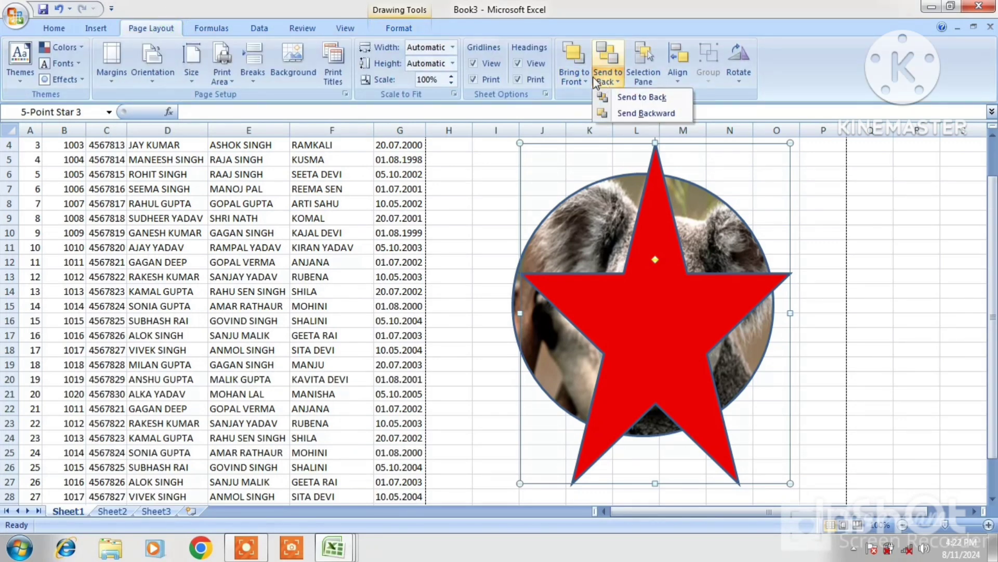
left_click(574, 76)
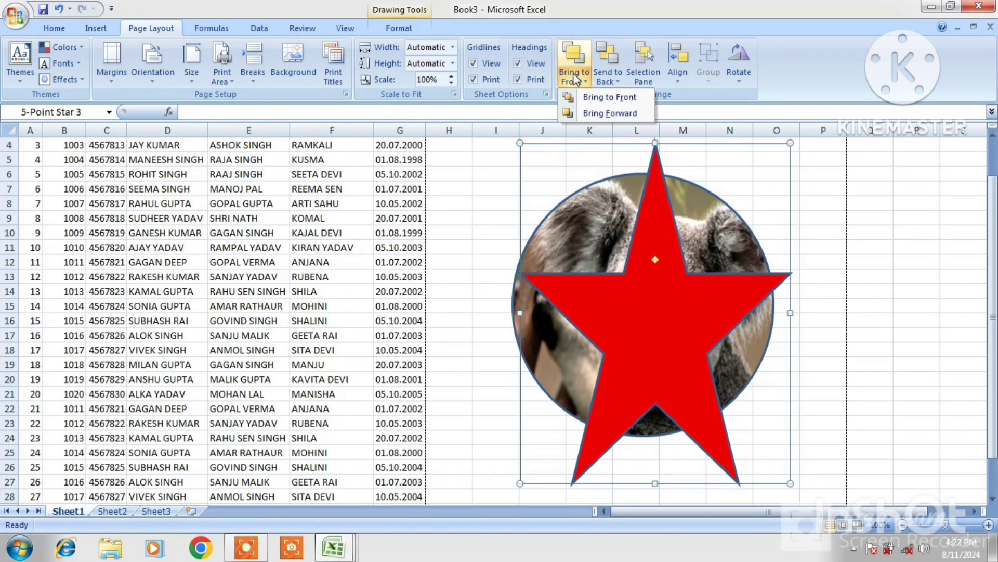
left_click(593, 98)
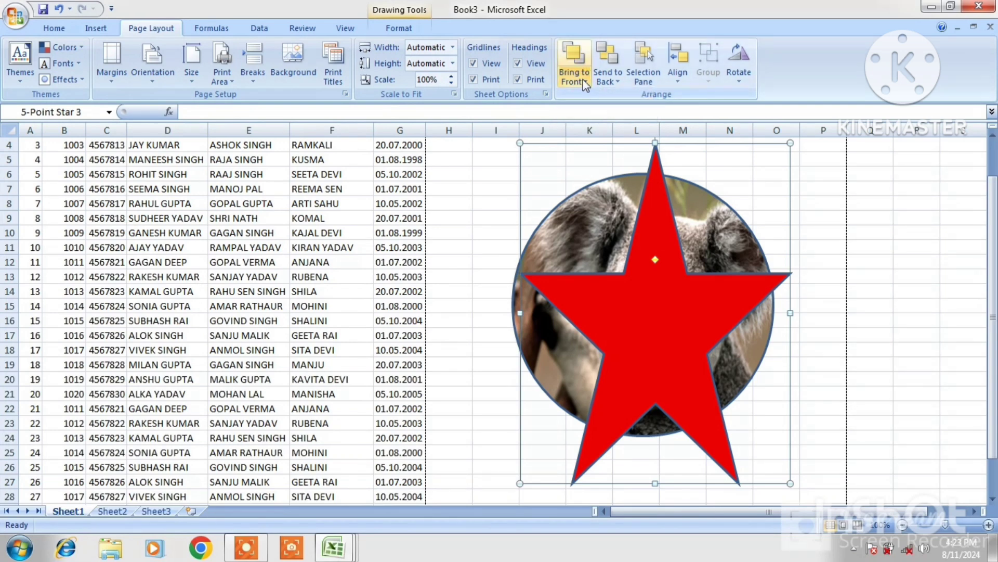
left_click(585, 82)
left_click(604, 115)
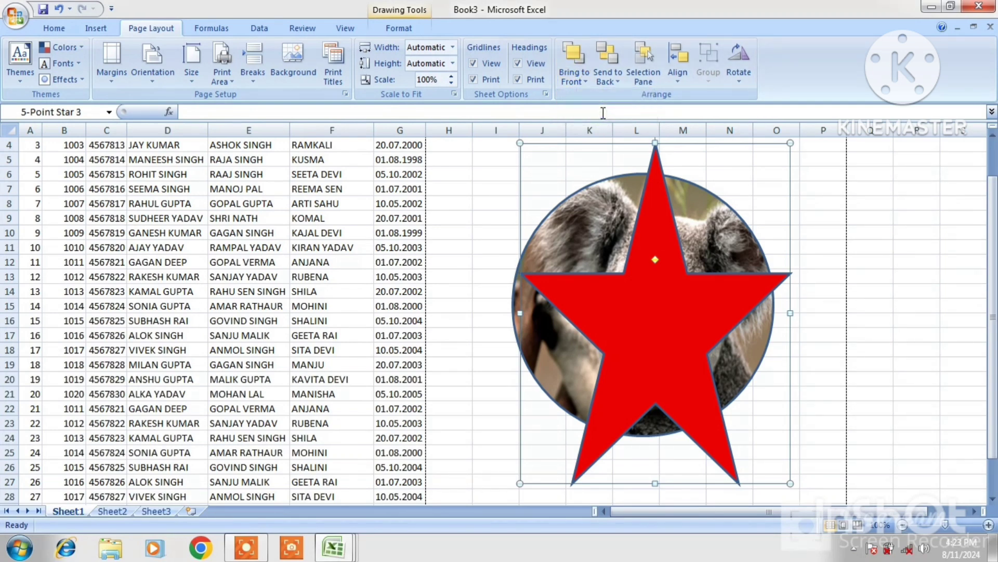
- Send the red star backward behind the koala circle, and bring it to the front again
left_click(620, 81)
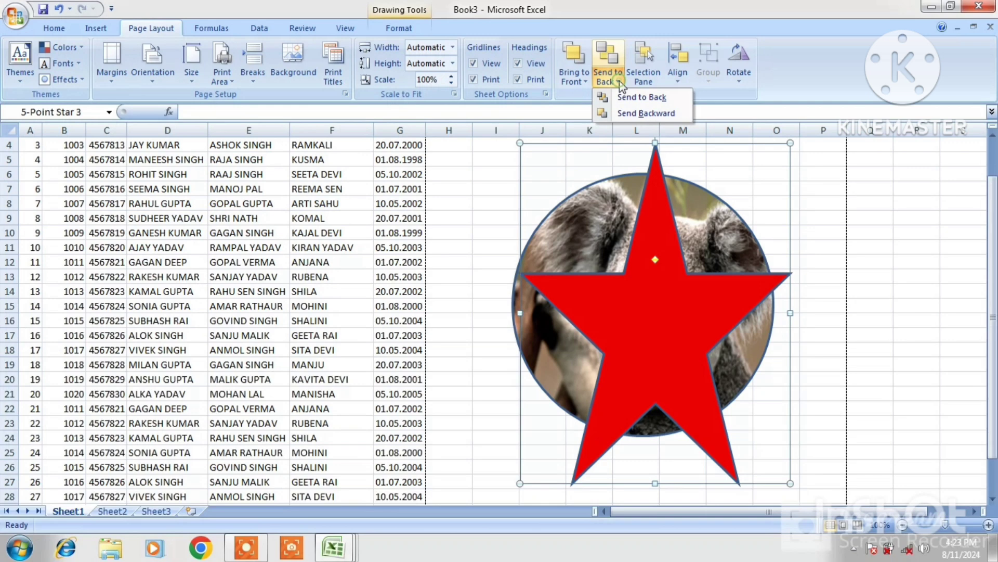
left_click(634, 111)
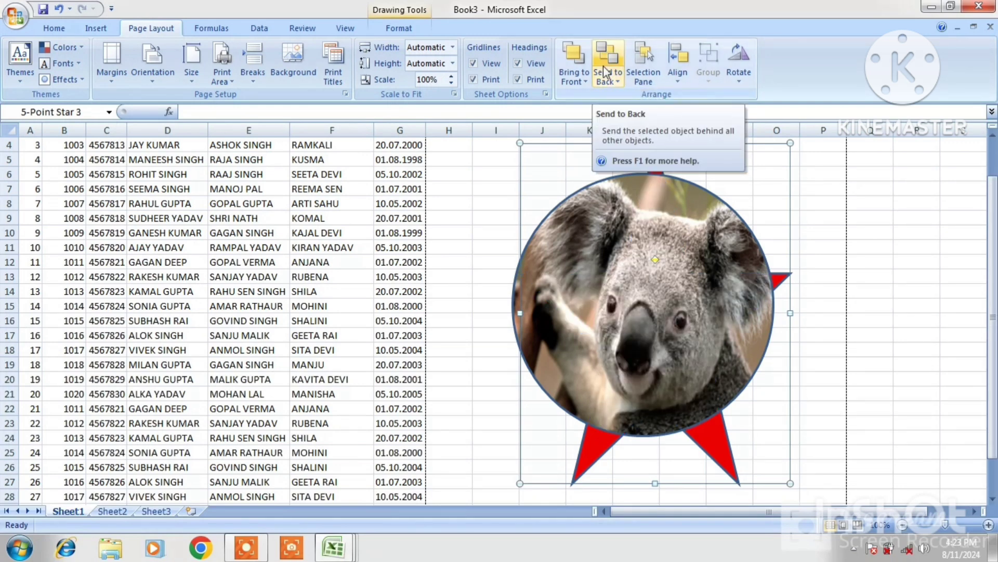
left_click(575, 73)
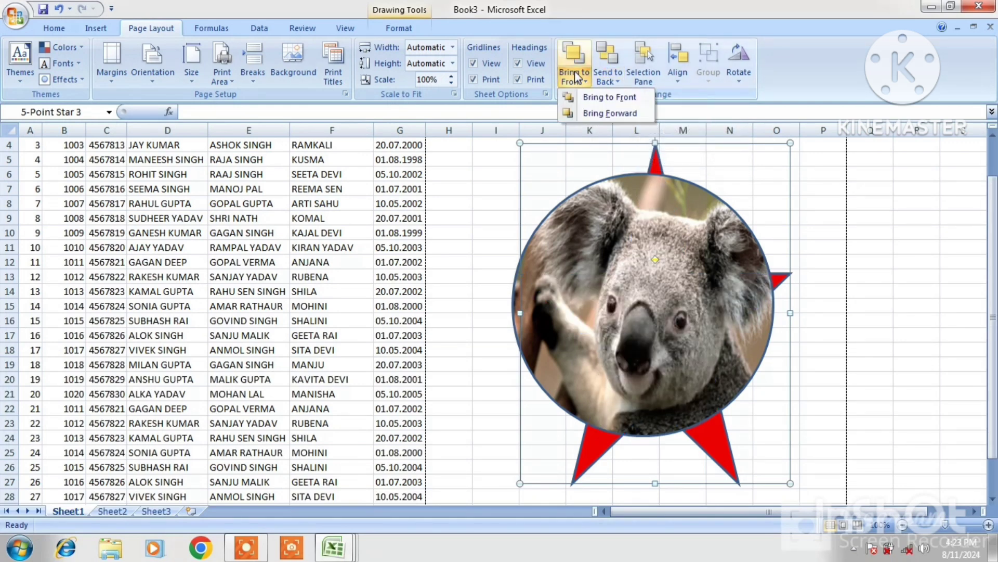
left_click(595, 98)
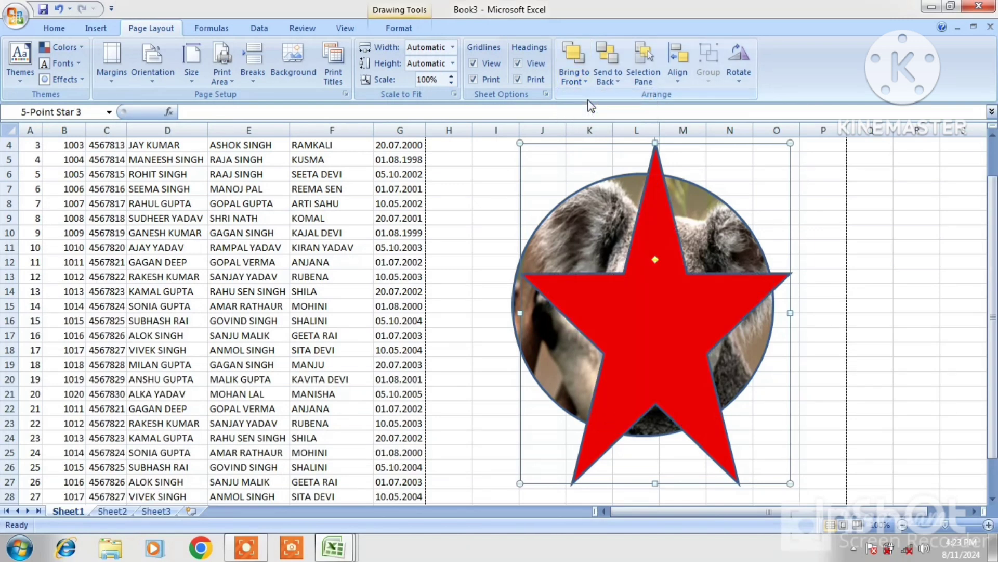
- Send the red star to the back and show the list of shapes on this sheet, placed clear of the drawing
left_click(622, 78)
left_click(630, 98)
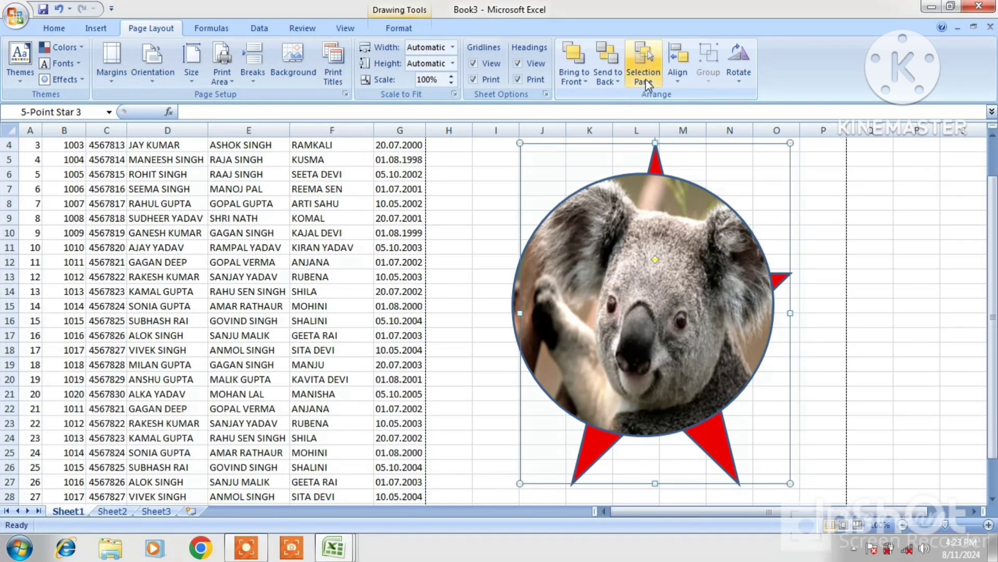
left_click(648, 84)
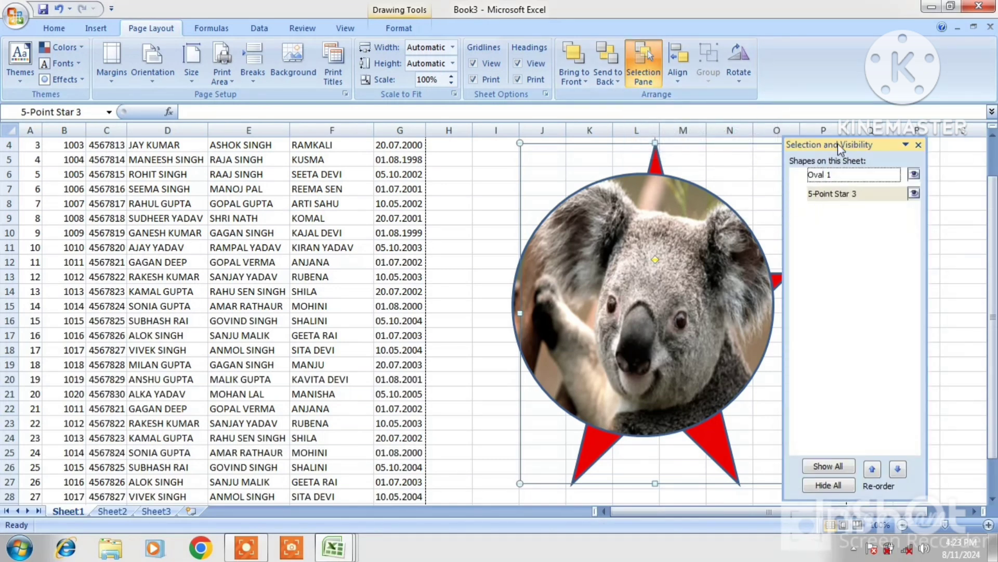
left_click_drag(838, 142, 896, 149)
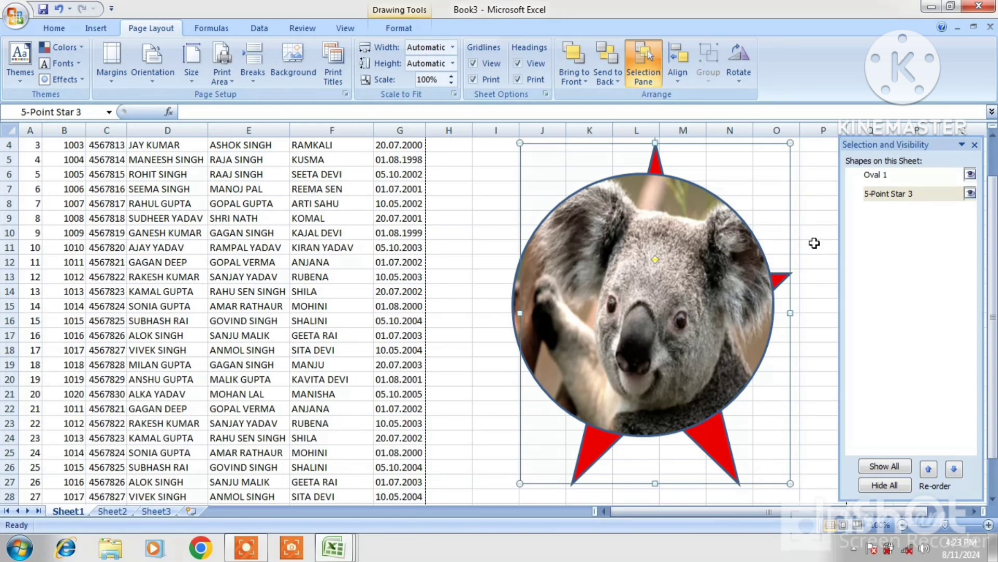
- Select Oval 1 and 5-Point Star 3 in turn from the shape list and shrink each from its upper corner
left_click(877, 176)
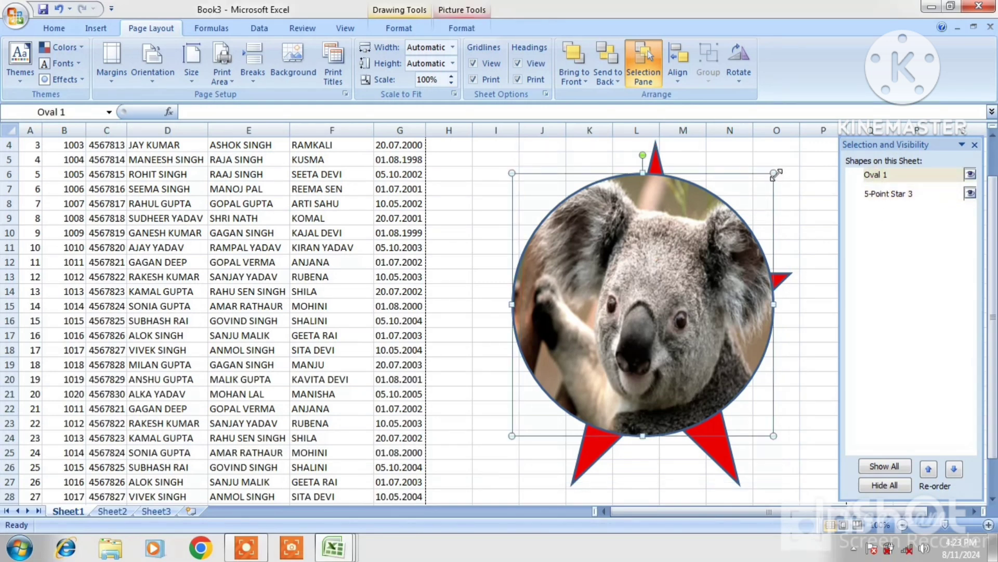
left_click_drag(775, 174, 692, 295)
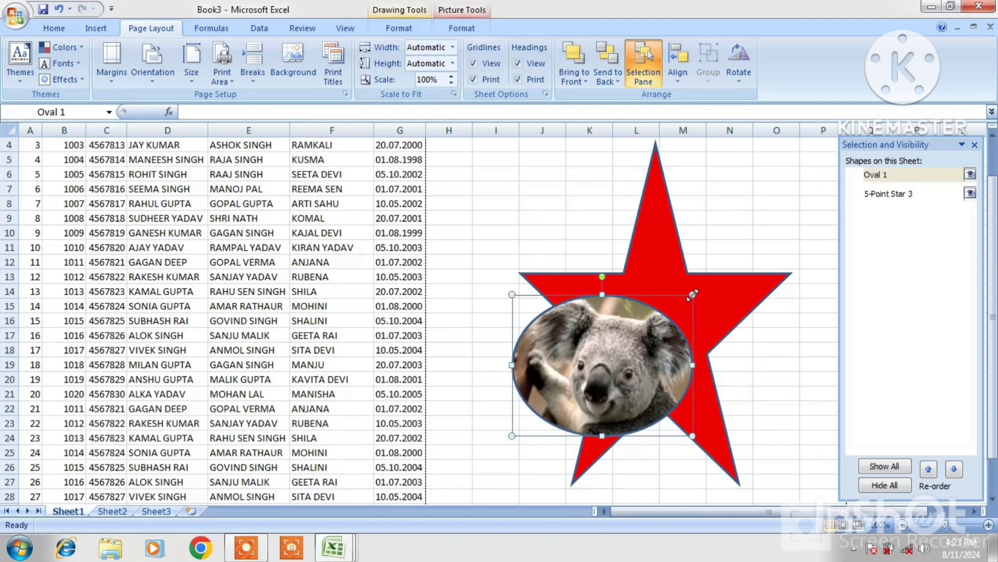
left_click(886, 194)
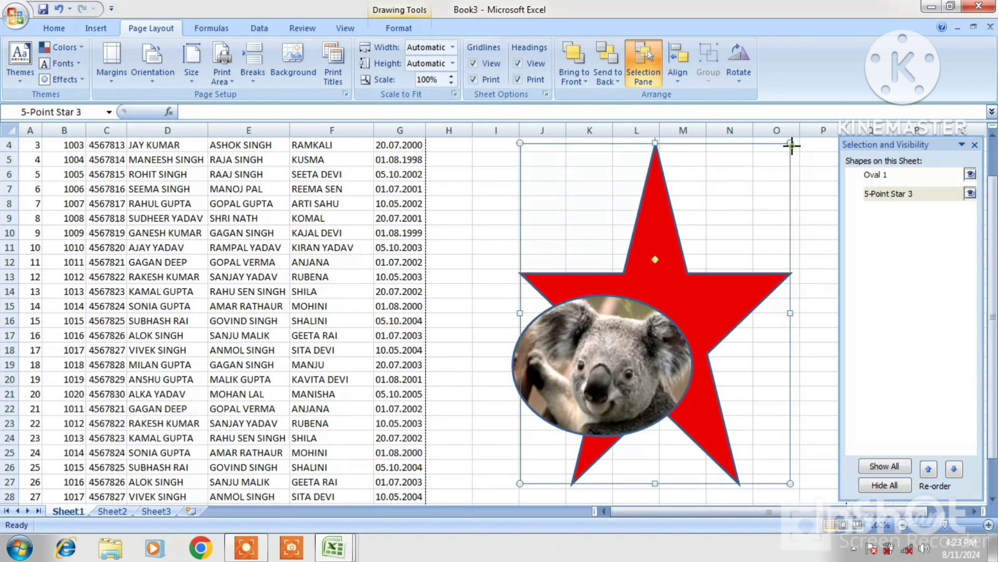
left_click_drag(791, 144, 751, 232)
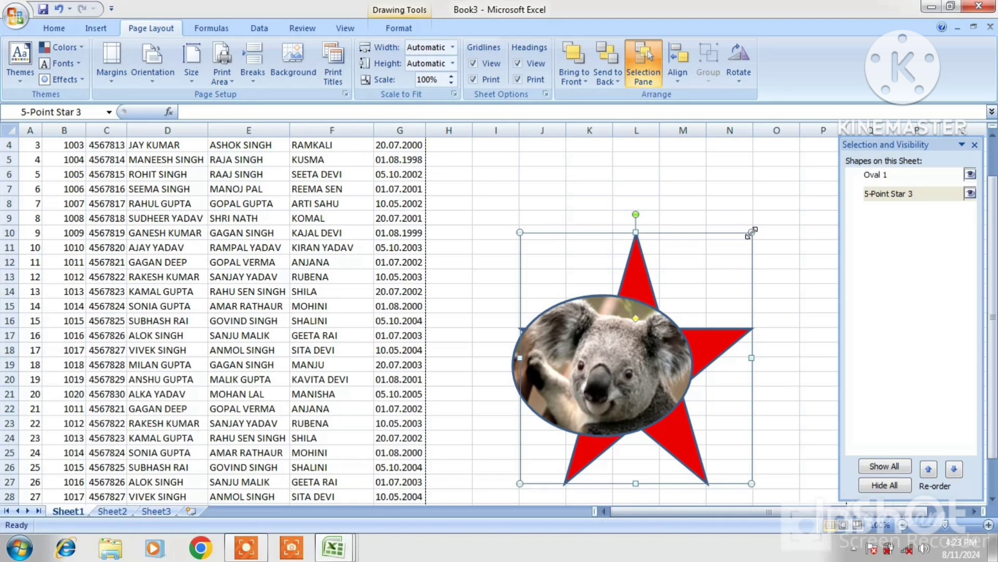
- Turn on Snap to Shape and move the red star up and away from the table, still partly overlapping the koala oval
left_click(650, 326)
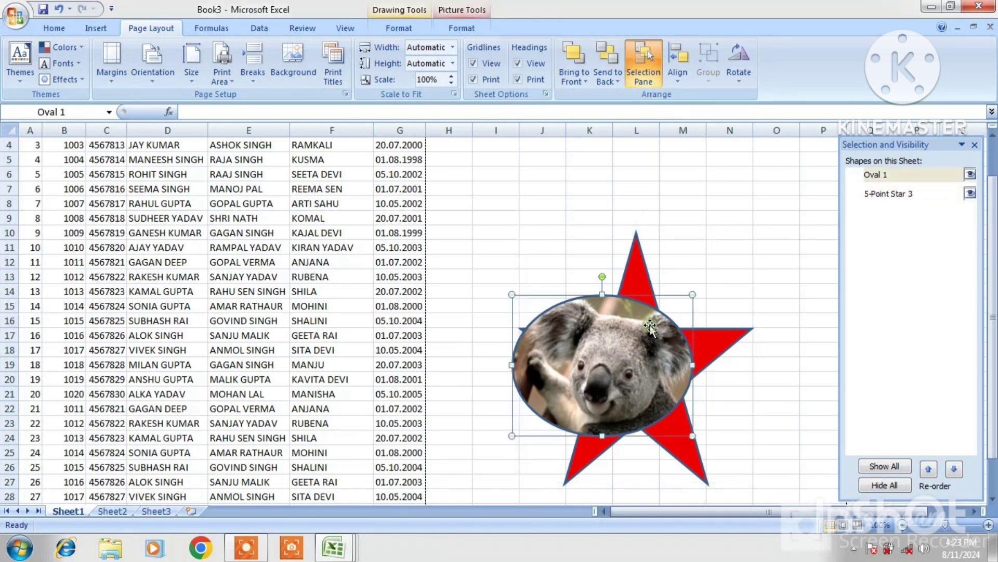
left_click(683, 85)
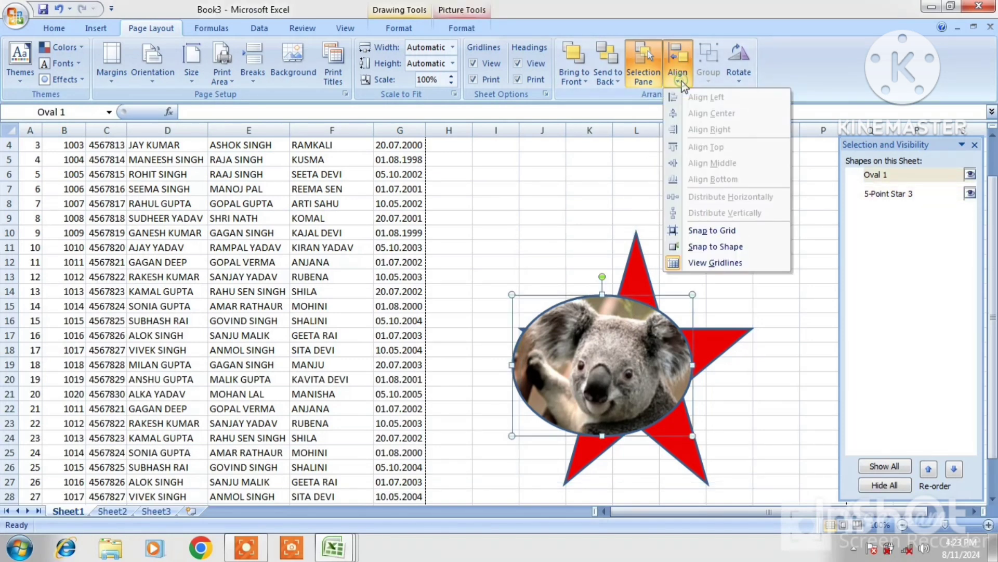
left_click(713, 248)
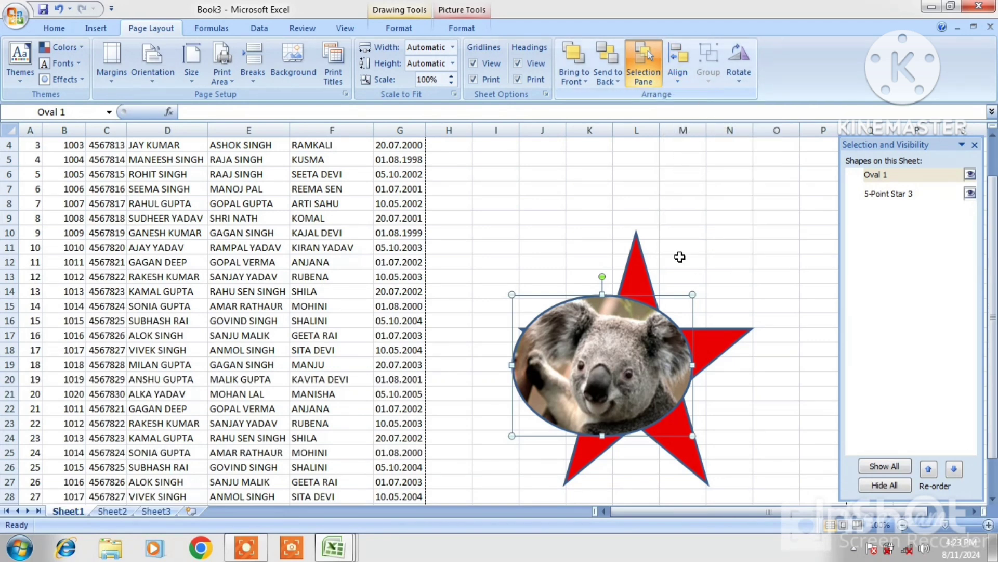
left_click(649, 272)
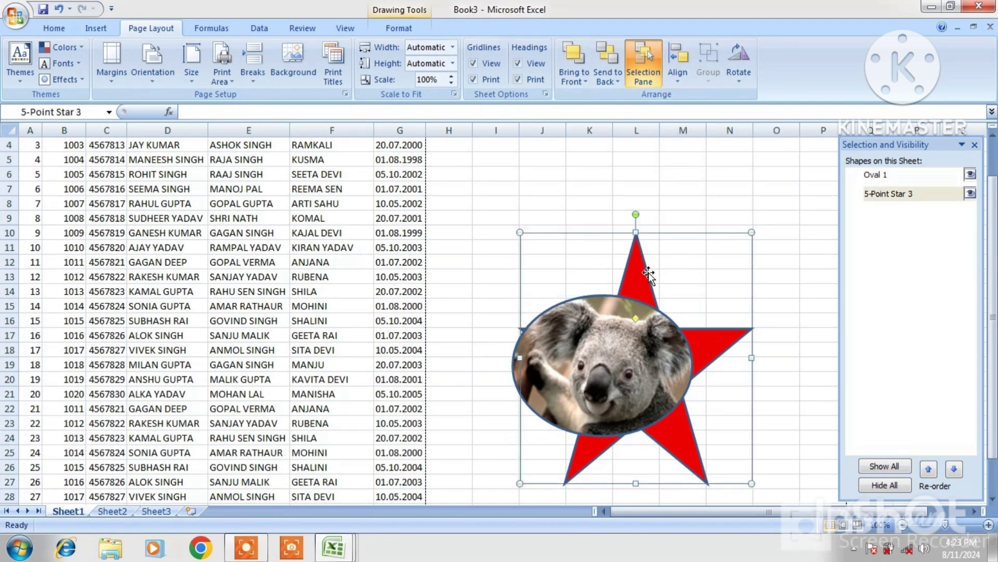
left_click_drag(648, 273, 696, 205)
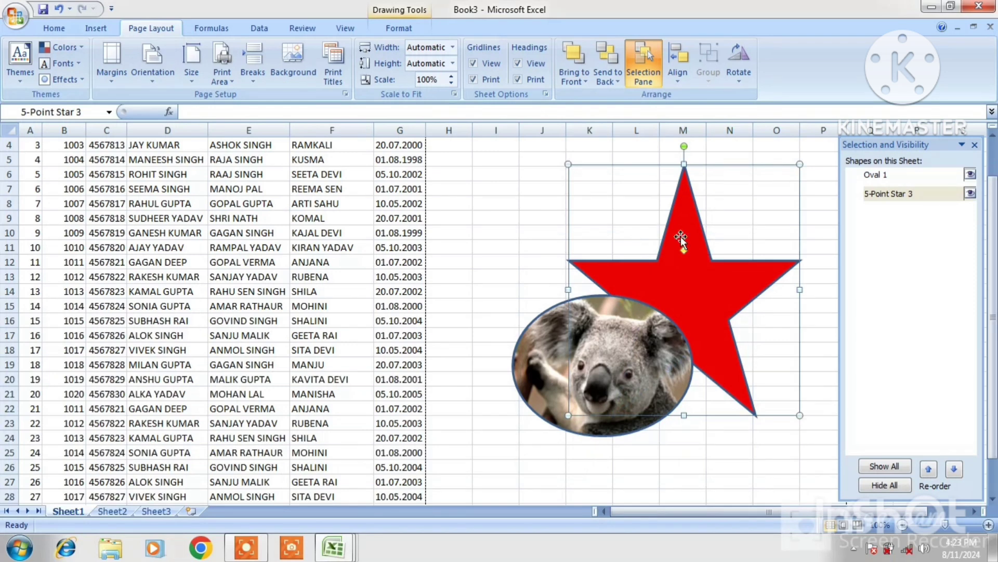
- Group the koala oval with the red star and move the group slightly up towards the student table
left_click(607, 351, "ctrl")
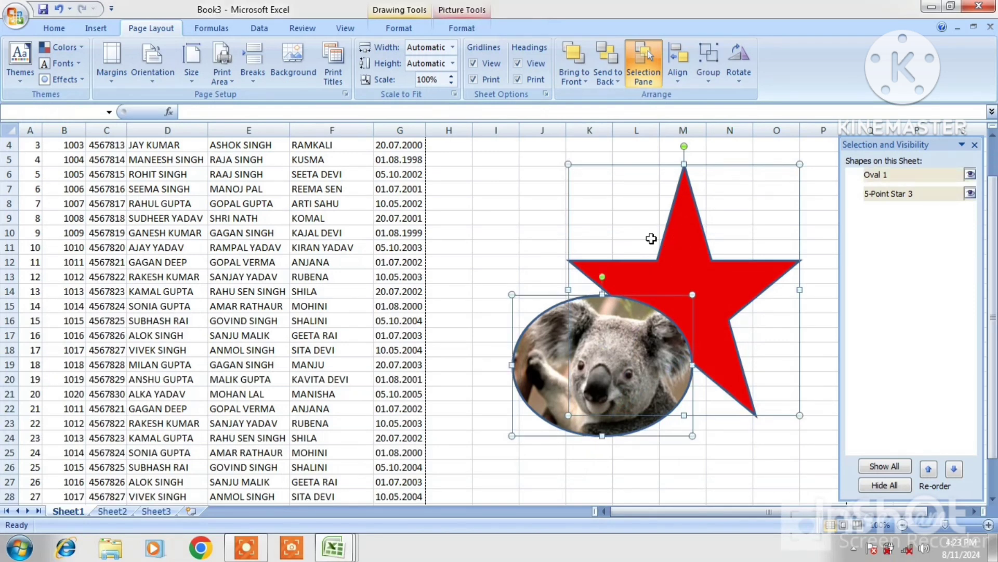
left_click(712, 73)
left_click(726, 98)
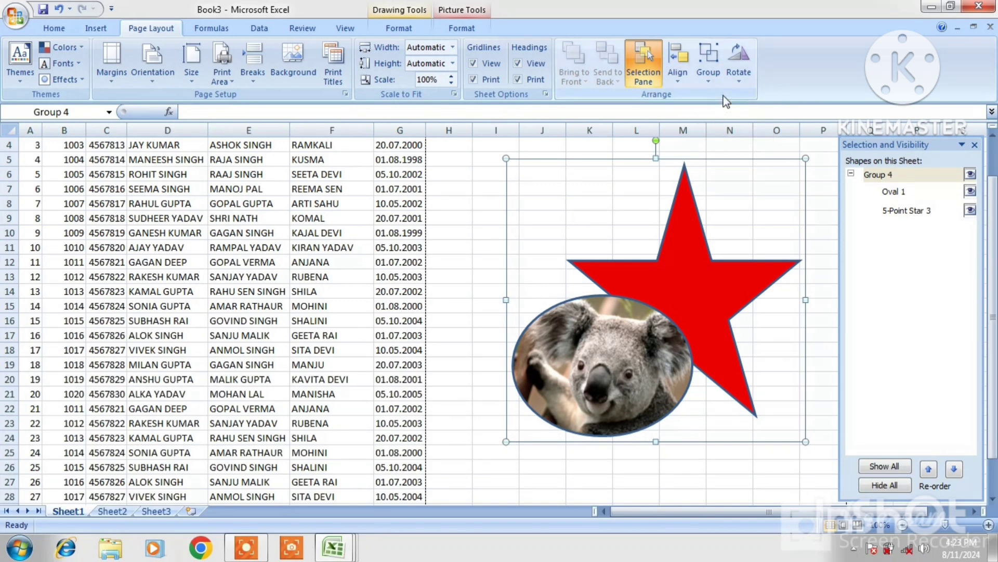
left_click(731, 198)
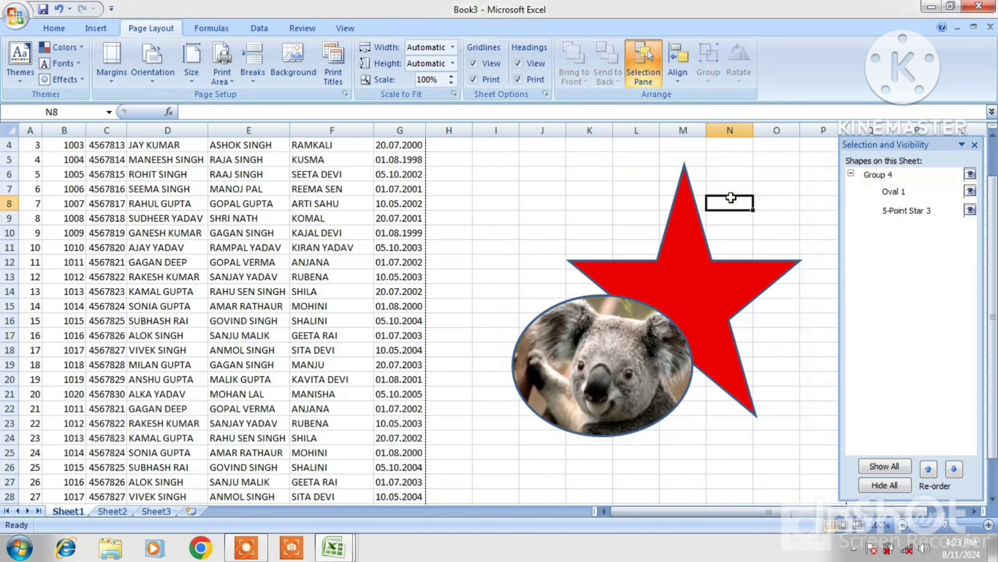
left_click(691, 238)
left_click_drag(690, 238, 664, 227)
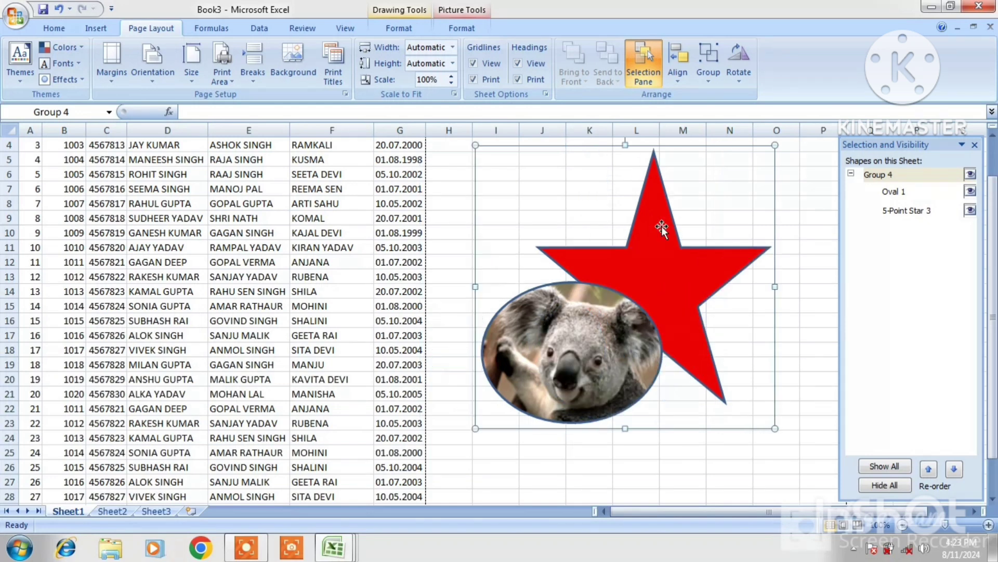
- Ungroup the koala oval and red star, and move the star alone up and away from the table
left_click(713, 82)
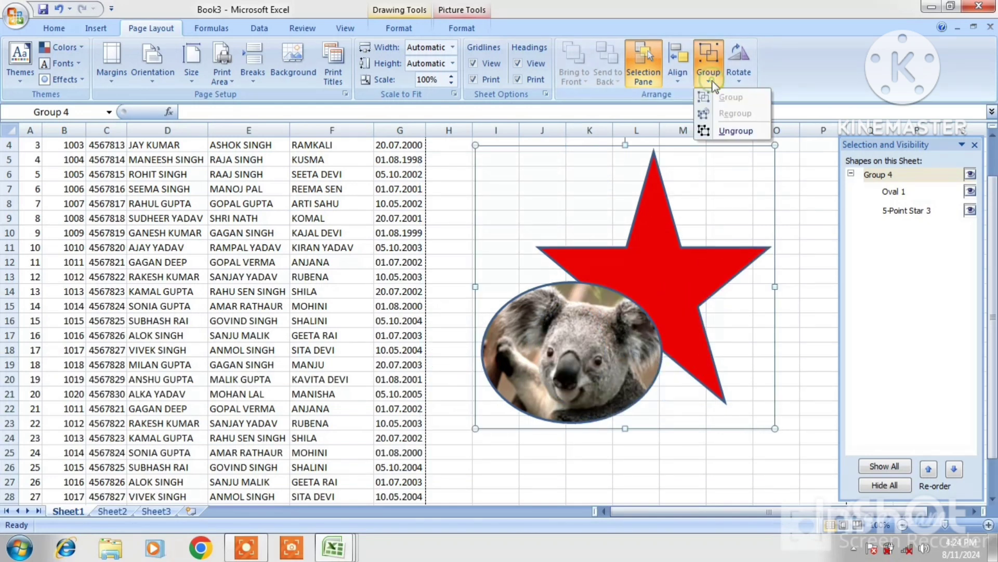
left_click(726, 130)
left_click(776, 204)
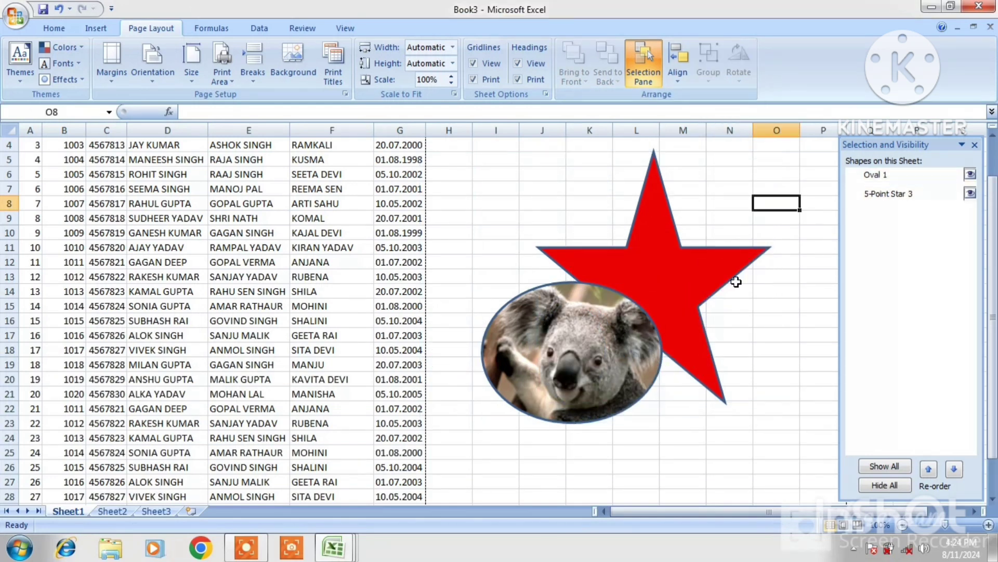
left_click(724, 275)
left_click(721, 269)
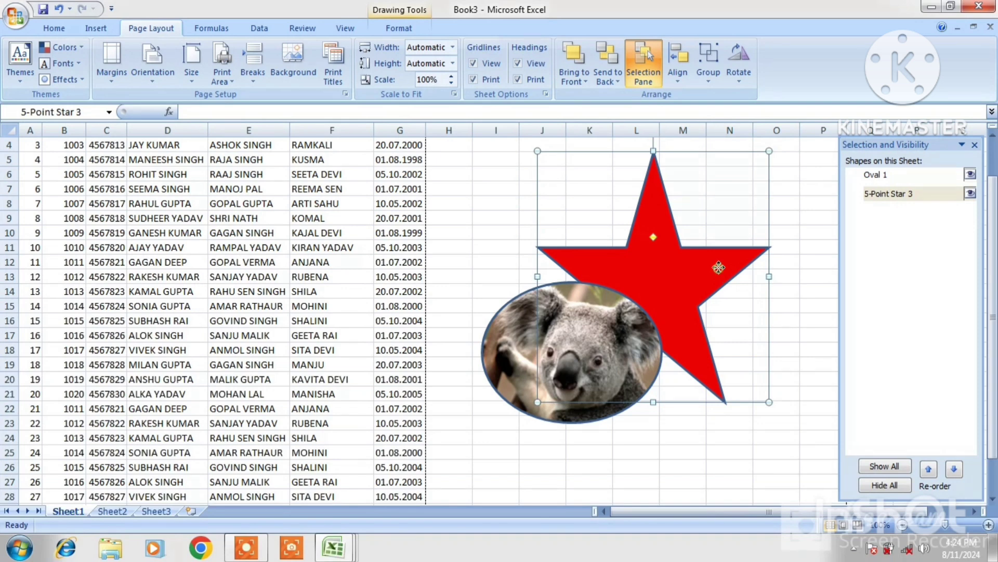
left_click_drag(718, 266, 753, 238)
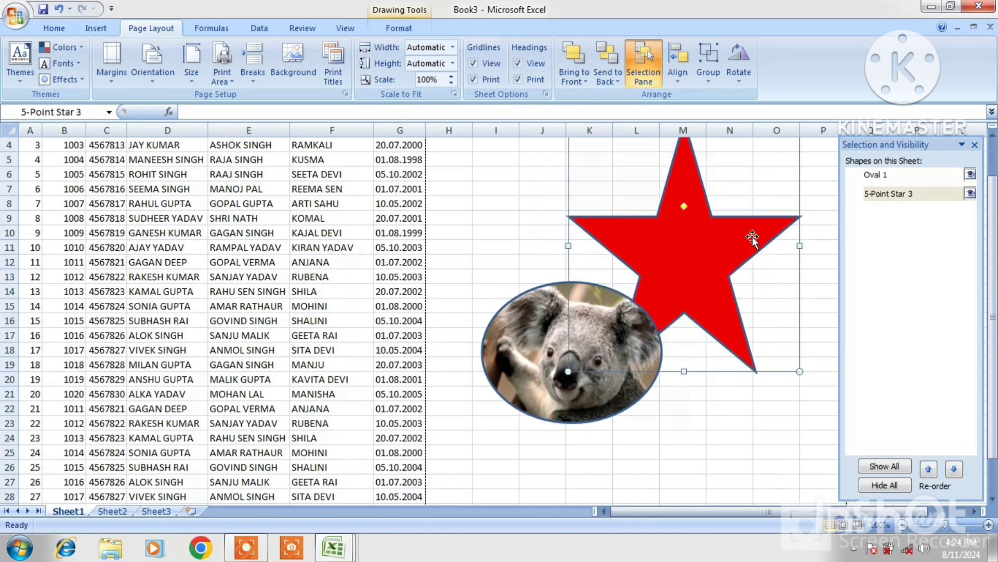
- Rotate the koala oval 90° to the left and flip it vertically
left_click(629, 340)
left_click(739, 65)
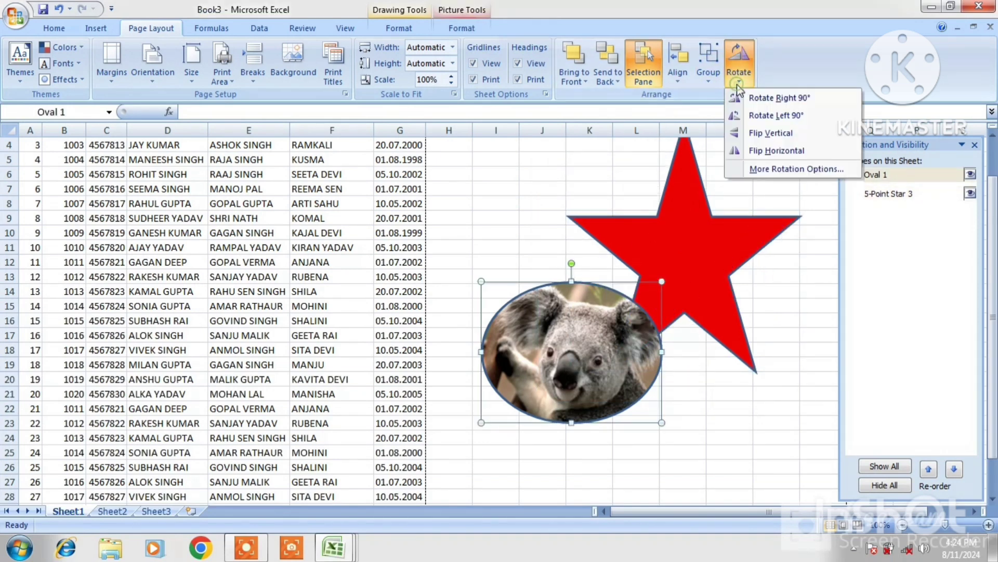
left_click(739, 60)
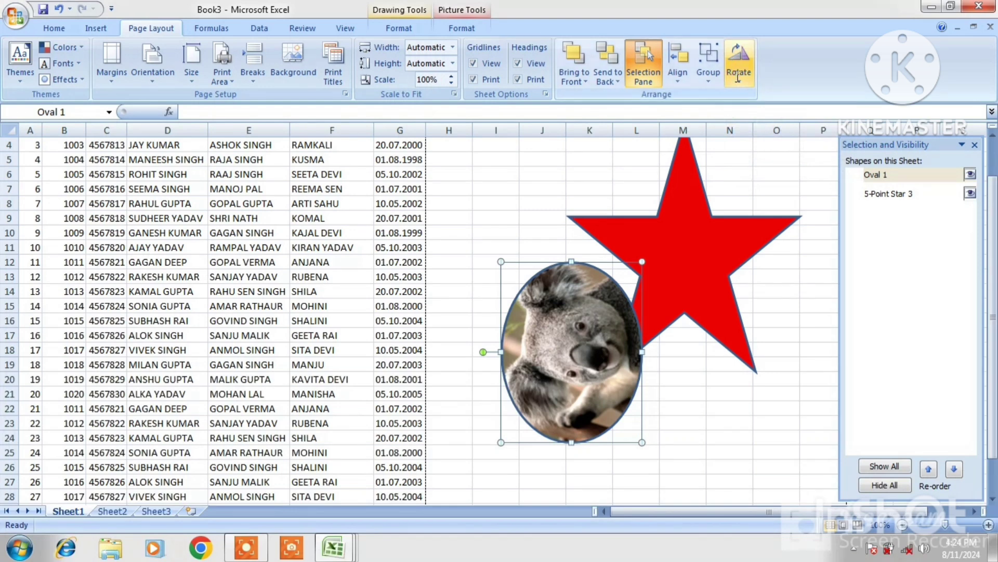
left_click(739, 60)
left_click(765, 133)
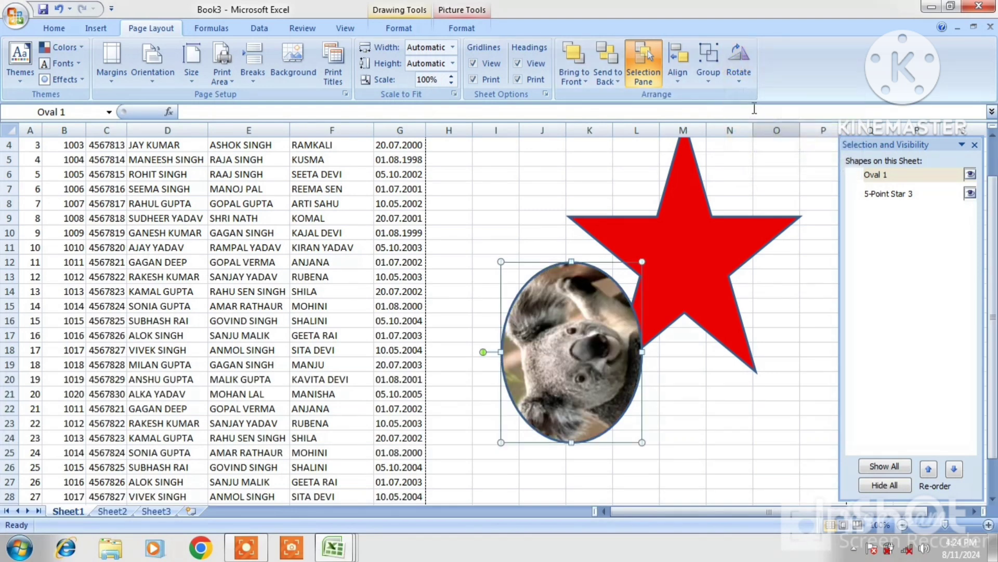
- Flip the rotated koala oval vertically once more and flip it horizontally
left_click(740, 82)
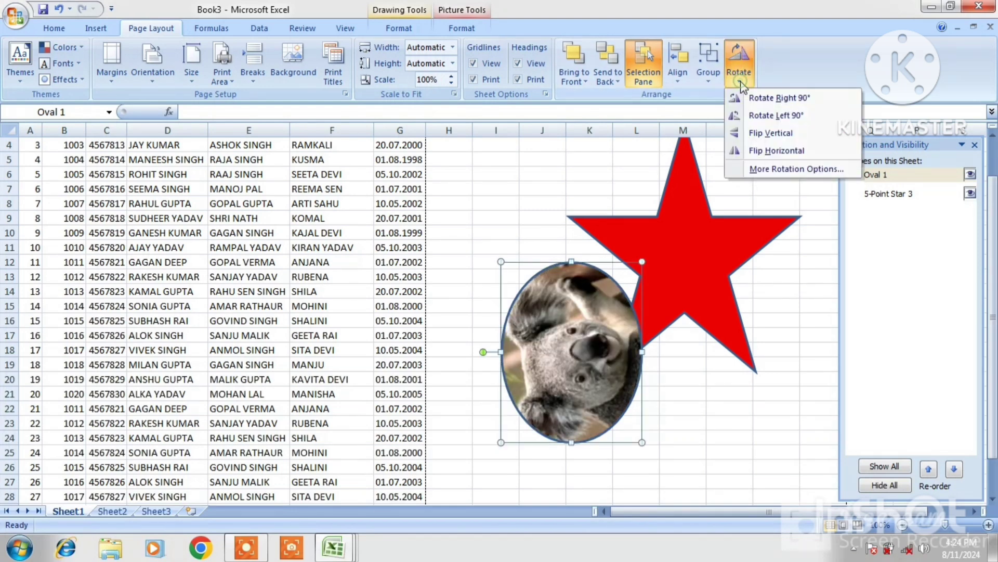
left_click(766, 134)
left_click(741, 77)
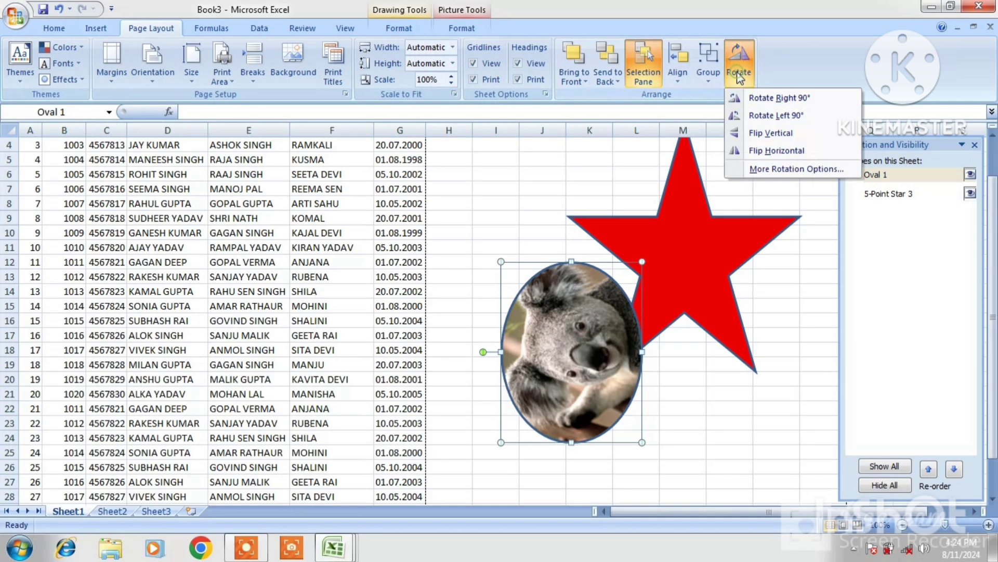
left_click(780, 152)
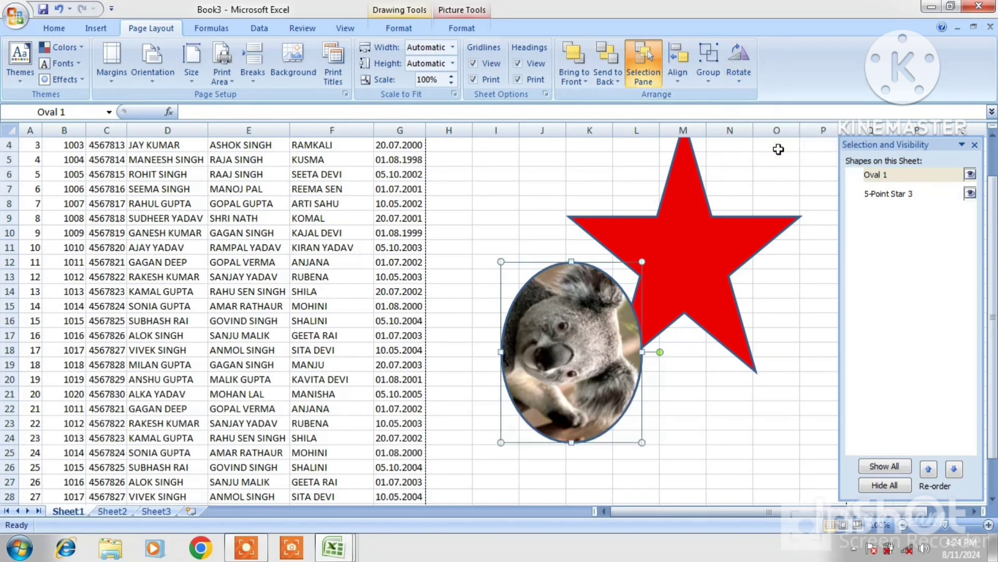
- Cut the koala oval and the red star from the sheet and close the shape list
right_click(556, 300)
left_click(614, 311)
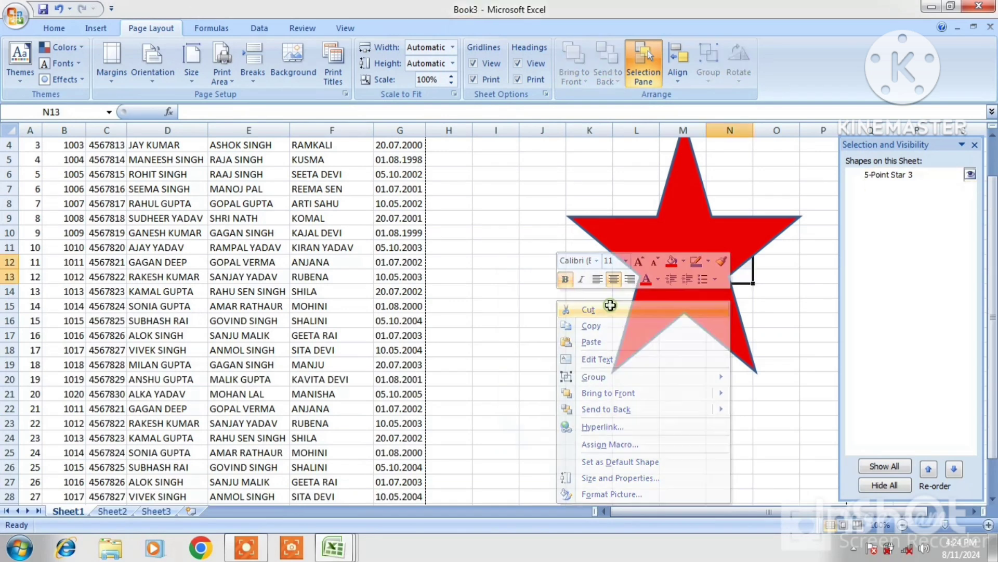
left_click(678, 239)
right_click(678, 238)
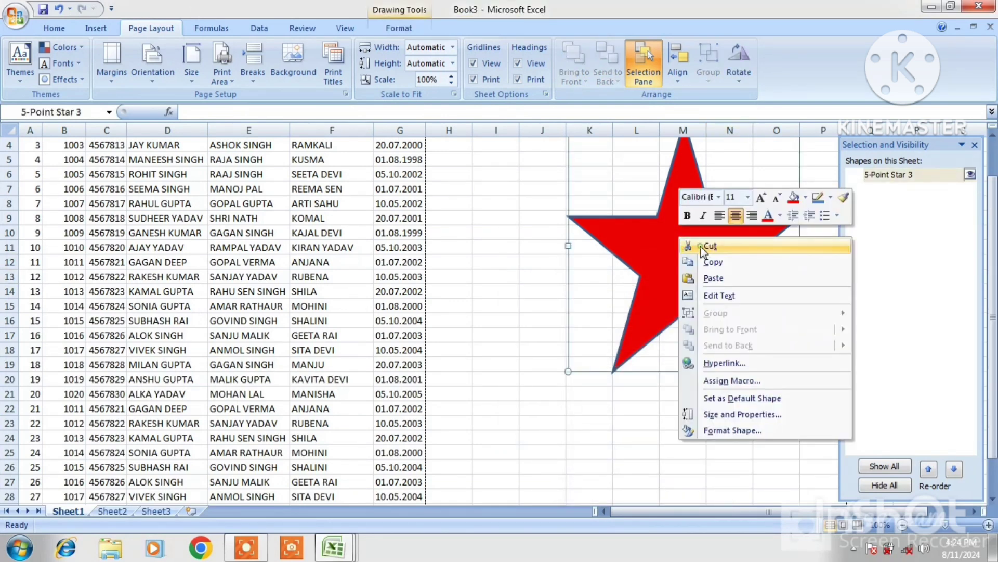
left_click(700, 246)
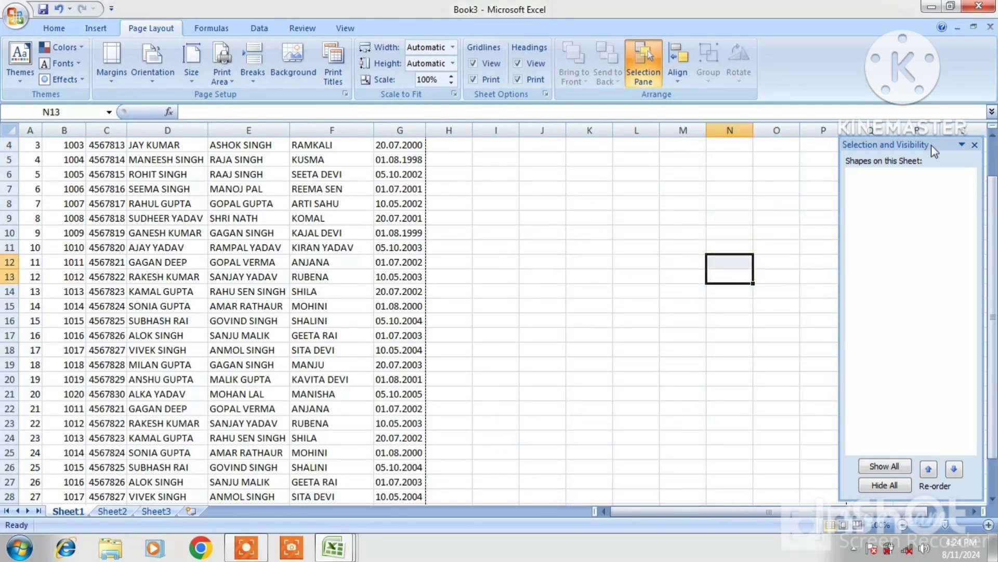
left_click(962, 145)
left_click(973, 145)
left_click(973, 146)
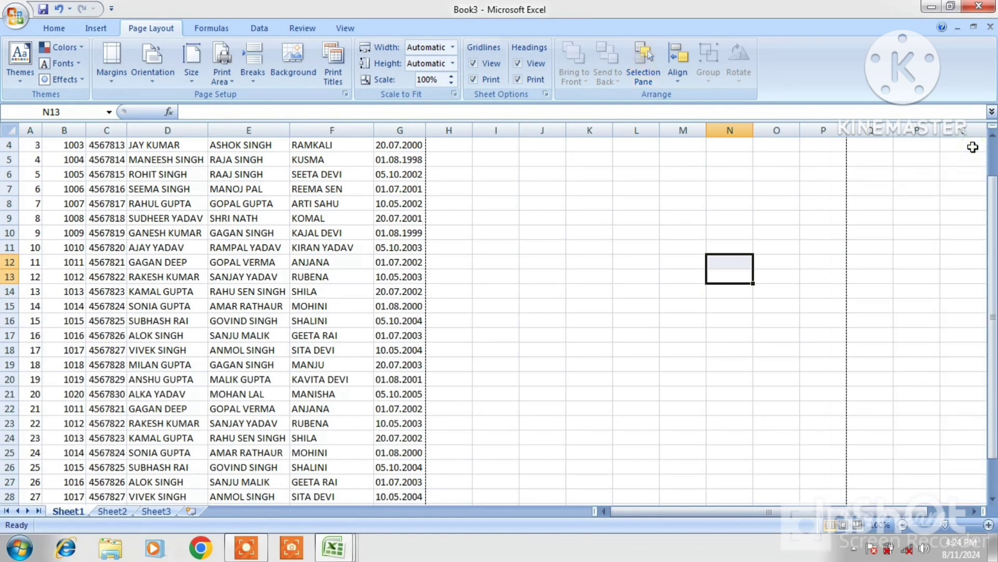
- Insert the Koala picture from the Sample Pictures folder at cell N13
left_click(82, 31)
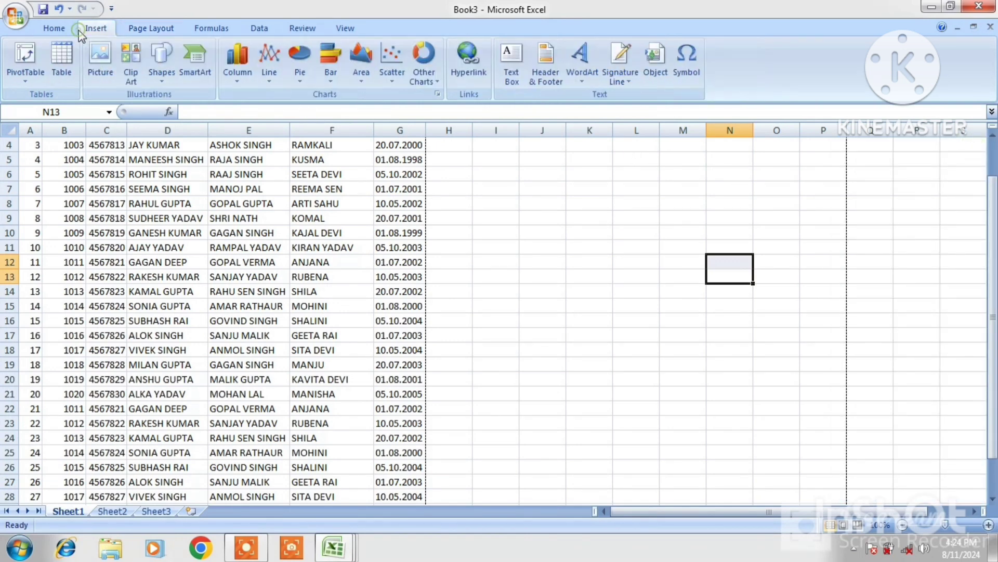
left_click(106, 75)
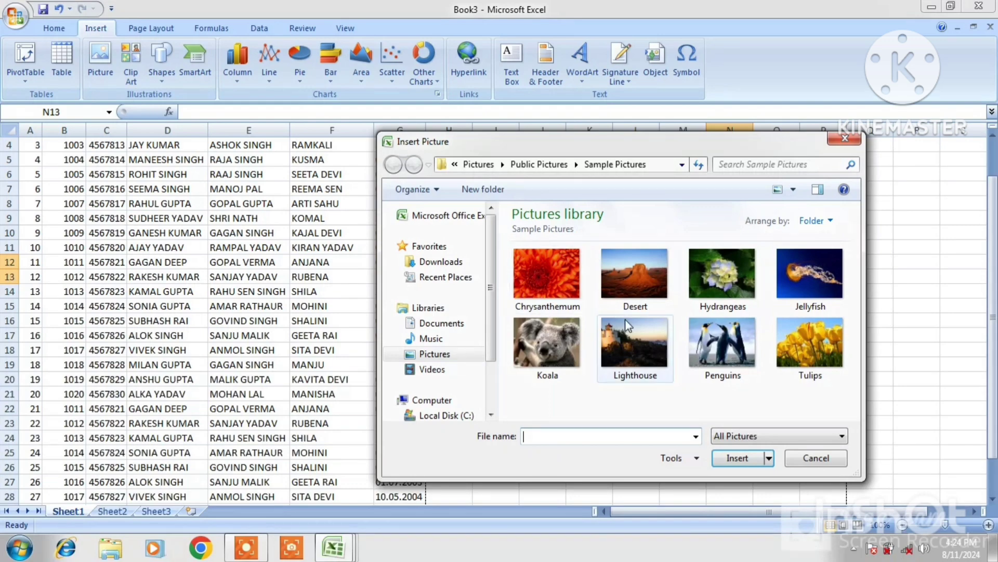
left_click(551, 344)
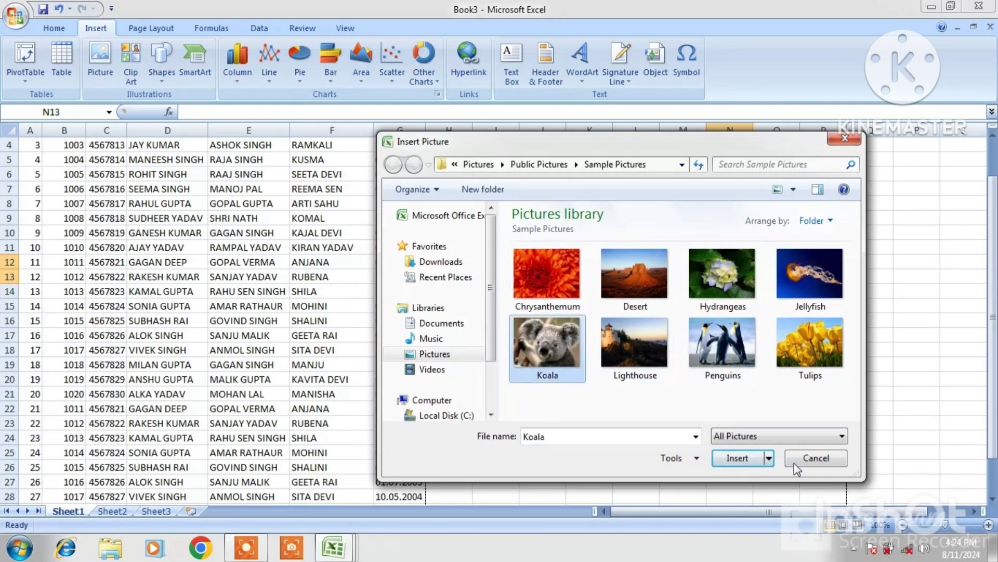
left_click(737, 459)
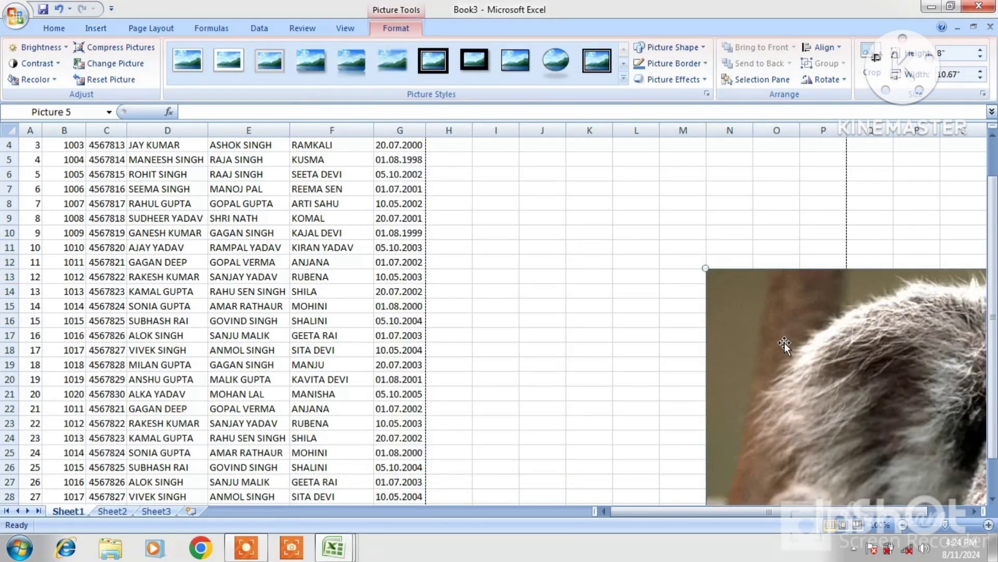
- Shrink the koala picture to about 2.08" by 2.78" in the empty area beside the table and stretch it taller downwards
left_click_drag(796, 339, 580, 235)
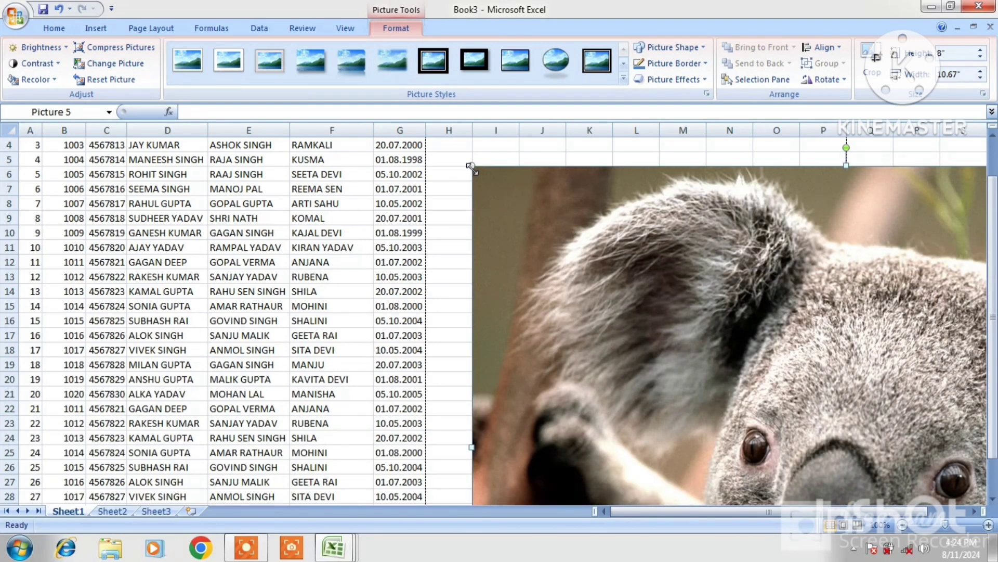
left_click_drag(470, 167, 745, 371)
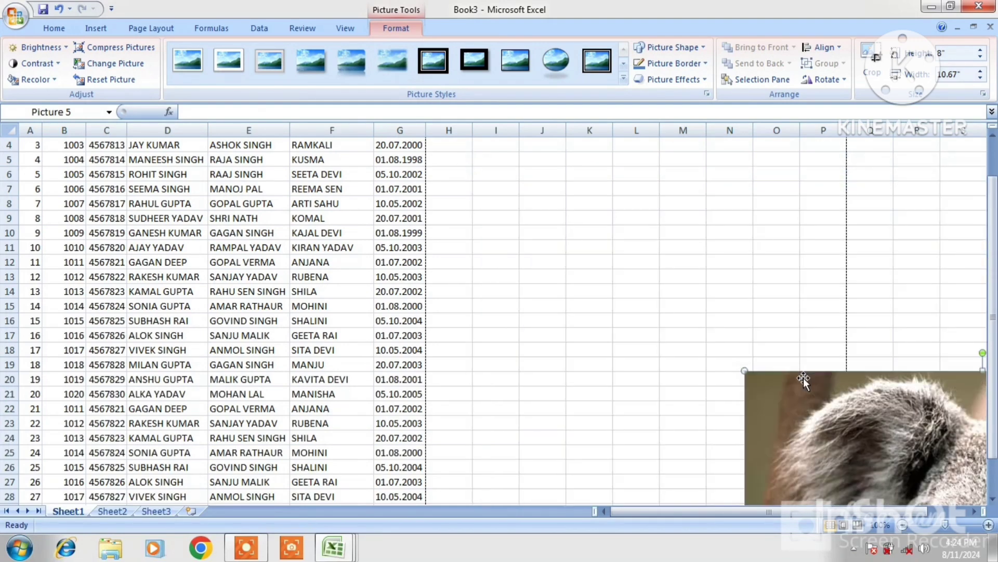
left_click_drag(828, 411, 605, 241)
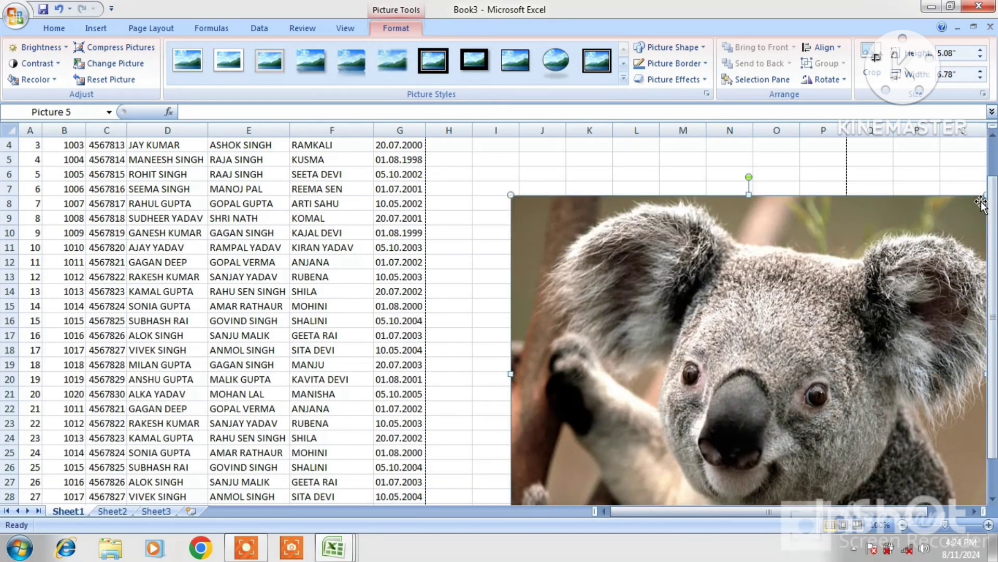
left_click_drag(984, 196, 829, 234)
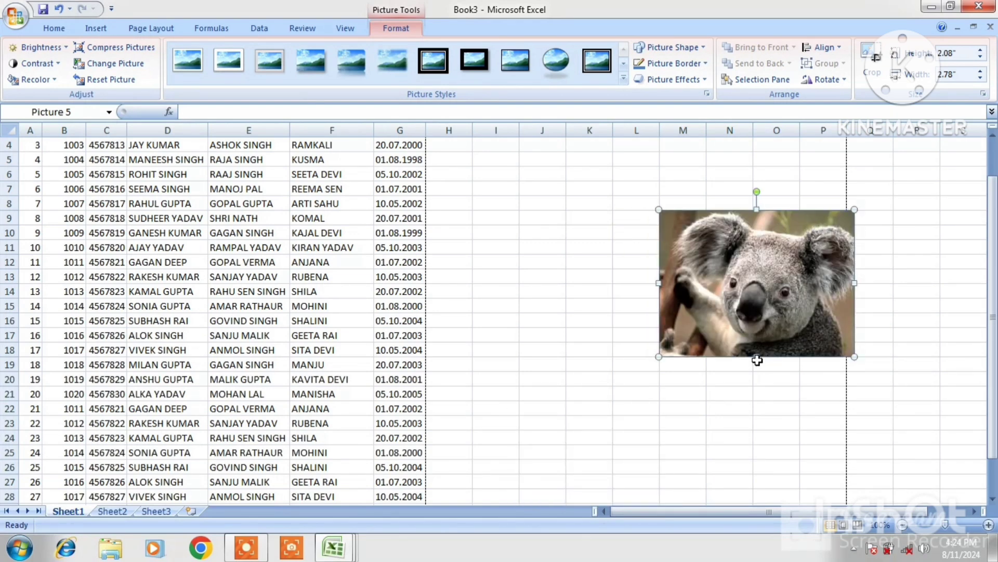
left_click_drag(756, 355, 765, 441)
- Place a copy of the koala picture between the table and the original, and flip the copy horizontally
left_click_drag(753, 359, 541, 337)
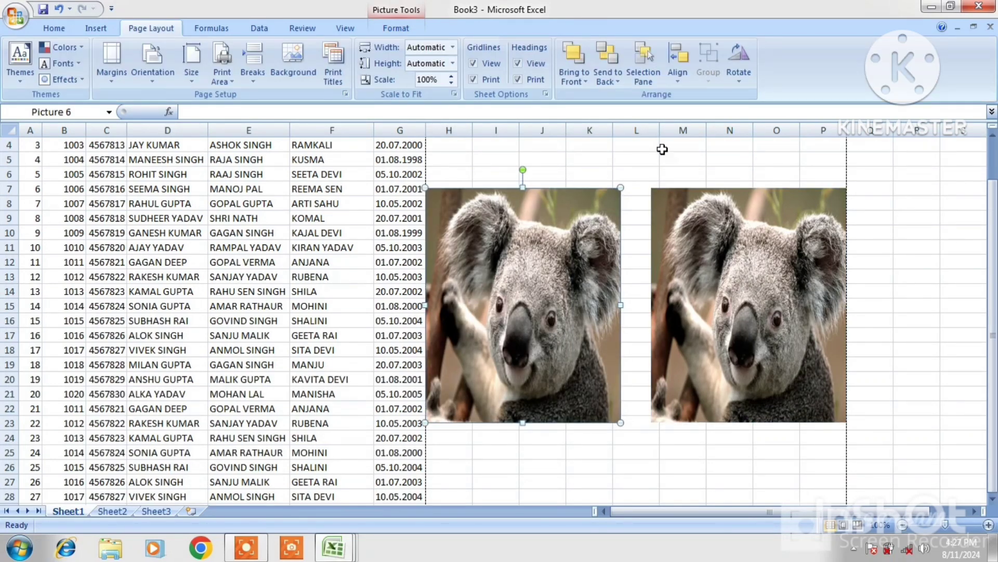
left_click(739, 78)
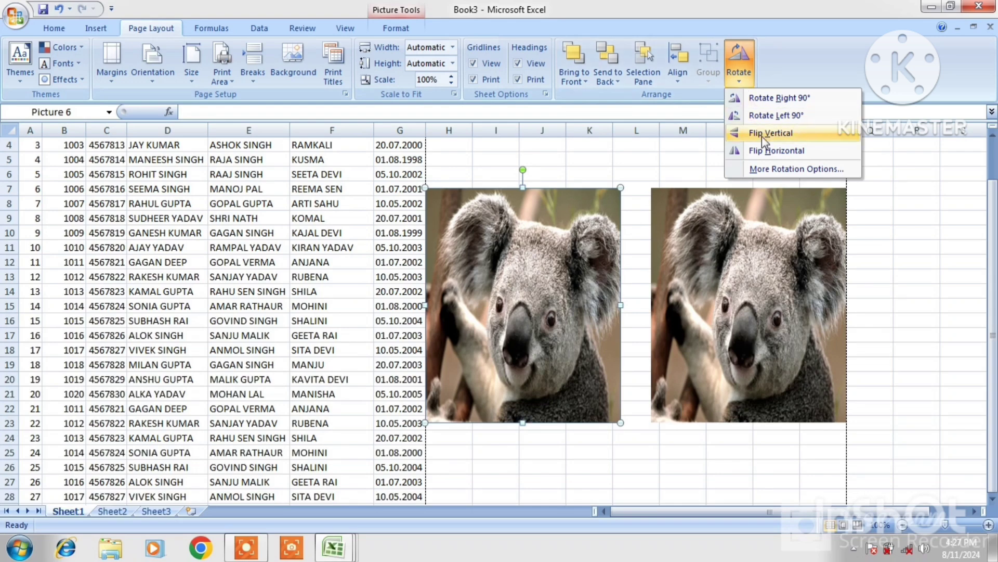
left_click(767, 150)
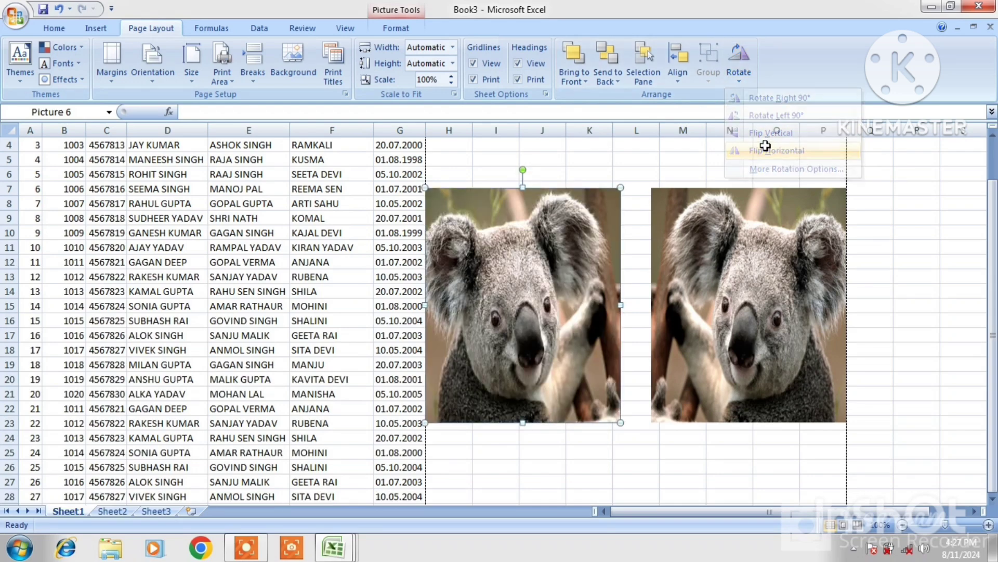
- Shift the mirrored koala copy sideways until its inner edge meets the original picture, forming a symmetrical pair
key("Right")
key("Right")
key("Right")
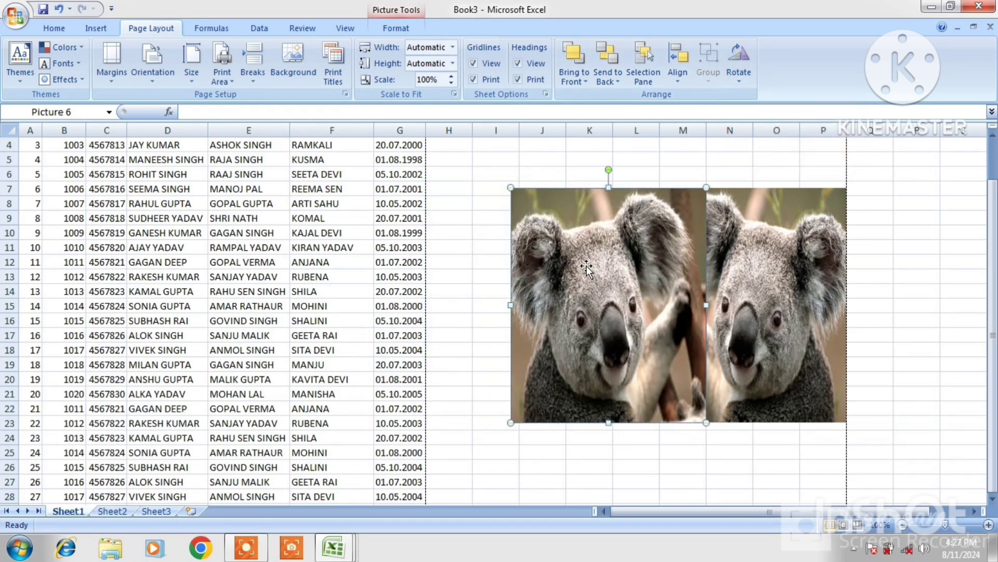
key("Left")
key("Left")
key("Left")
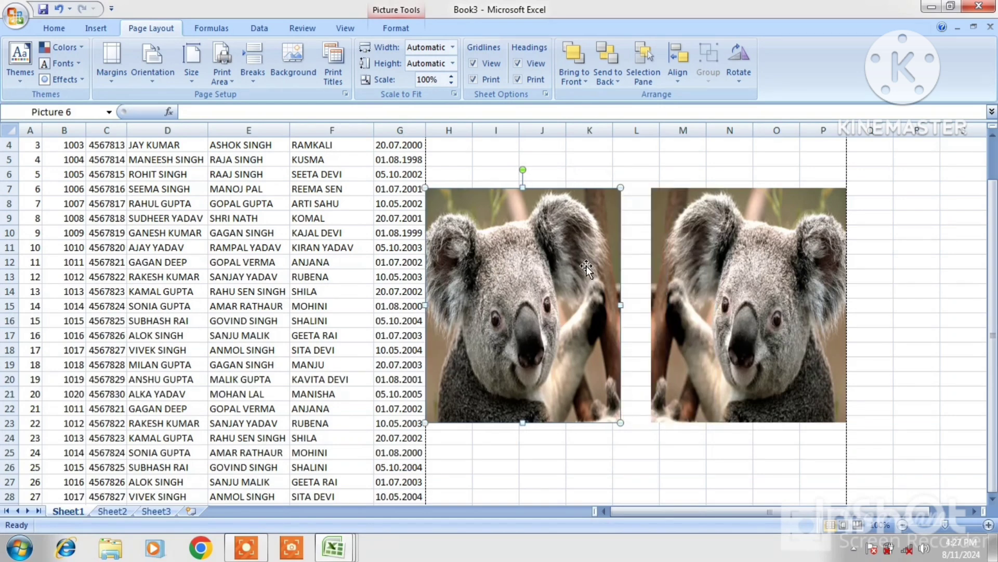
left_click_drag(587, 266, 593, 267)
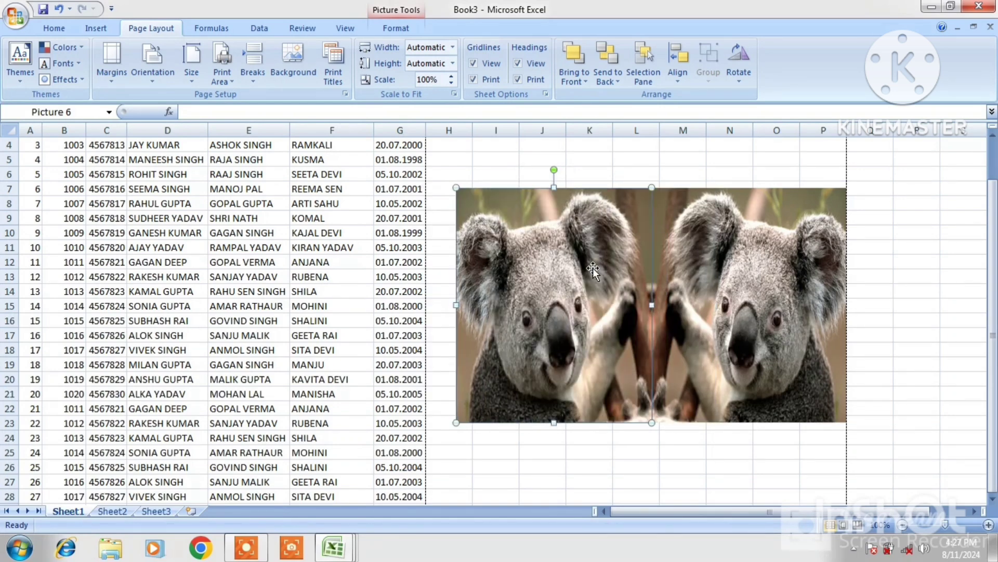
left_click(910, 397)
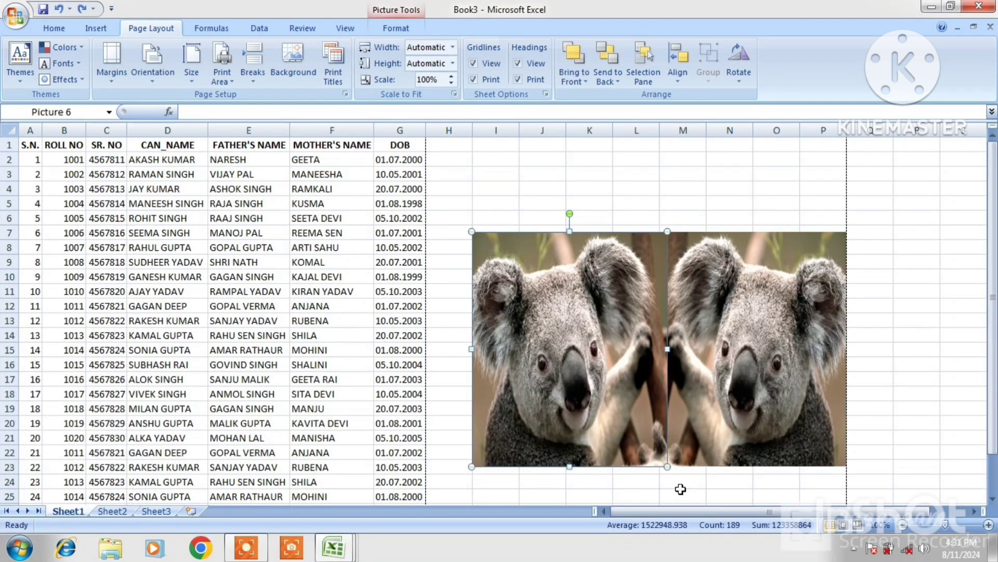
- Select both koala pictures and group them into one object
left_click(688, 367, "ctrl")
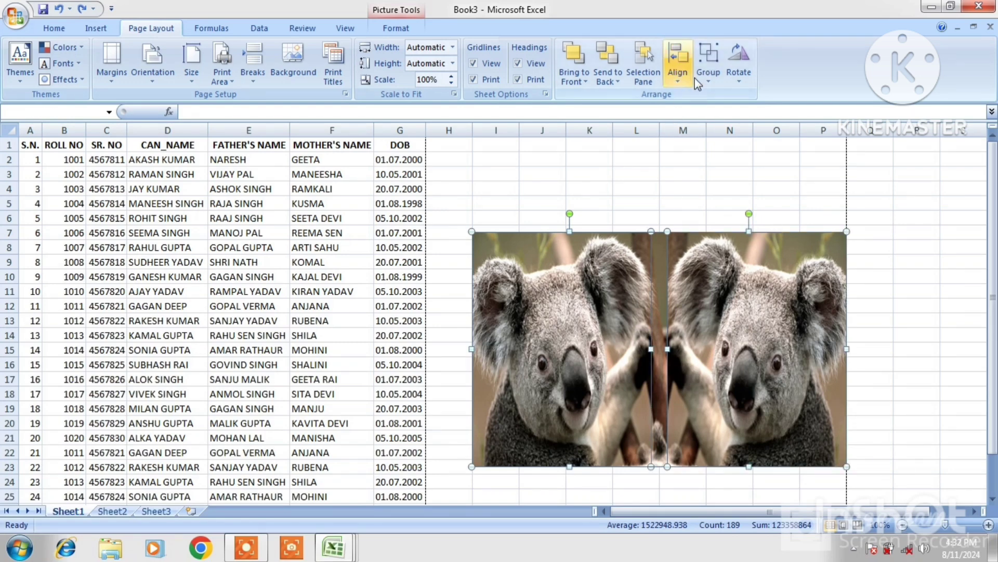
left_click(708, 70)
left_click(728, 98)
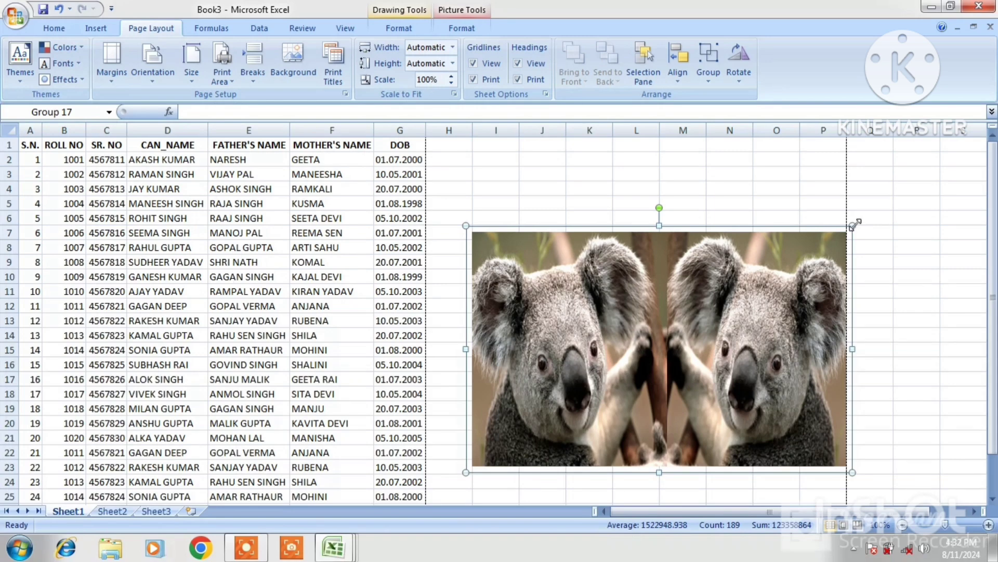
- Shrink the grouped koala pictures and position them beside the first rows of the student table, spanning about rows 3 to 11
left_click_drag(853, 225, 655, 281)
left_click_drag(596, 340, 573, 227)
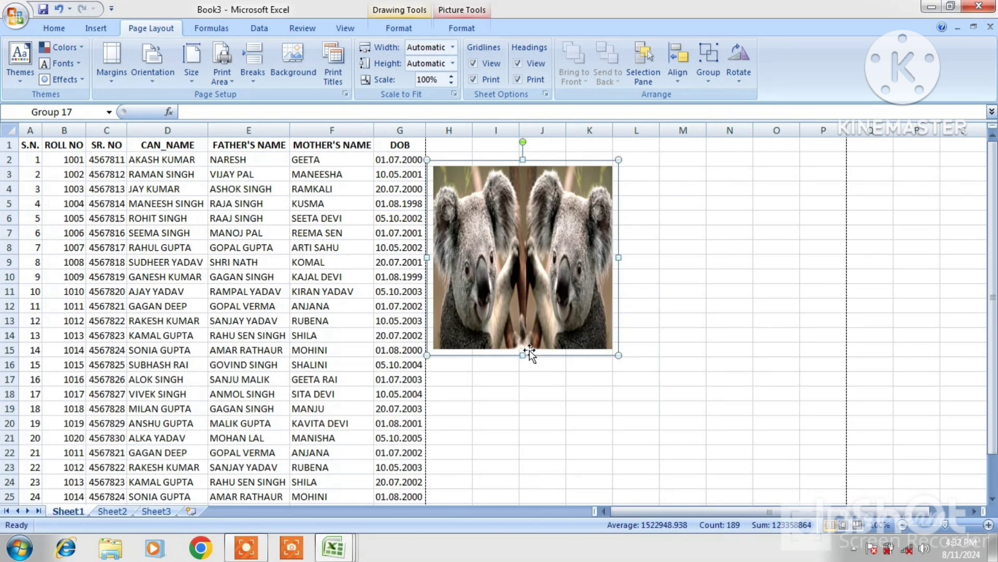
left_click_drag(522, 355, 526, 297)
left_click(657, 305)
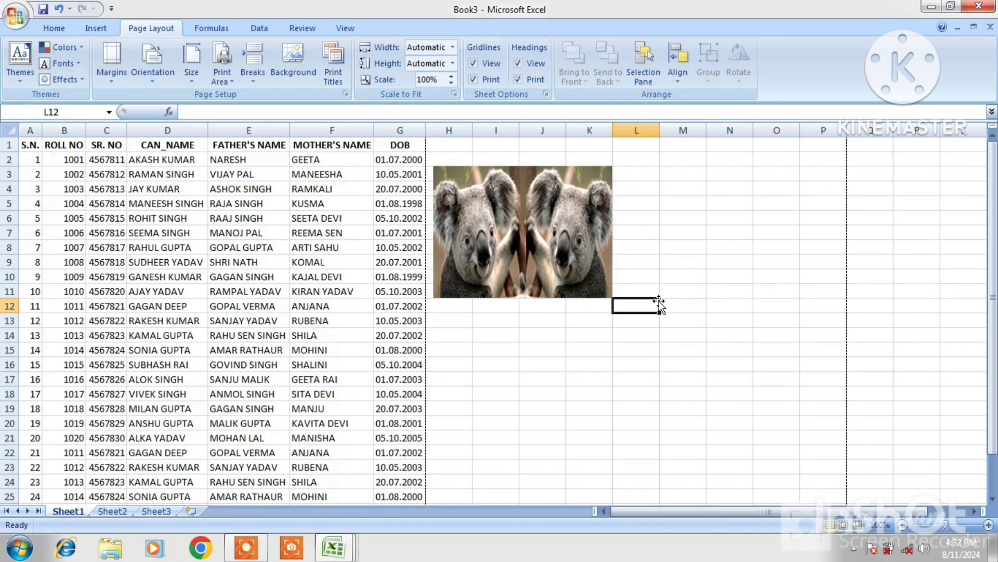
left_click(634, 380)
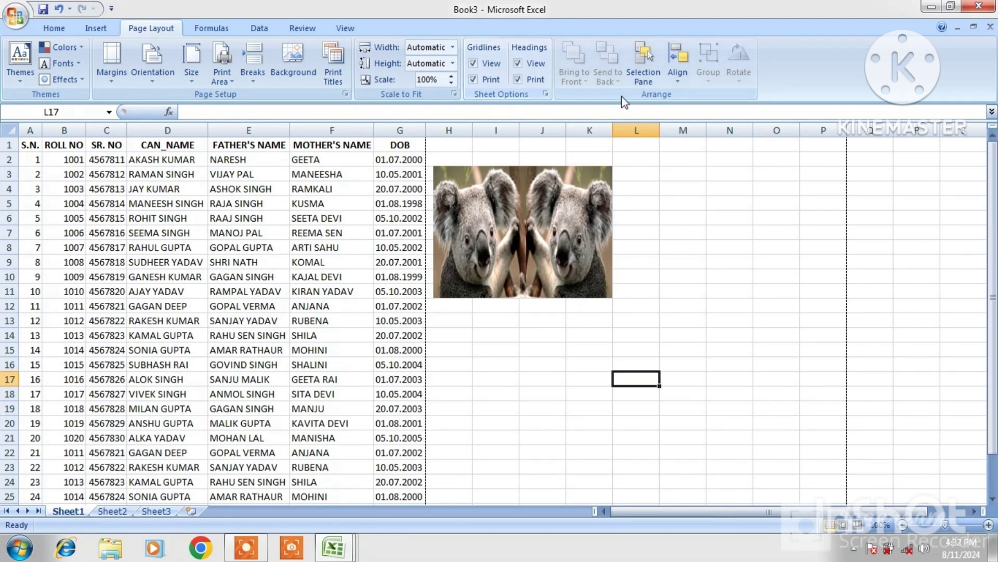
left_click(650, 219)
left_click(389, 322)
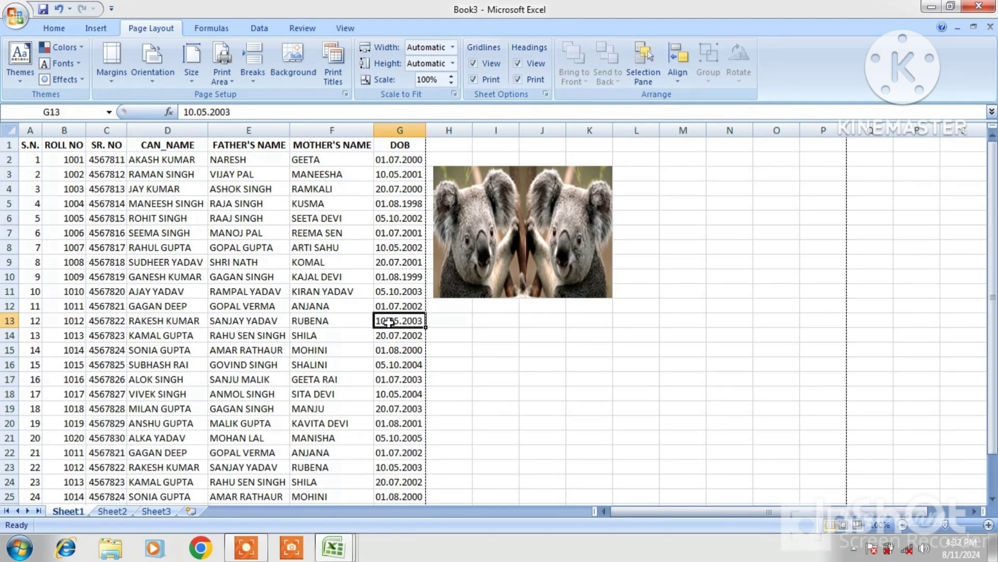